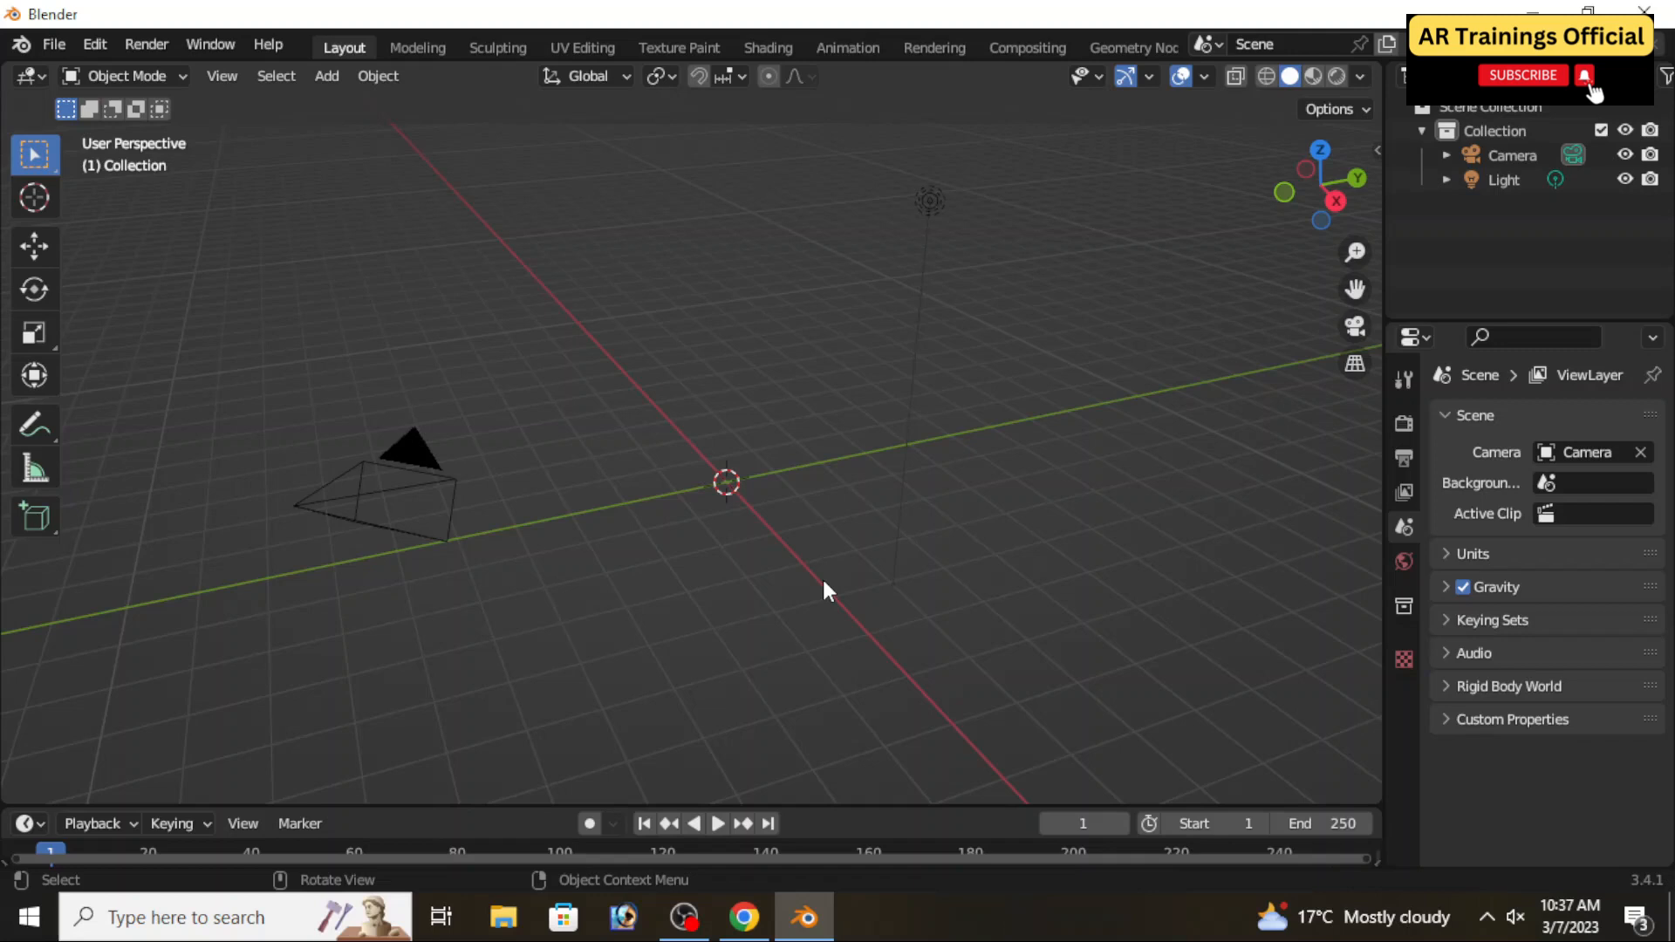
Step: Add a cube mesh to the scene at the world origin
{"action": "key", "text": "shift+a"}
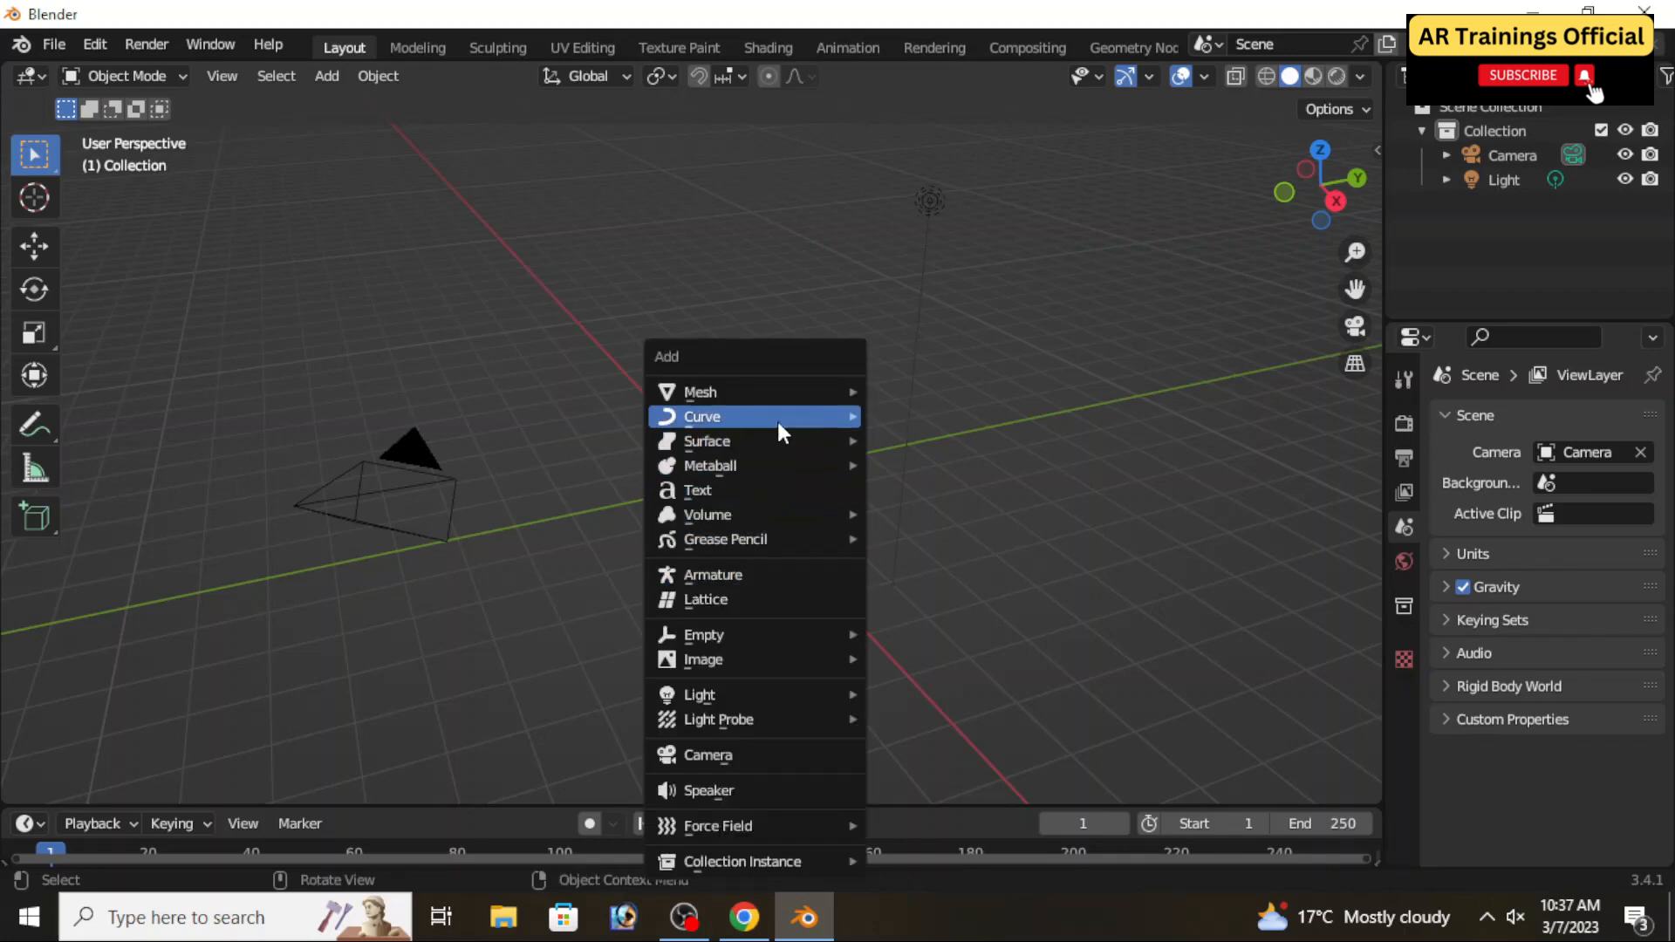
{"action": "mouse_move", "coordinate": [813, 392]}
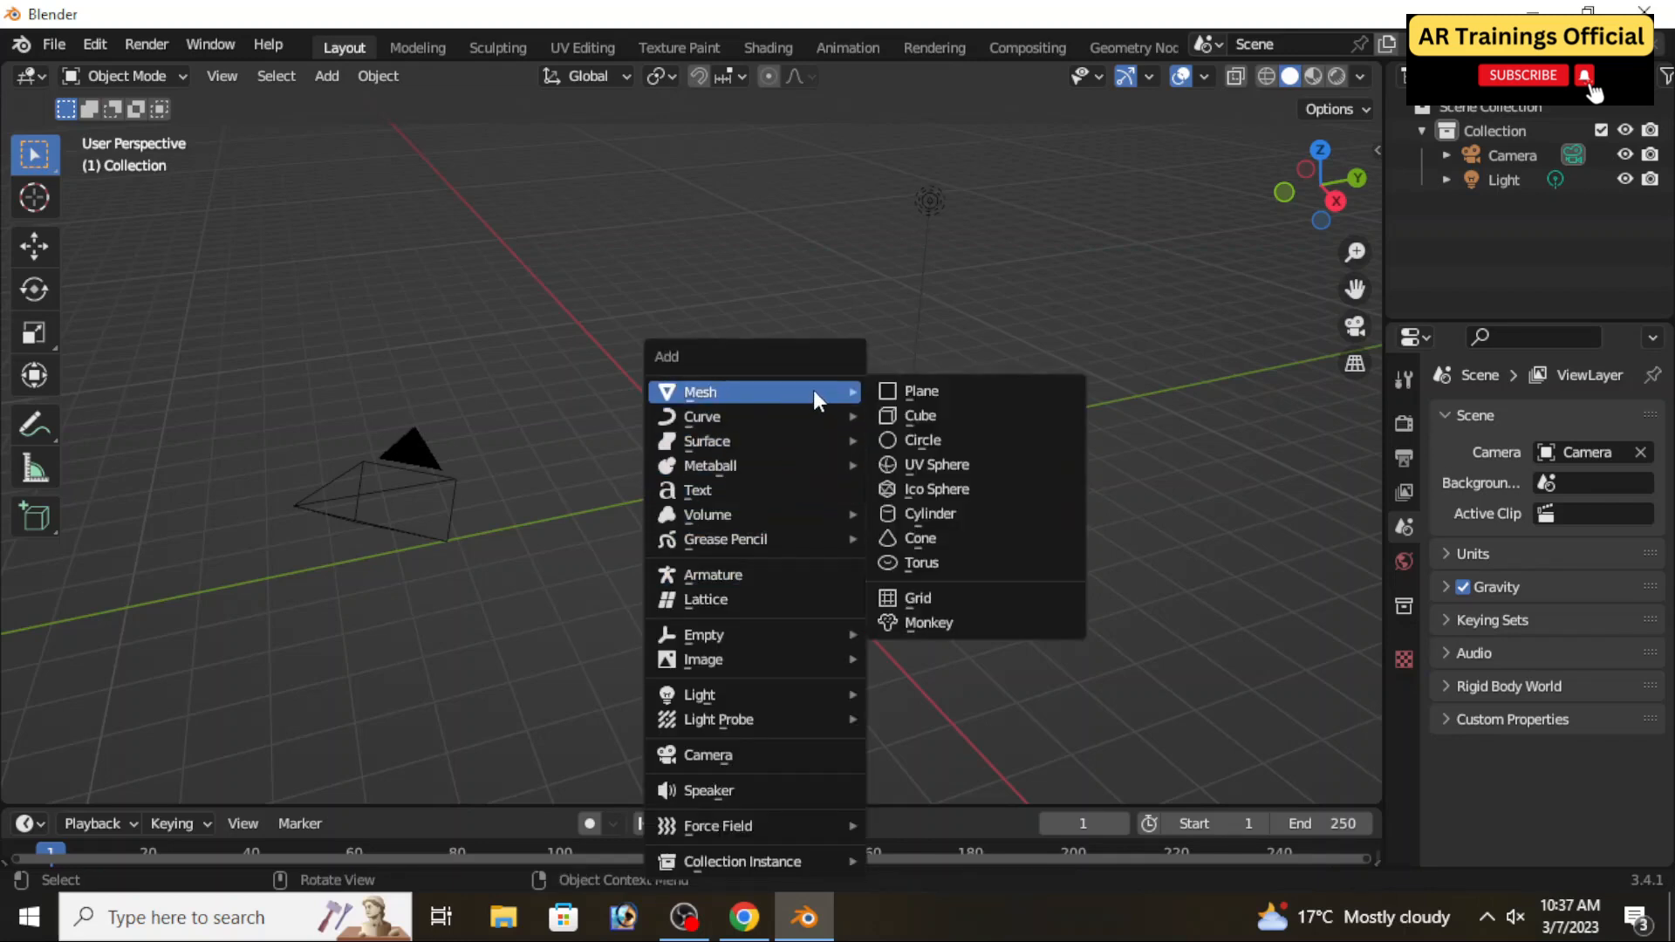
{"action": "left_click", "coordinate": [923, 414]}
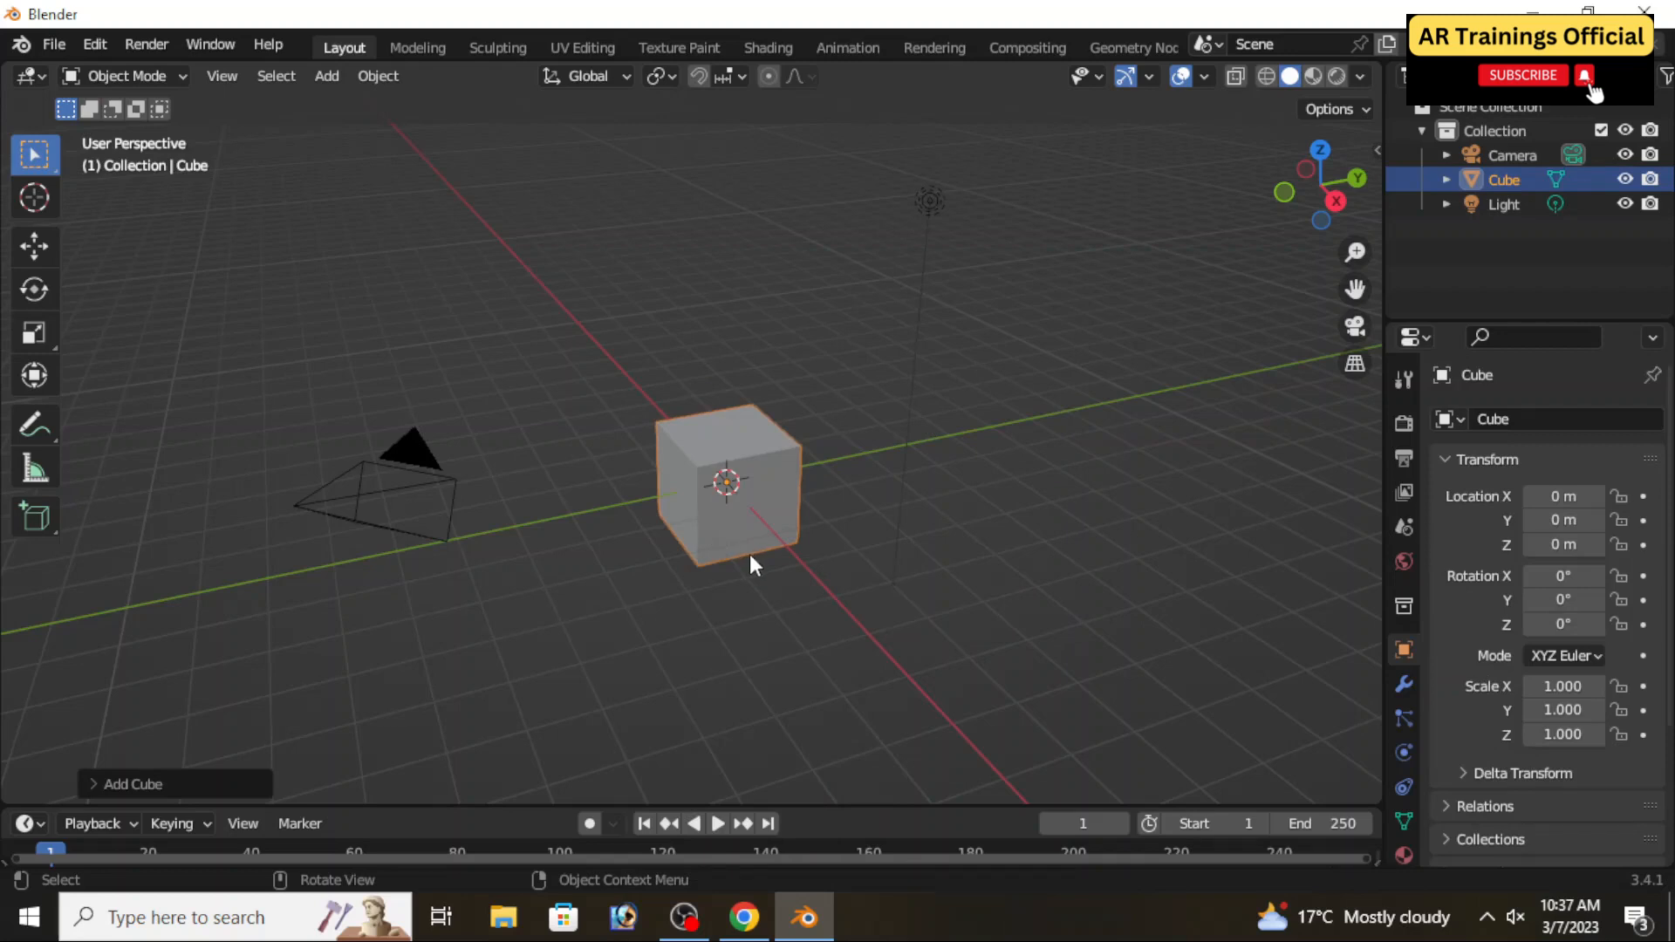
Step: Move the cube along the global X axis to about -0.46 m
{"action": "scroll", "coordinate": [727, 569], "scroll_direction": "up", "scroll_amount": 2}
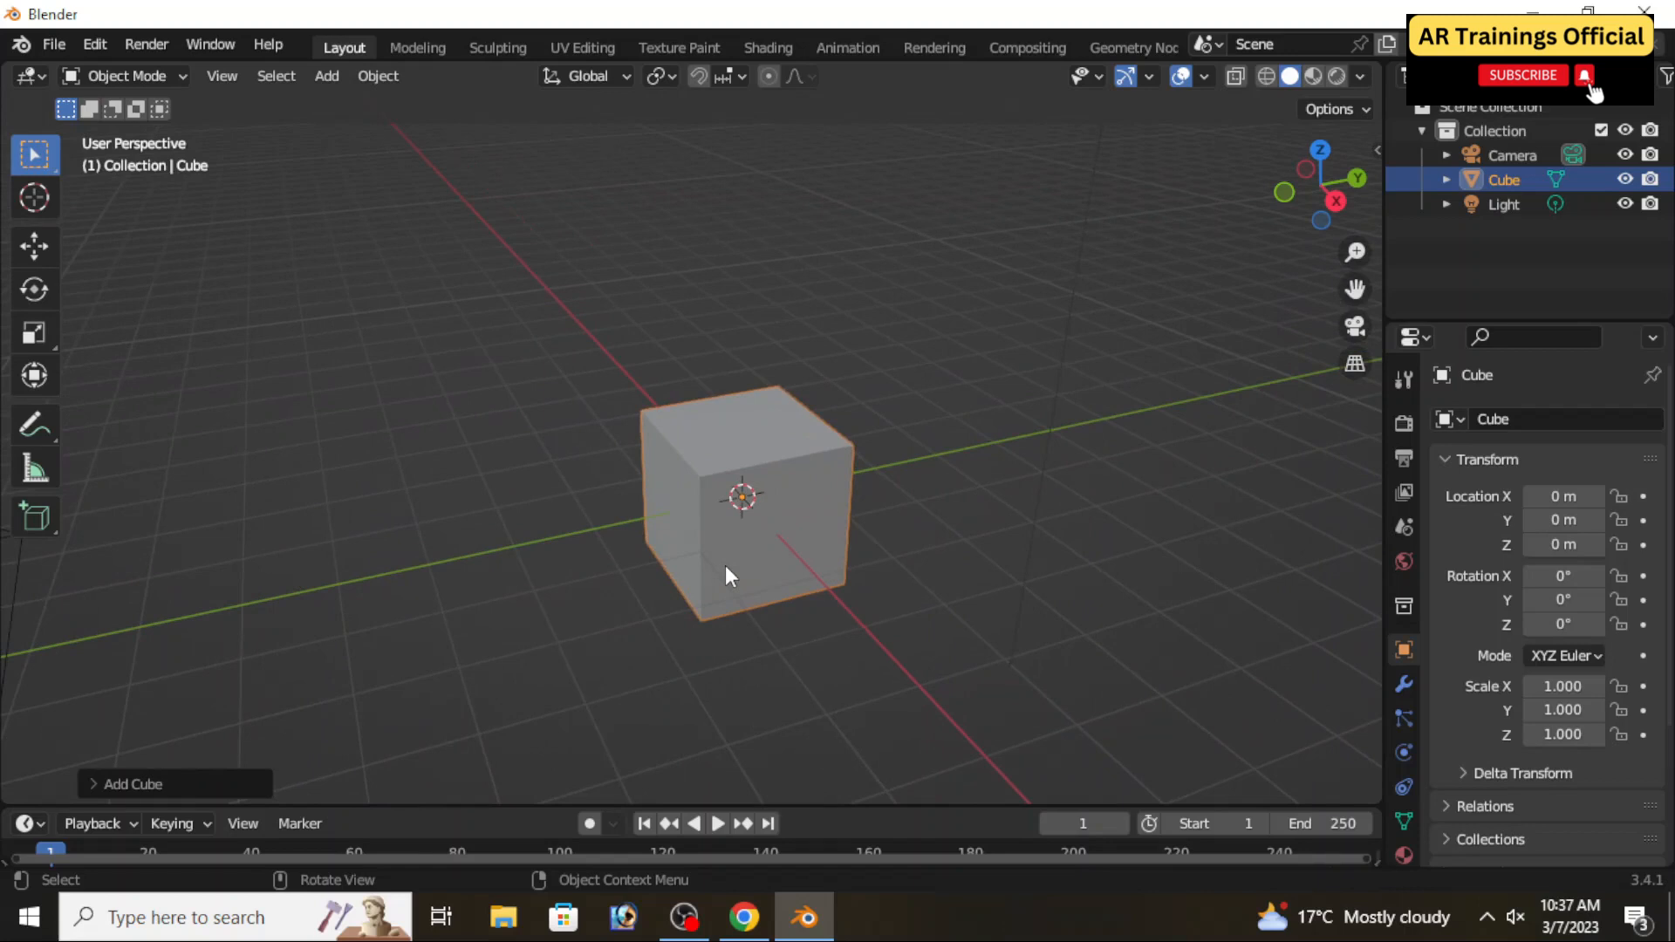
{"action": "scroll", "coordinate": [725, 566], "scroll_direction": "down", "scroll_amount": 1}
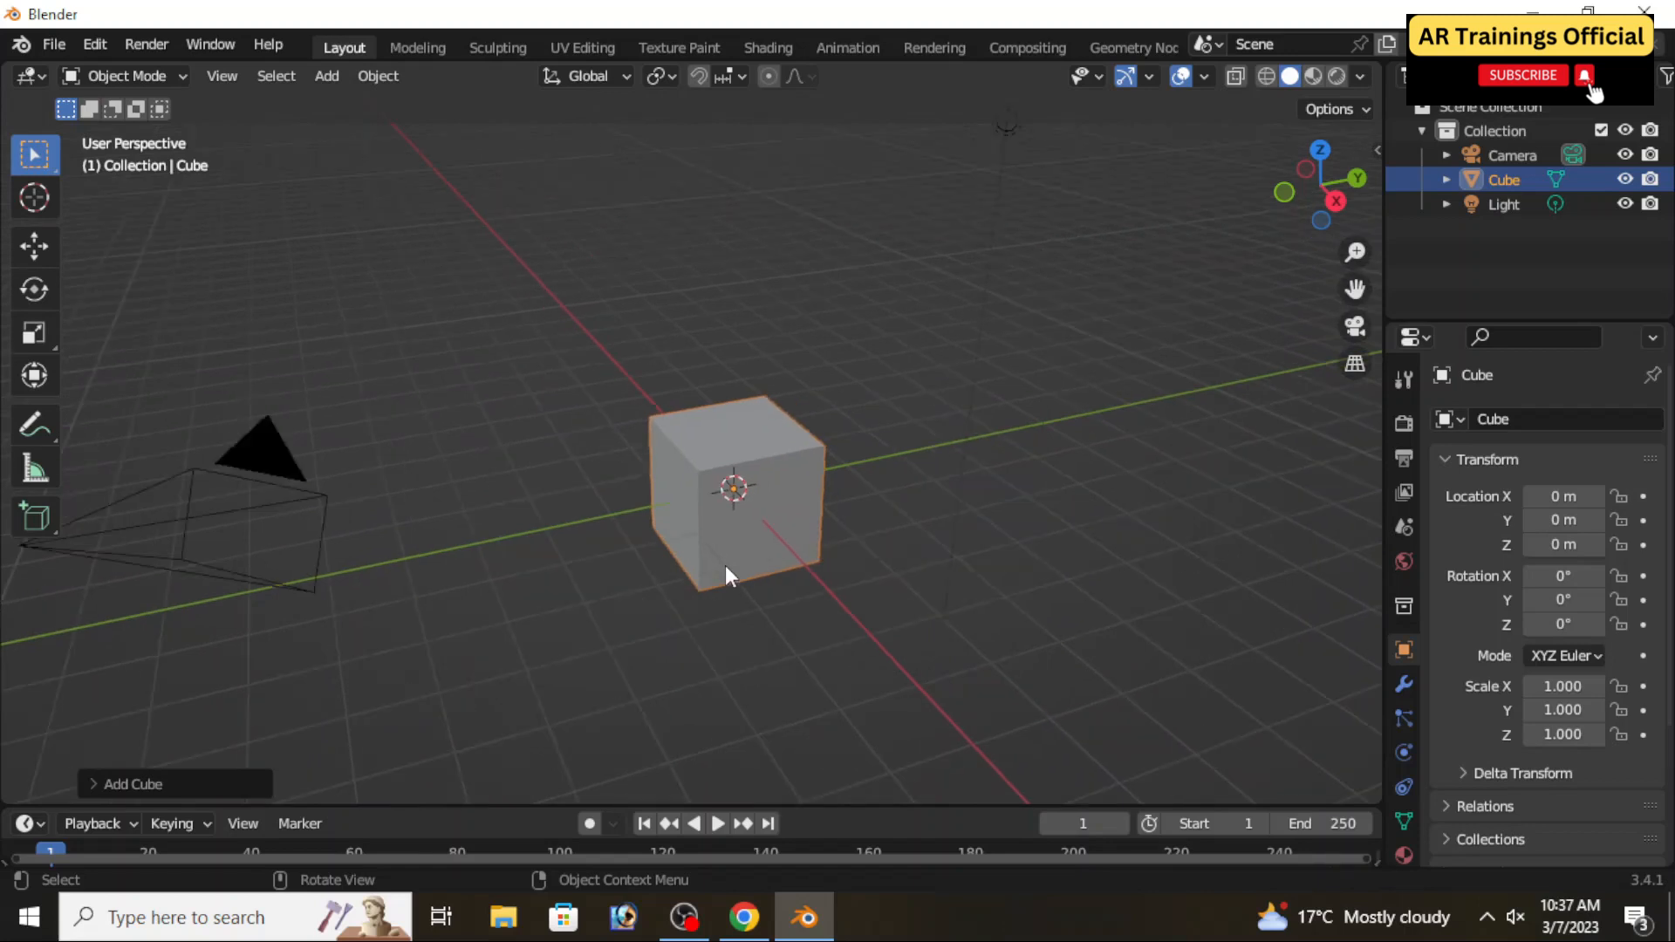
{"action": "mouse_move", "coordinate": [728, 621]}
{"action": "middle_mouse_down"}
{"action": "mouse_move", "coordinate": [755, 622]}
{"action": "mouse_move", "coordinate": [705, 609]}
{"action": "mouse_move", "coordinate": [757, 635]}
{"action": "mouse_move", "coordinate": [768, 600]}
{"action": "mouse_move", "coordinate": [654, 609]}
{"action": "mouse_move", "coordinate": [739, 618]}
{"action": "middle_mouse_up"}
{"action": "scroll", "coordinate": [756, 636], "scroll_direction": "up", "scroll_amount": 2}
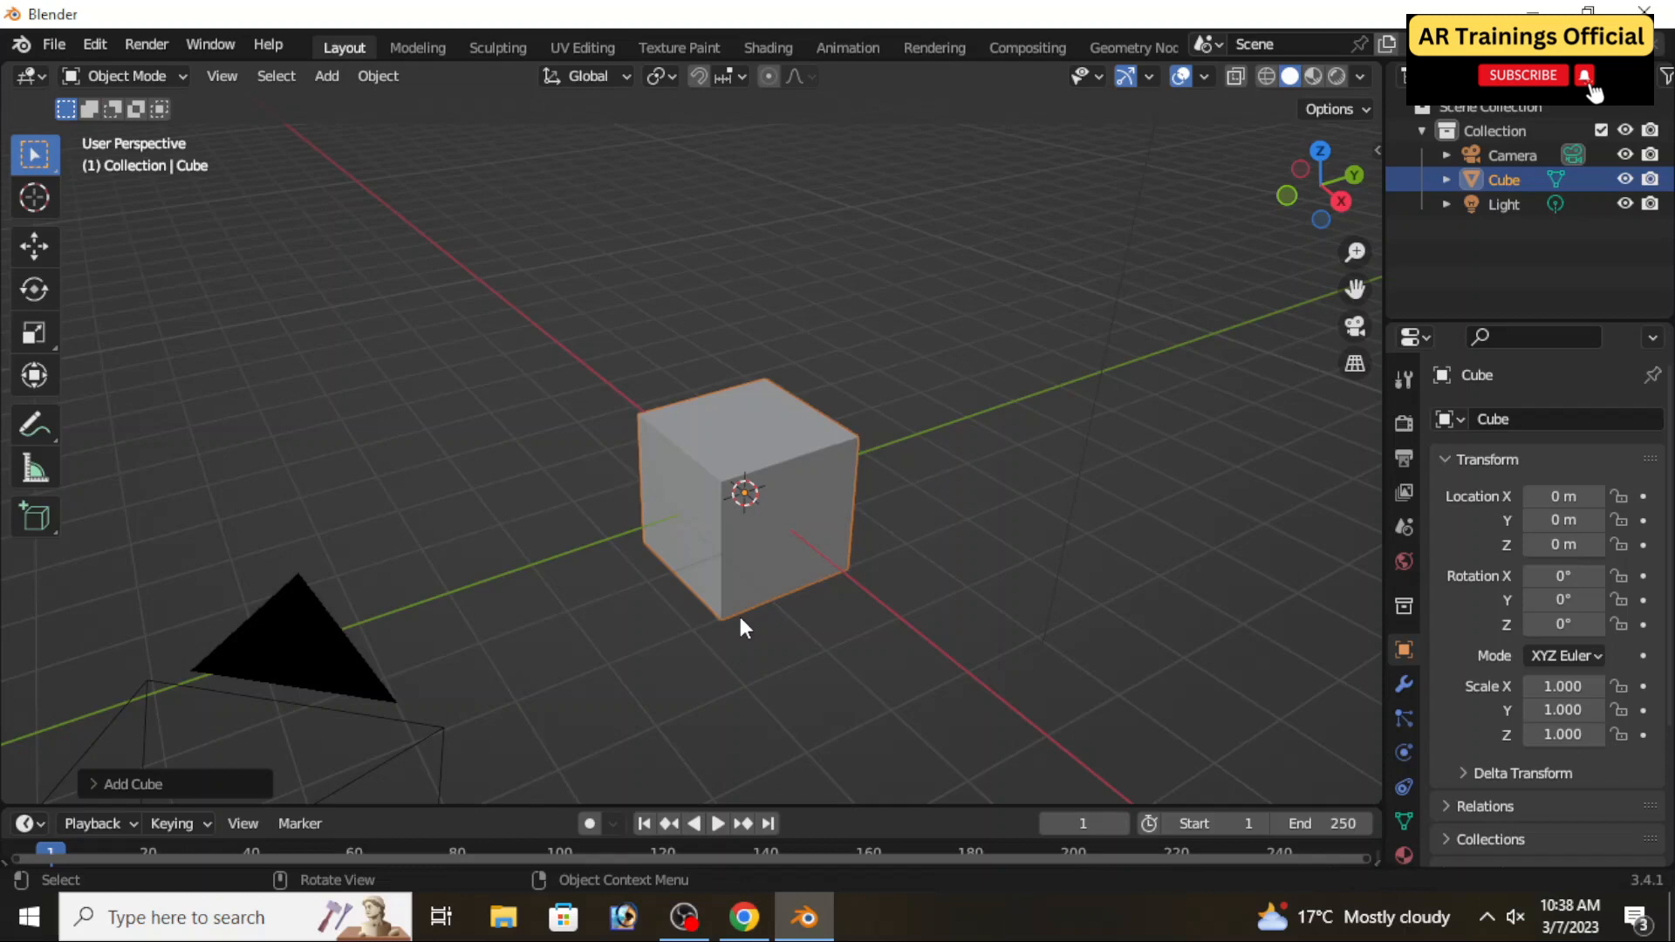
{"action": "middle_click_drag", "start_coordinate": [749, 614], "coordinate": [811, 641]}
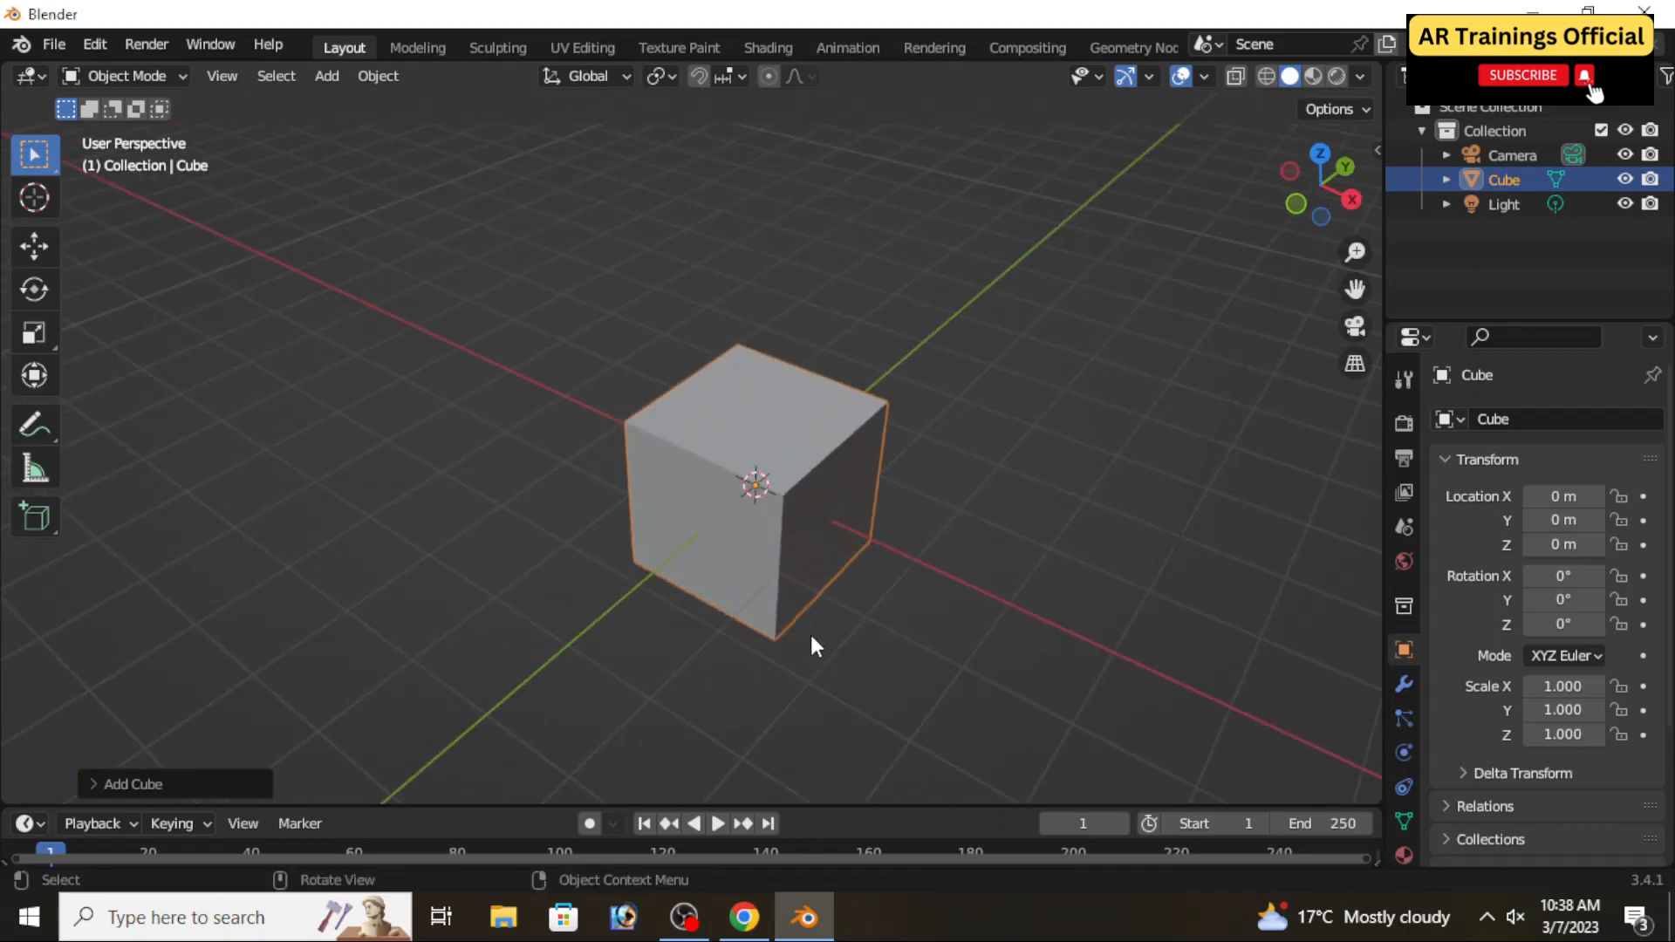
{"action": "key", "text": "g"}
{"action": "key", "text": "x"}
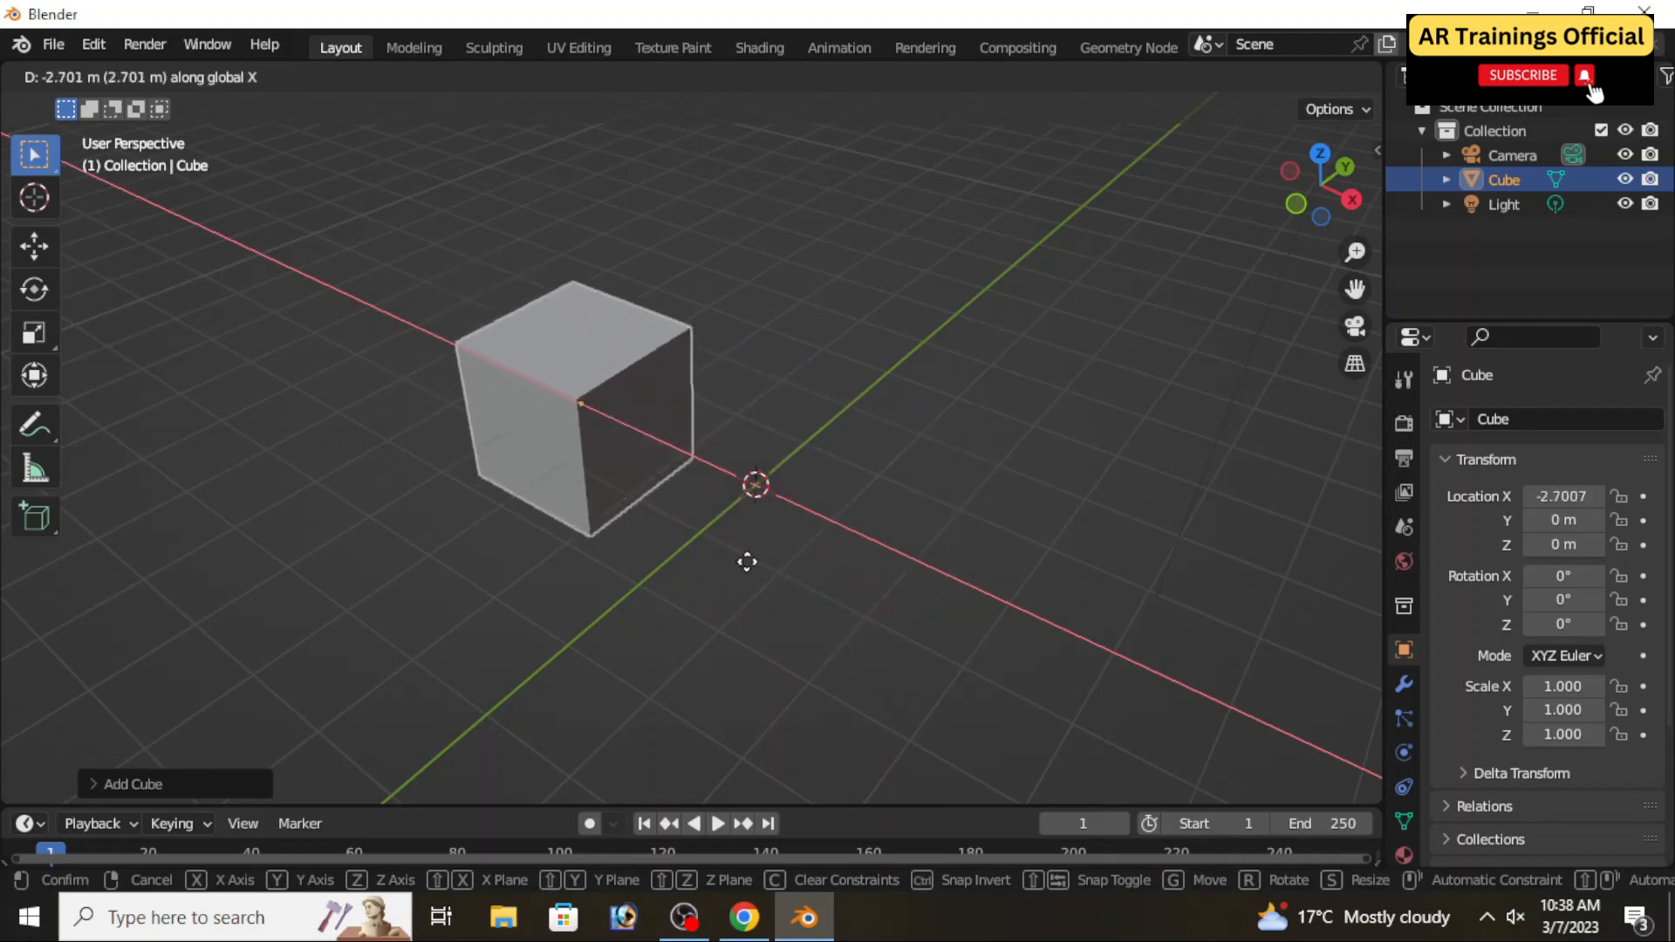
{"action": "left_click", "coordinate": [792, 590]}
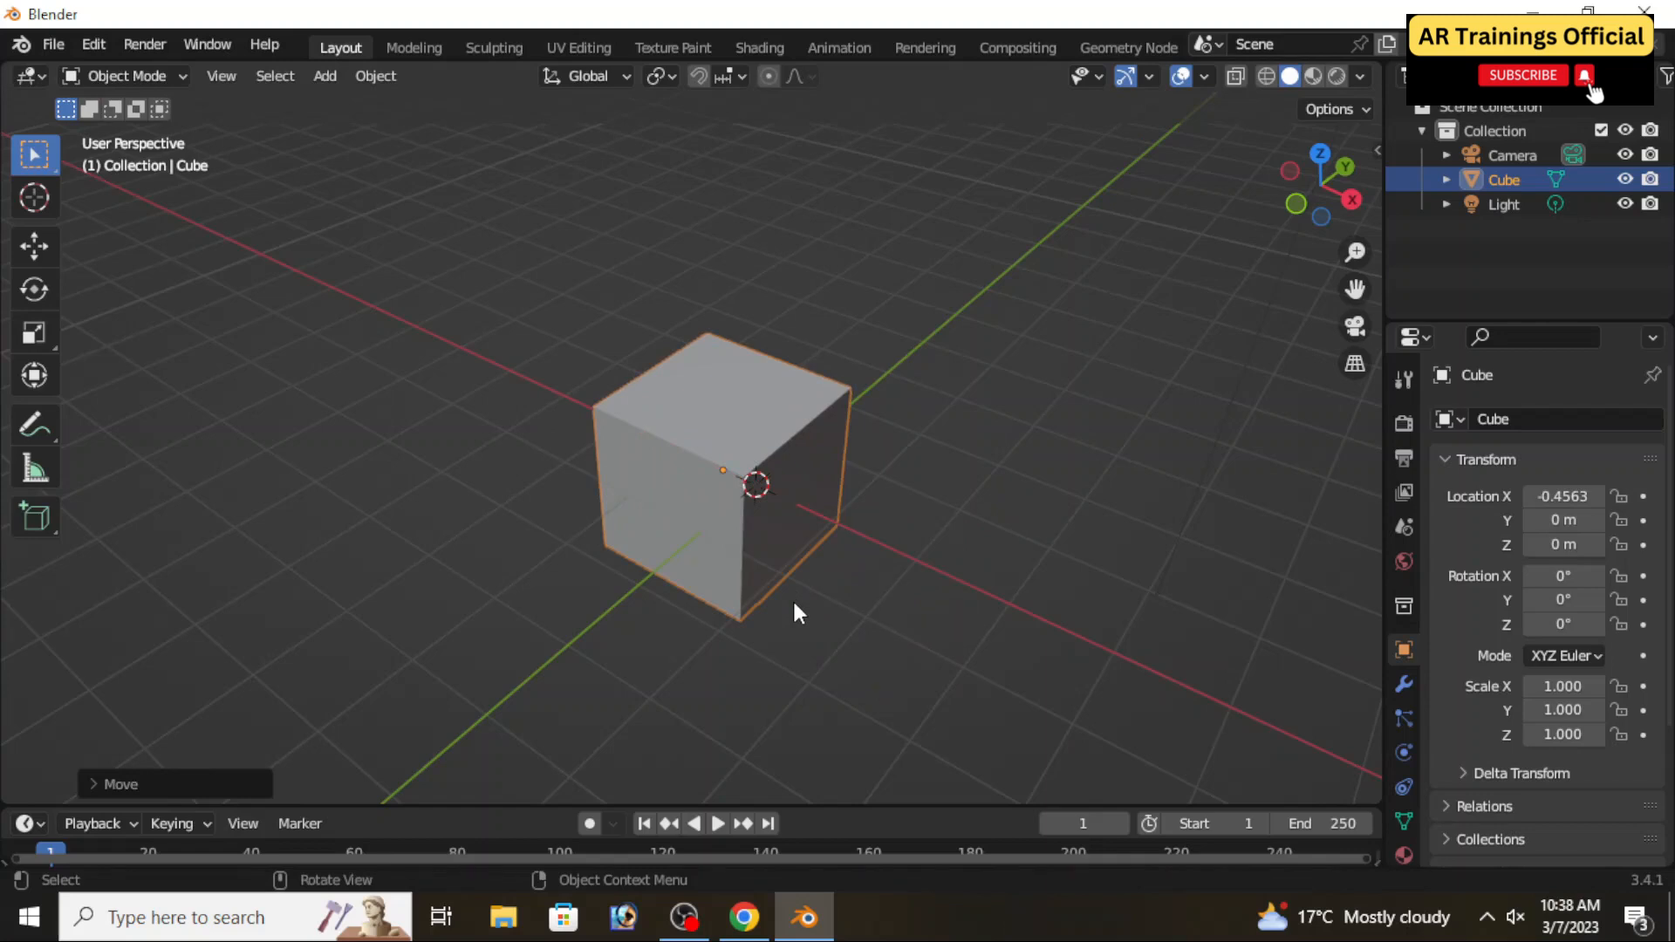
Step: Try moving the cube along the global Y axis and along the global Z axis, cancelling each move
{"action": "key", "text": "g"}
{"action": "key", "text": "y"}
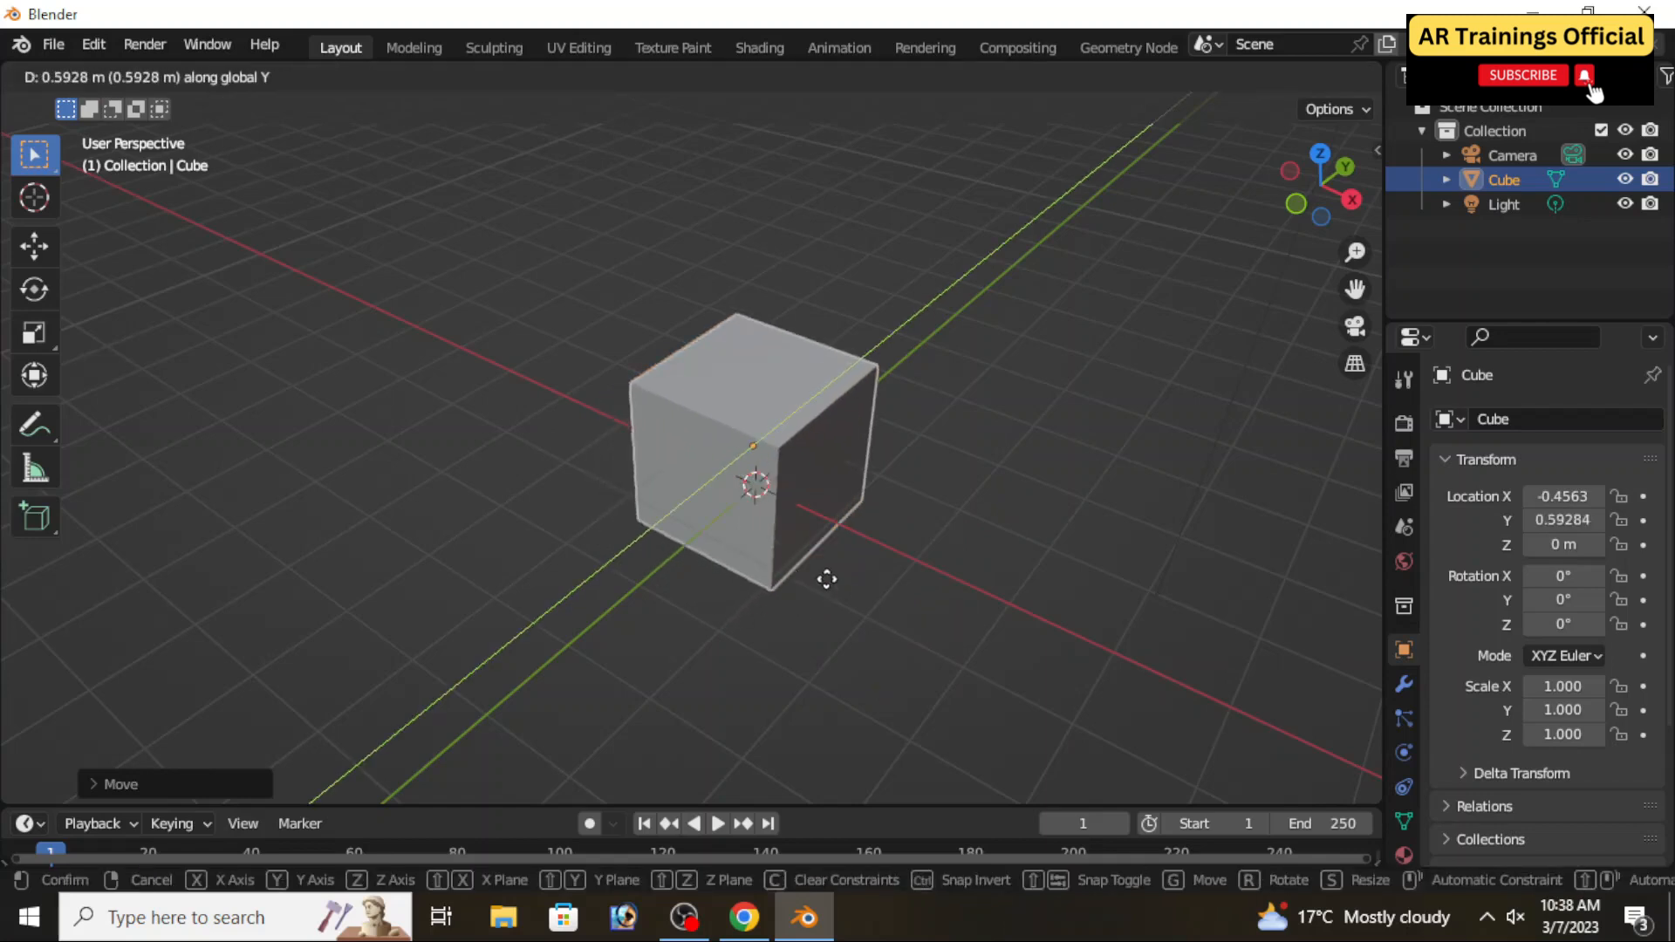
{"action": "right_click", "coordinate": [749, 616]}
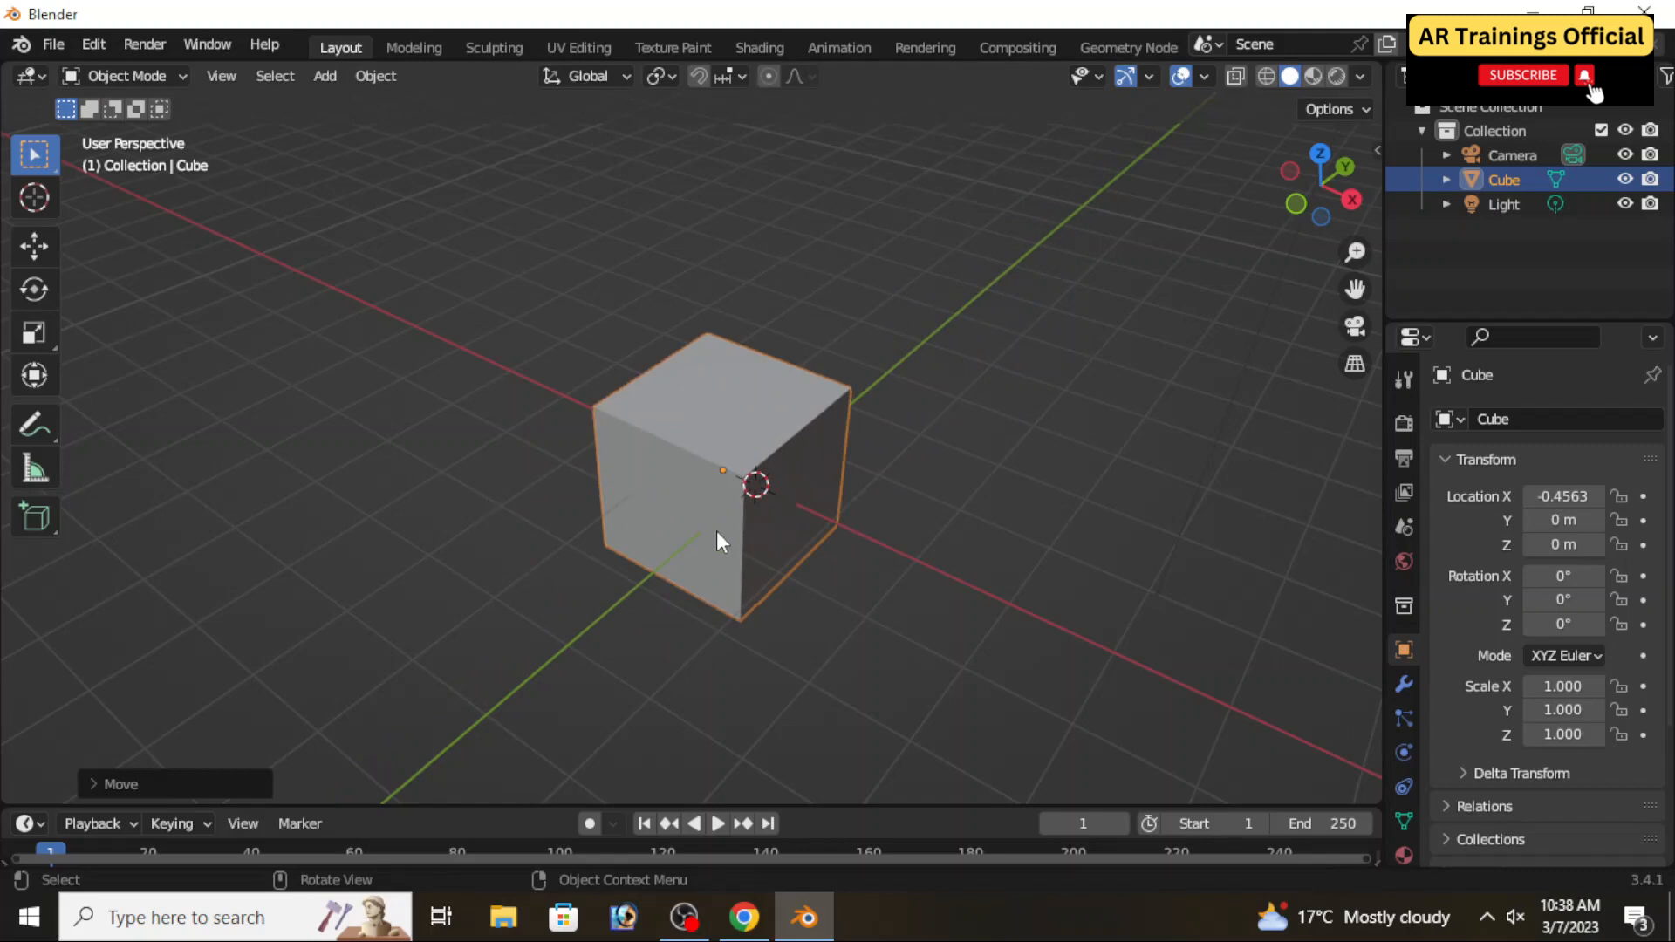
{"action": "scroll", "coordinate": [717, 532], "scroll_direction": "down", "scroll_amount": 2}
{"action": "key", "text": "g"}
{"action": "key", "text": "z"}
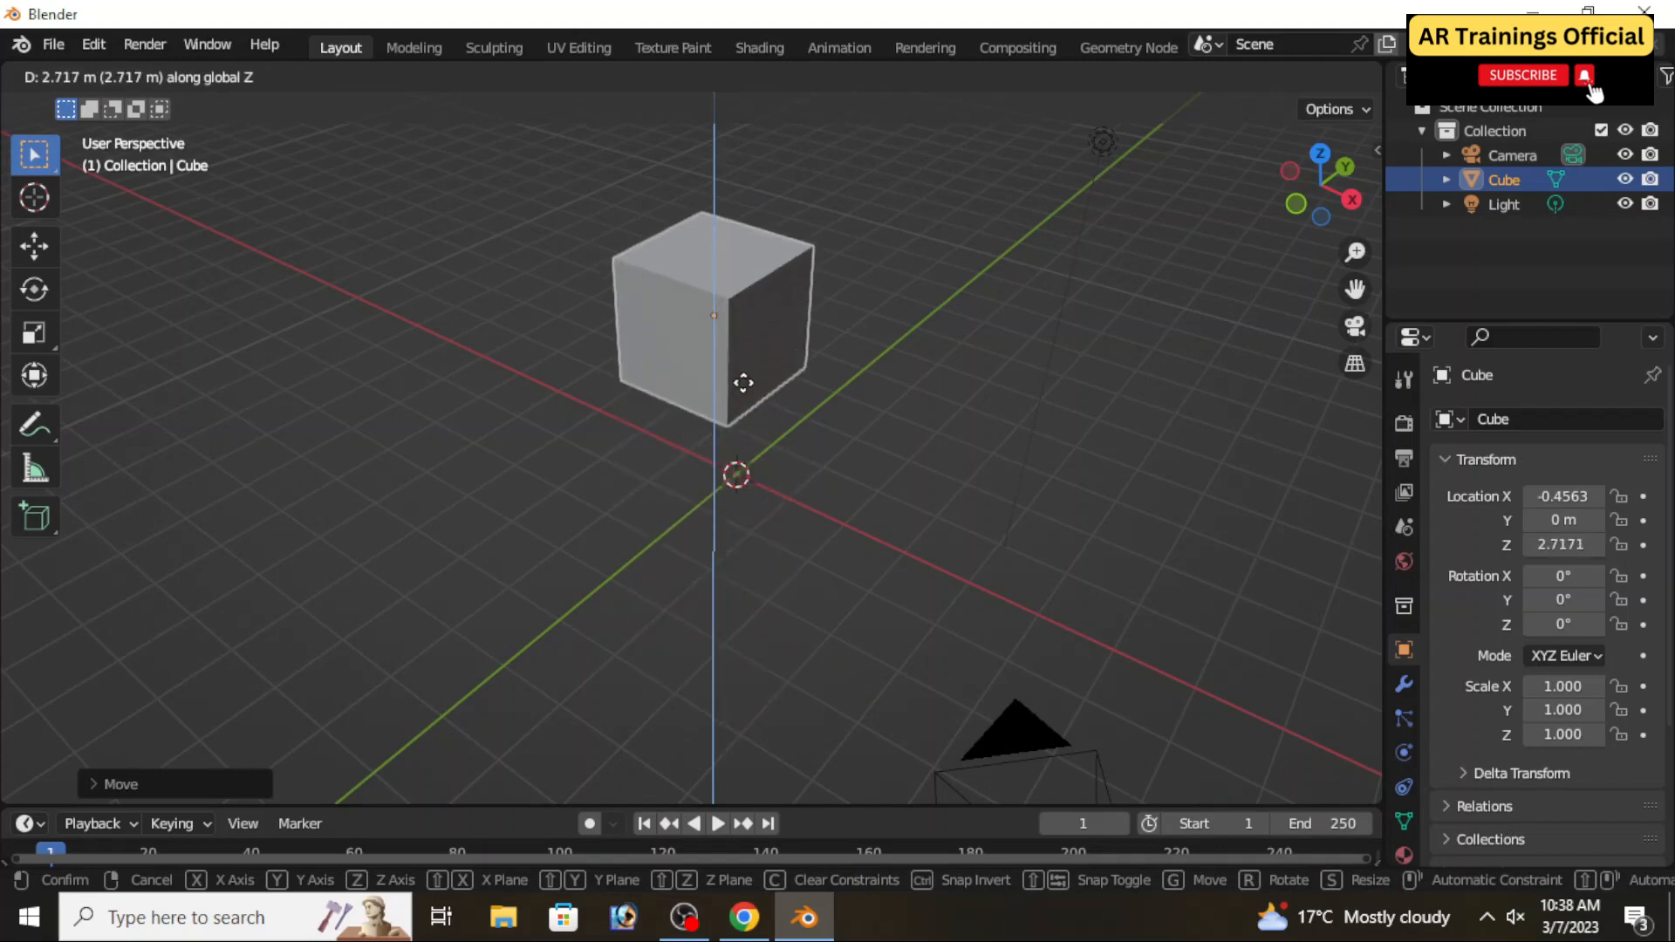
{"action": "key", "text": "Escape"}
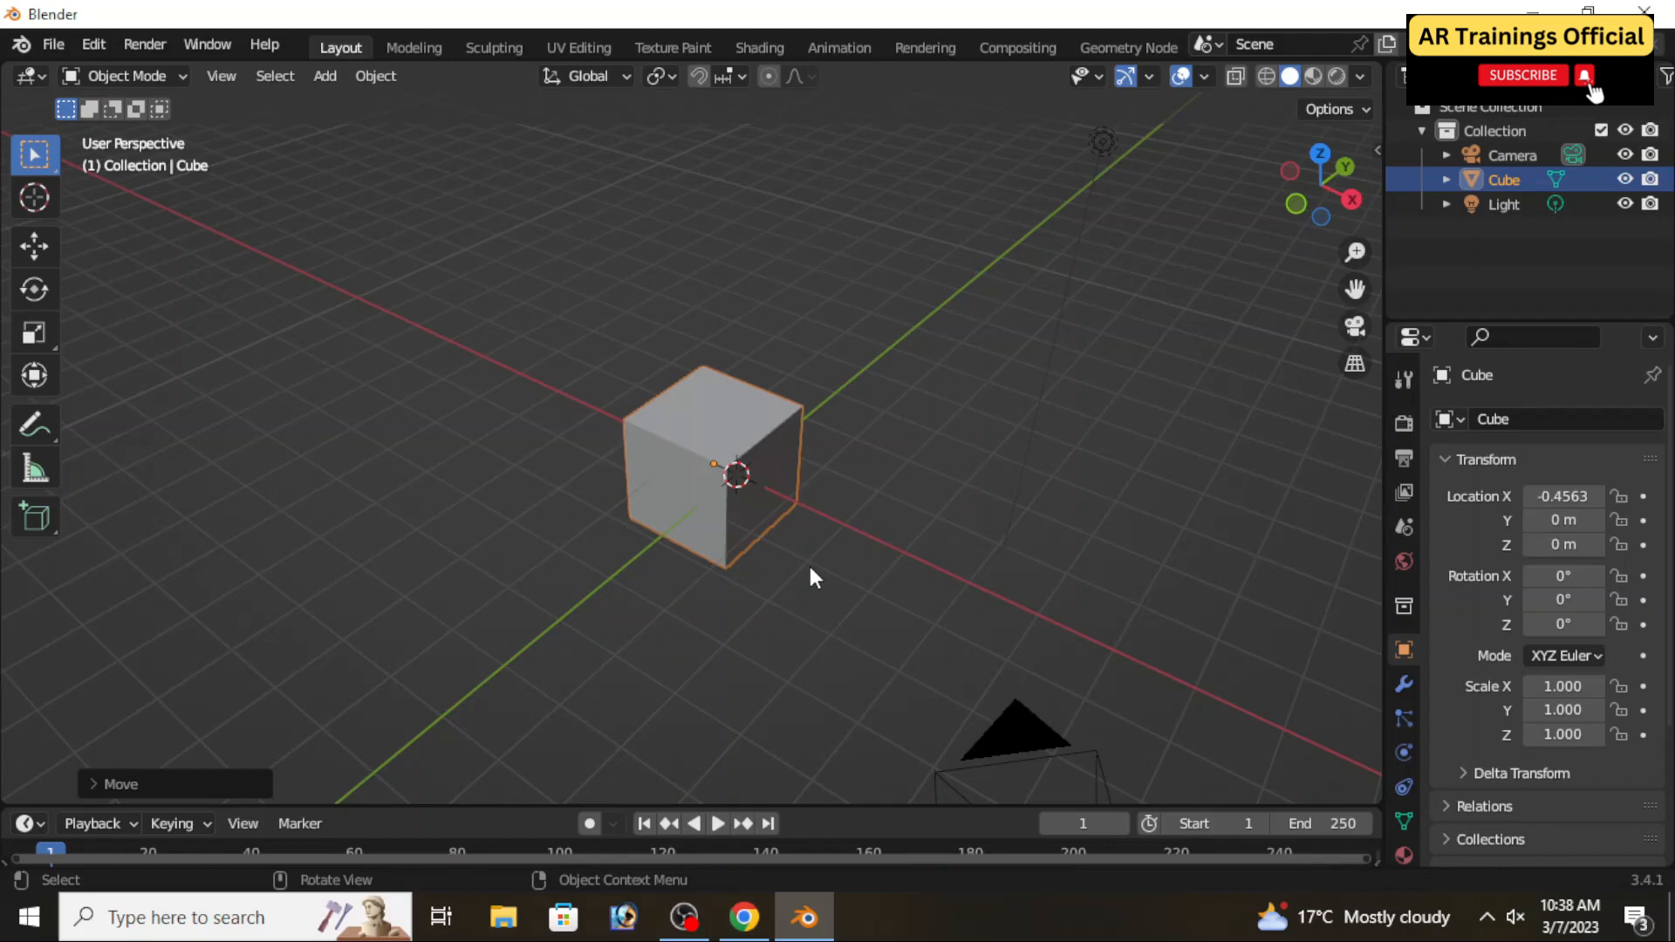
Step: Try scaling the cube along the global X, Y and Z axes in turn, cancelling each scale
{"action": "scroll", "coordinate": [809, 567], "scroll_direction": "down", "scroll_amount": 2}
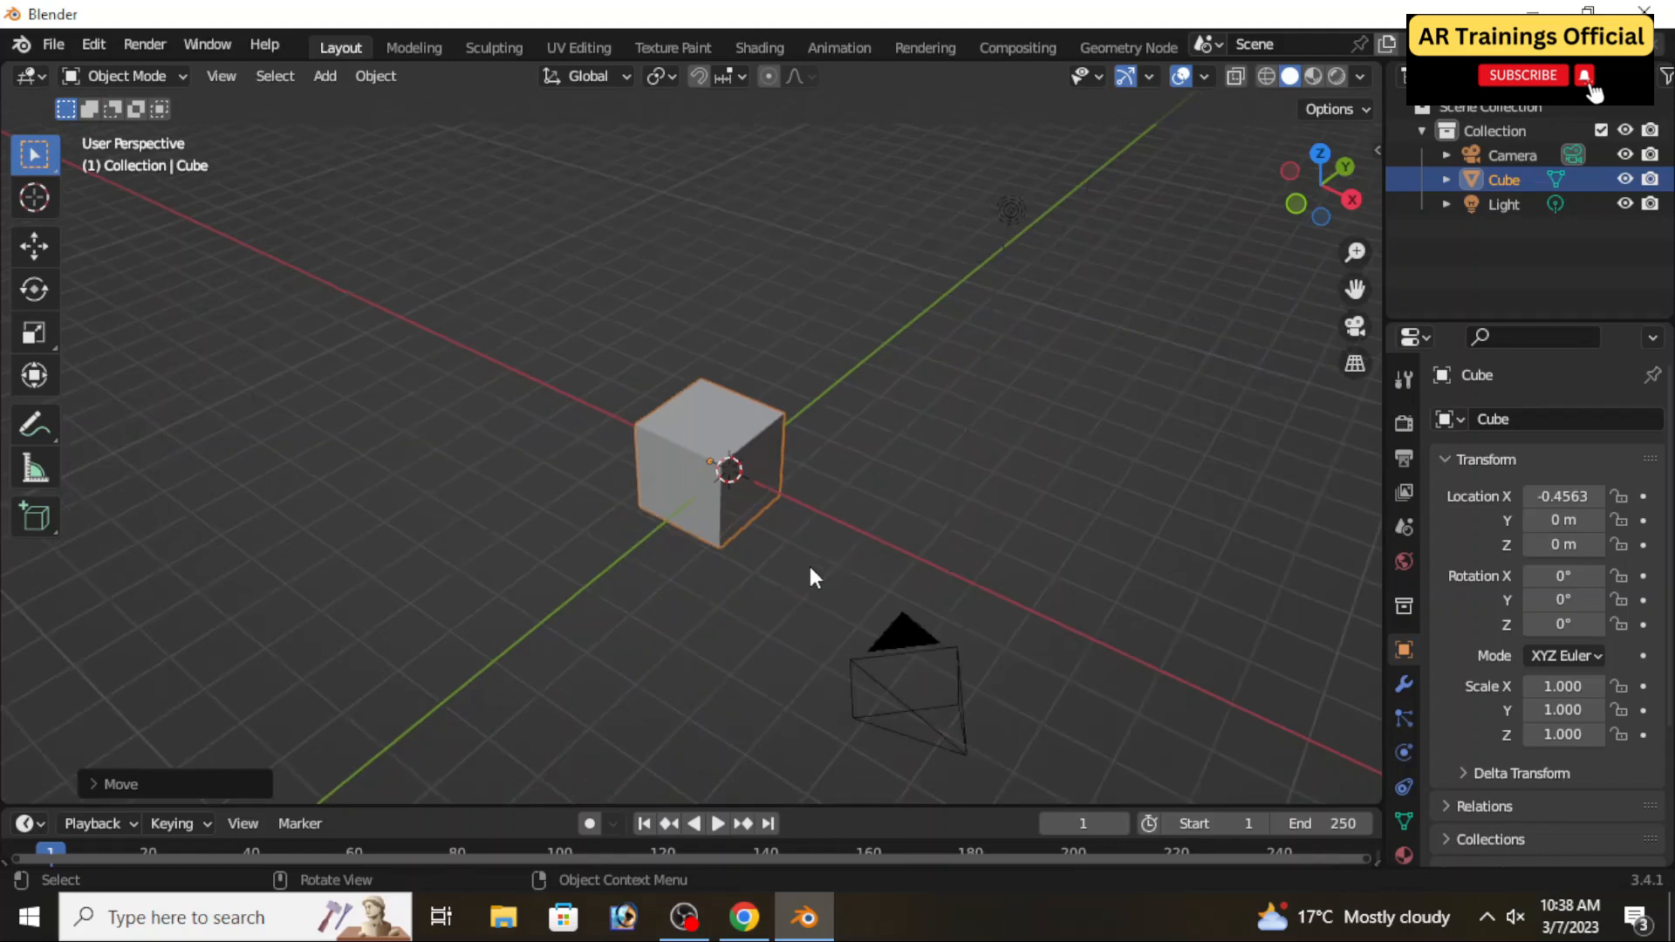
{"action": "scroll", "coordinate": [719, 553], "scroll_direction": "up", "scroll_amount": 2}
{"action": "middle_click_drag", "start_coordinate": [825, 618], "coordinate": [786, 610]}
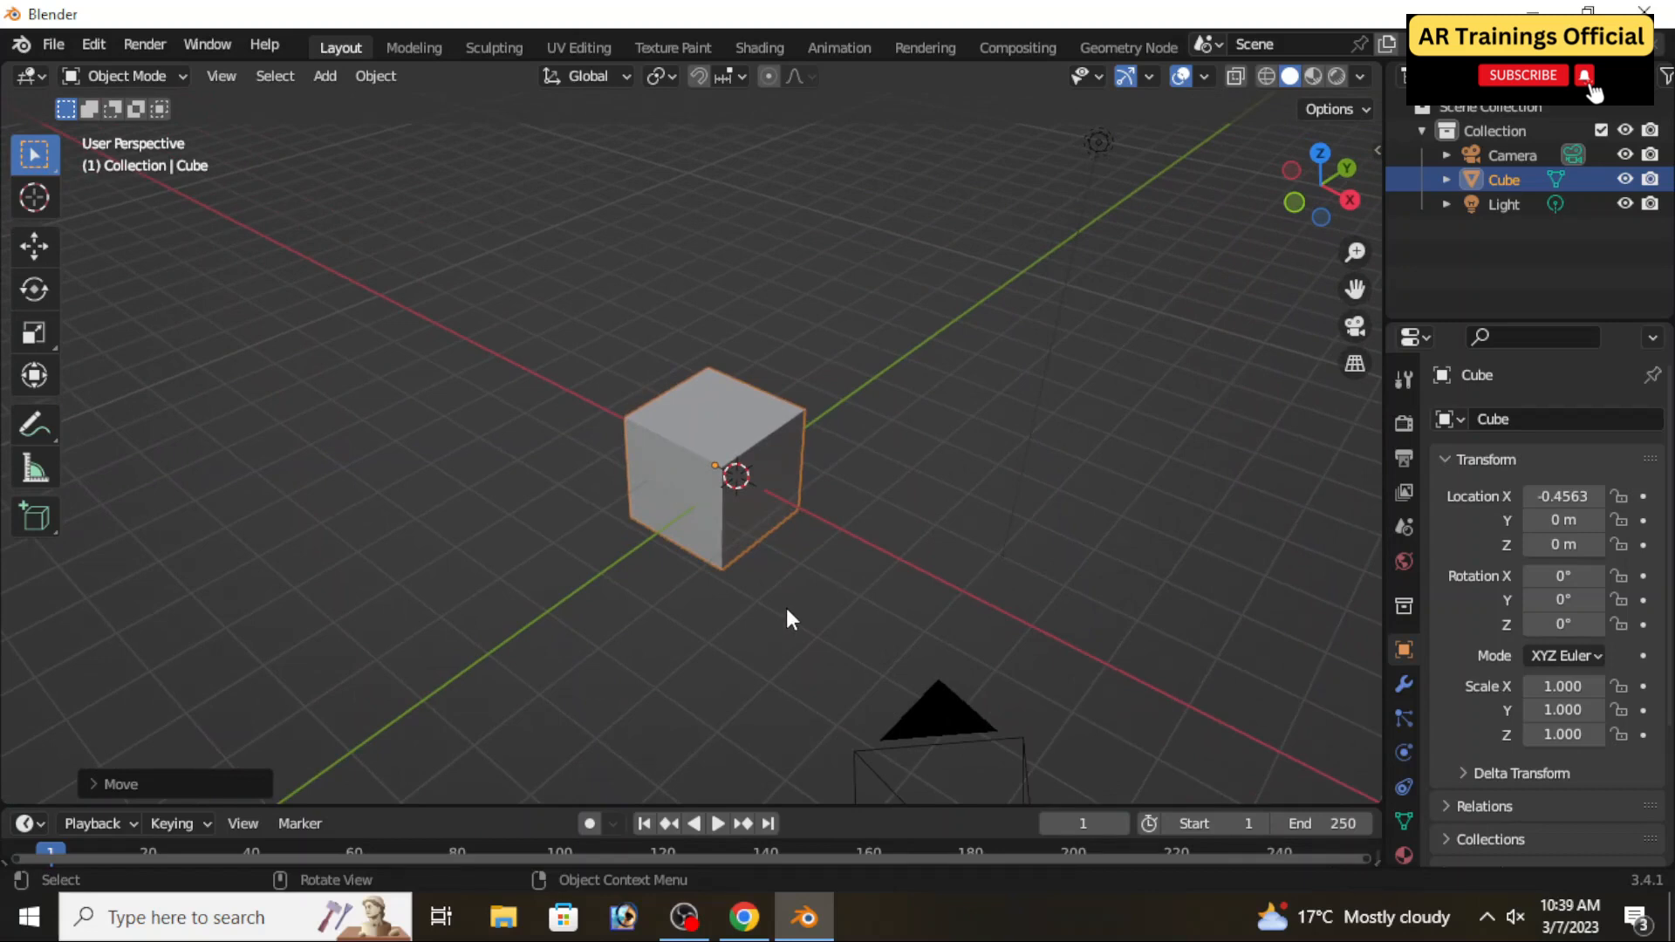
{"action": "key", "text": "s"}
{"action": "key", "text": "x"}
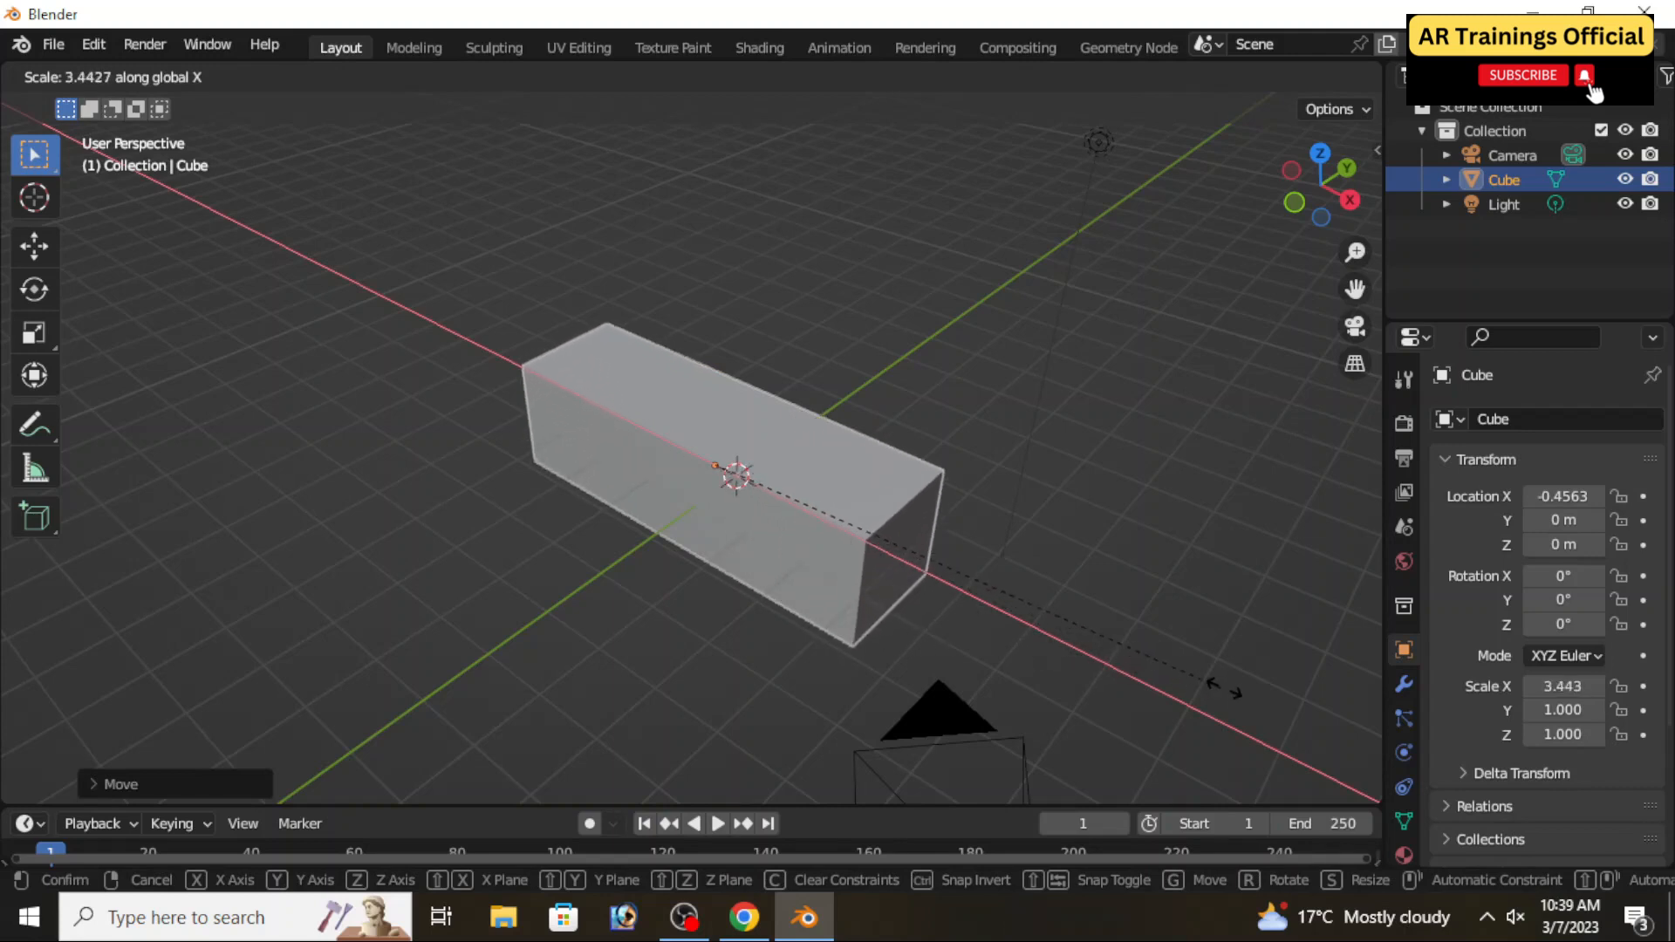
{"action": "key", "text": "Escape"}
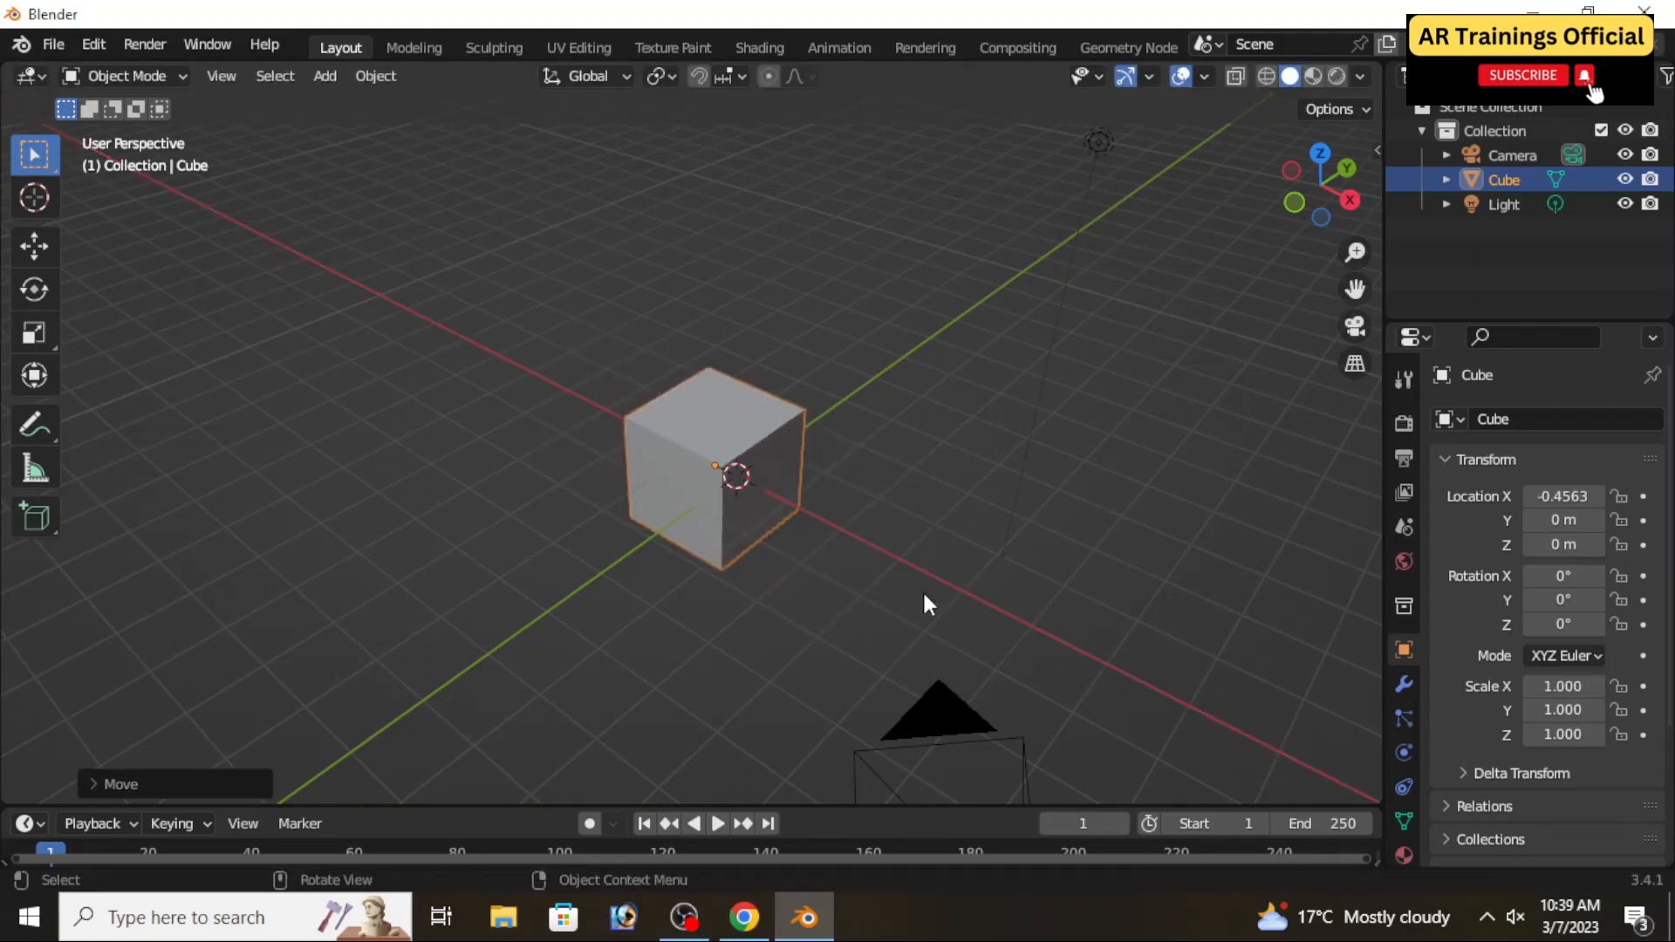
{"action": "key", "text": "s"}
{"action": "key", "text": "y"}
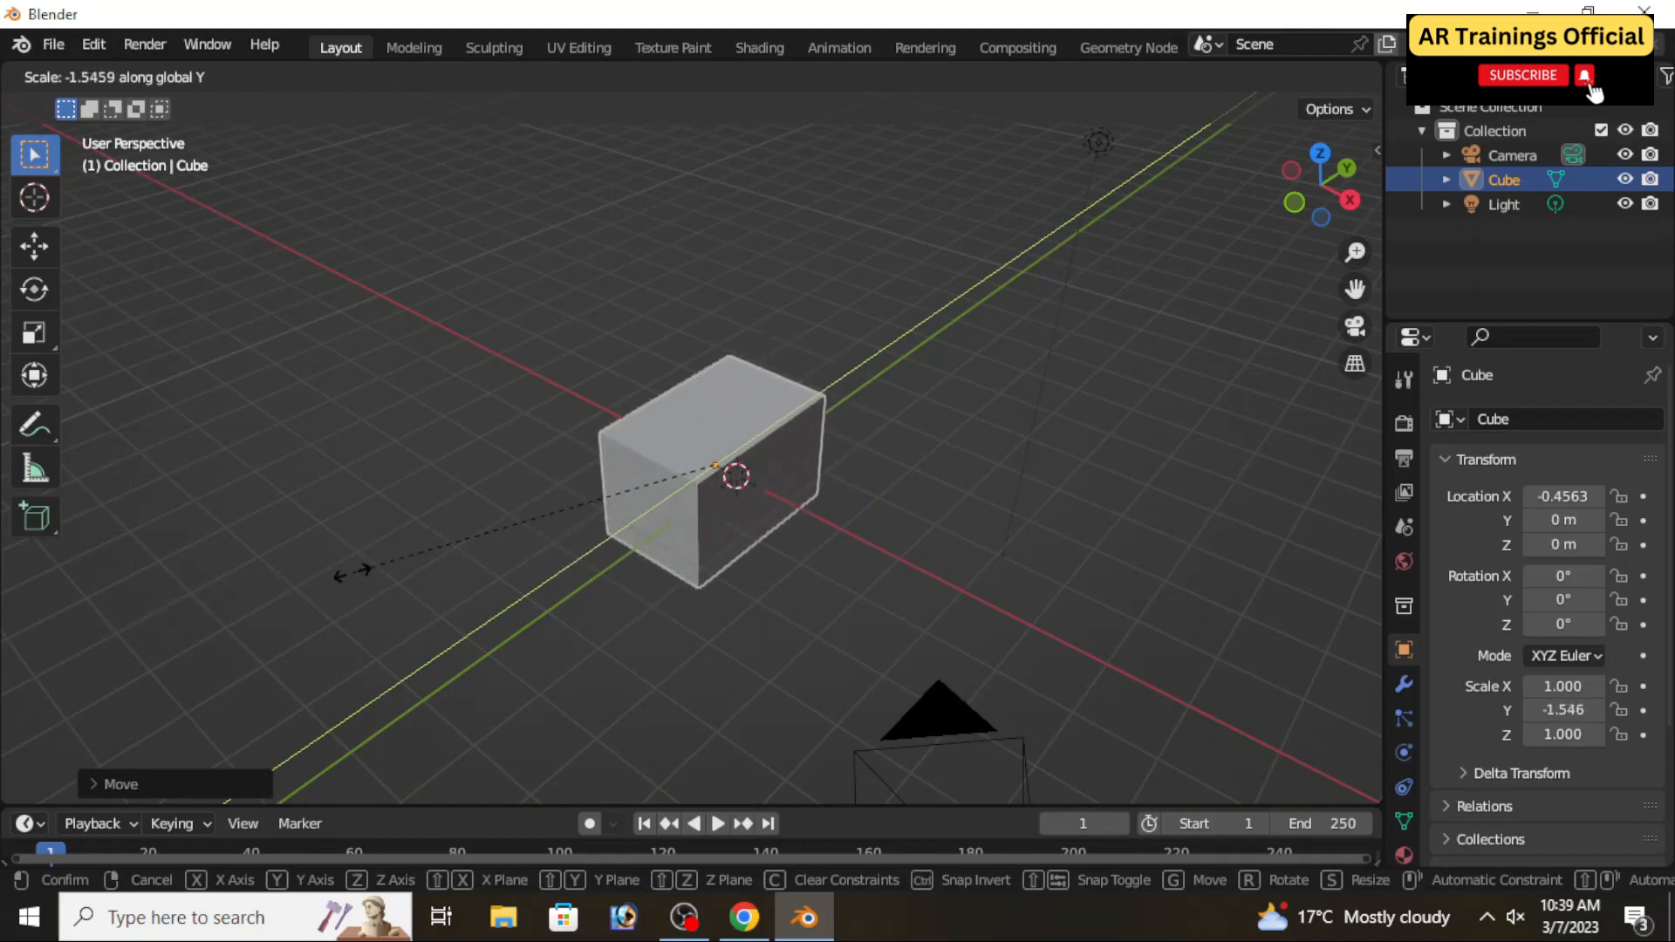
{"action": "key", "text": "Escape"}
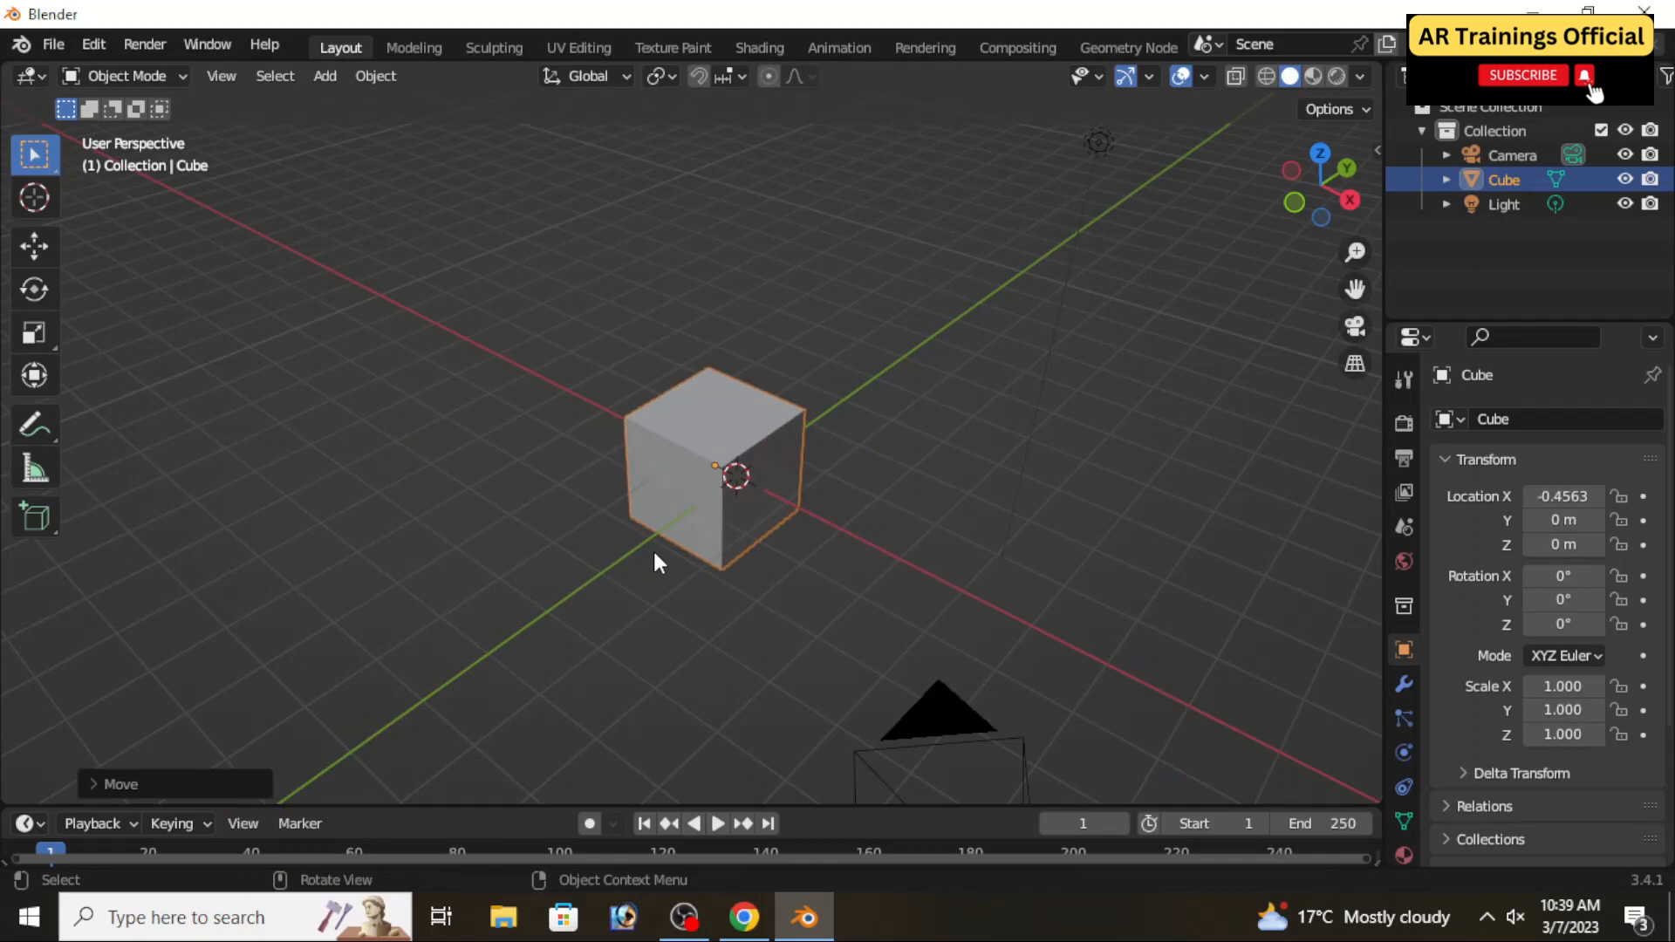
{"action": "key", "text": "s"}
{"action": "key", "text": "z"}
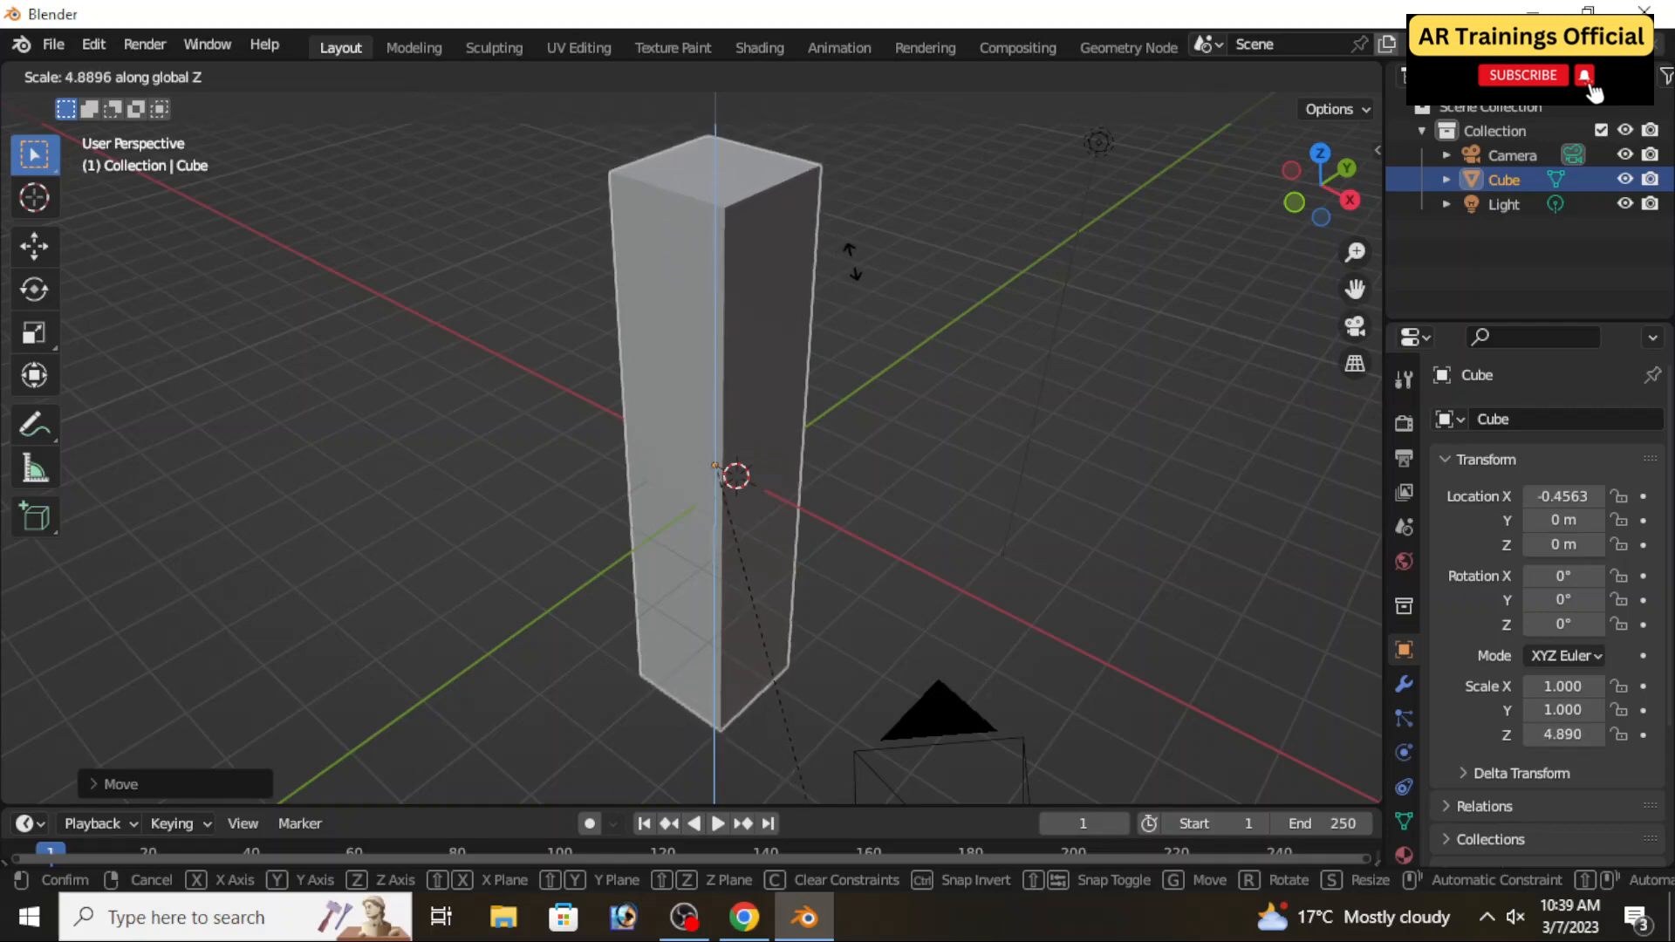
{"action": "key", "text": "Escape"}
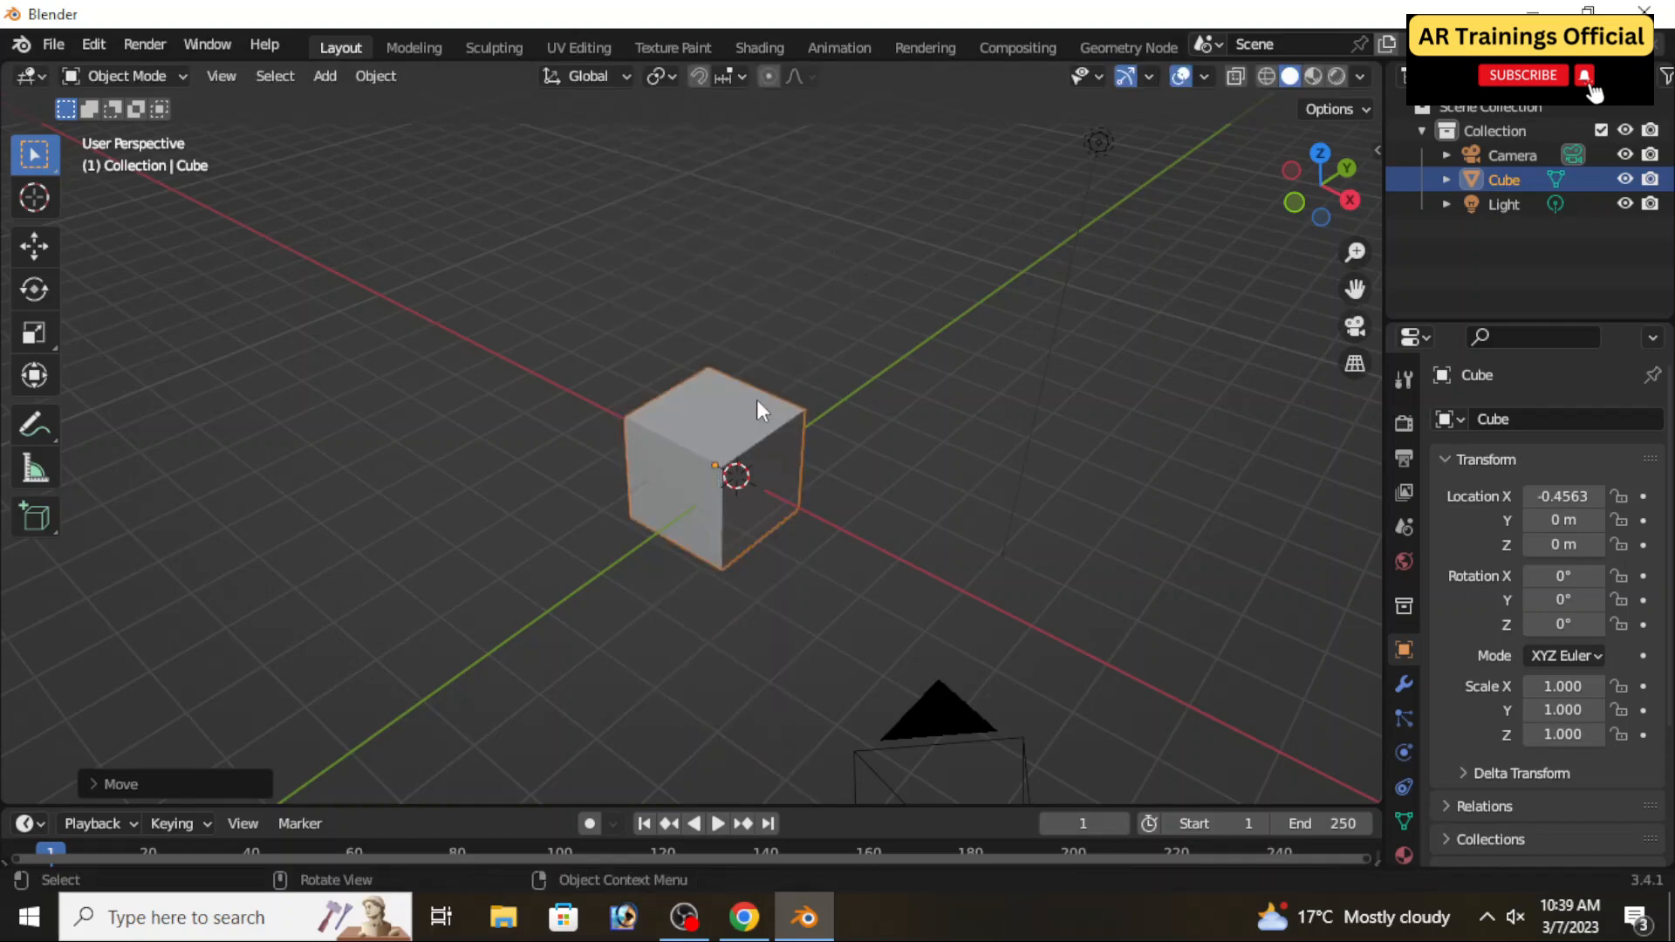
Step: Try rotating the cube around the global X, Y and Z axes in turn, cancelling each rotation
{"action": "middle_click_drag", "start_coordinate": [726, 390], "coordinate": [849, 535]}
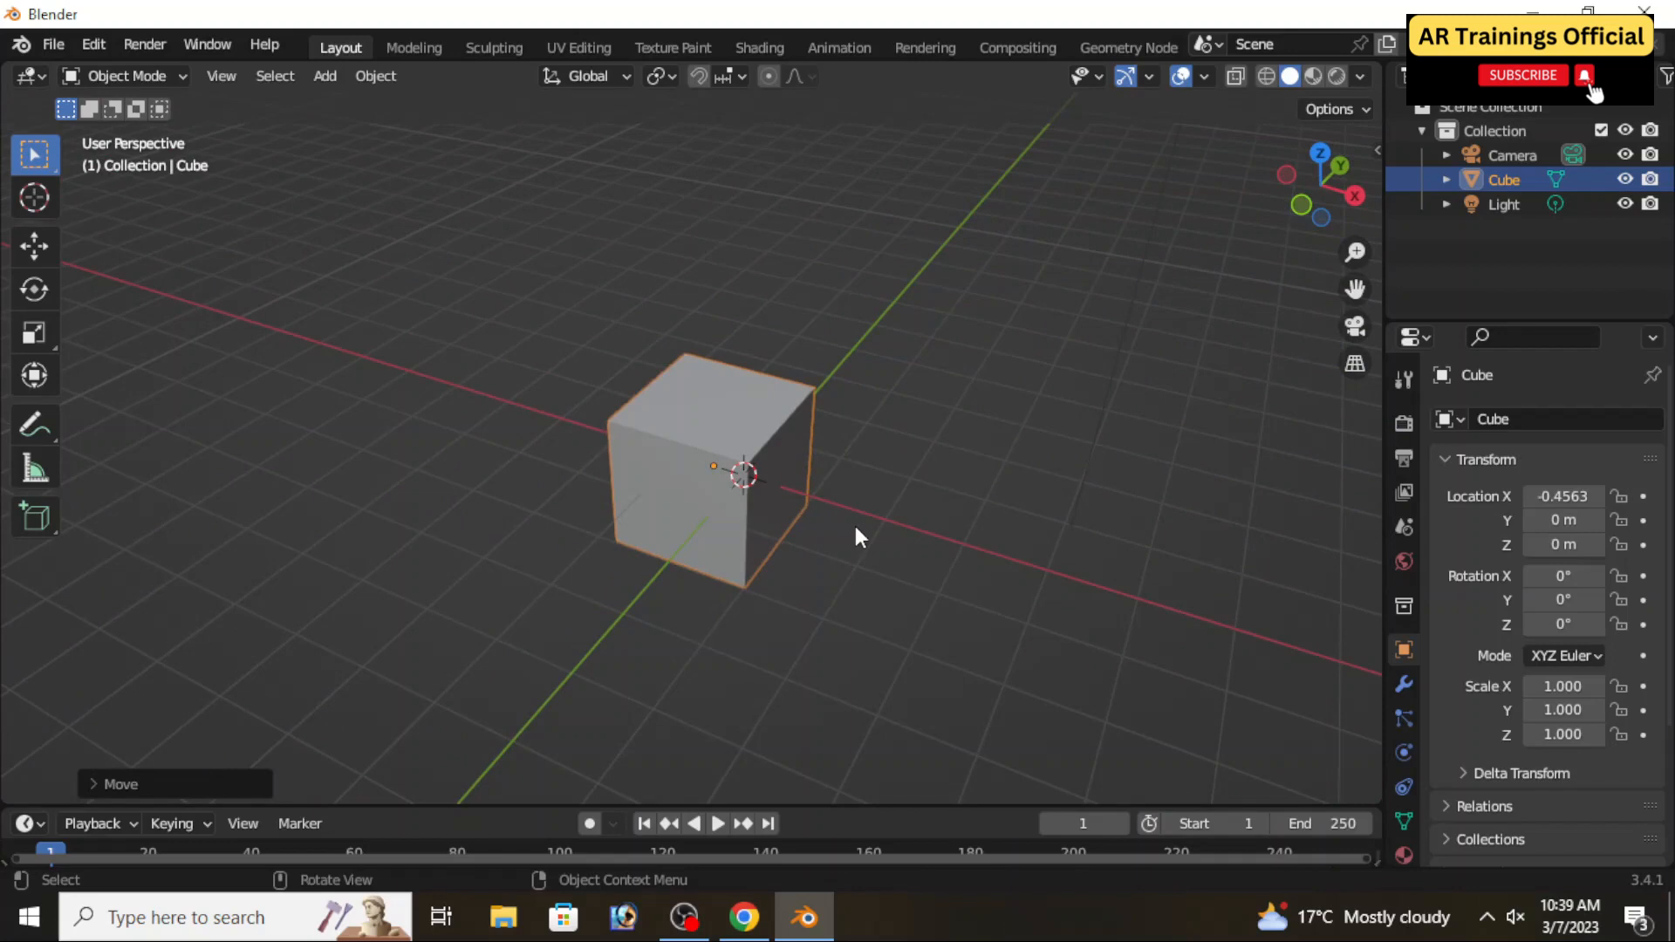
{"action": "key", "text": "r"}
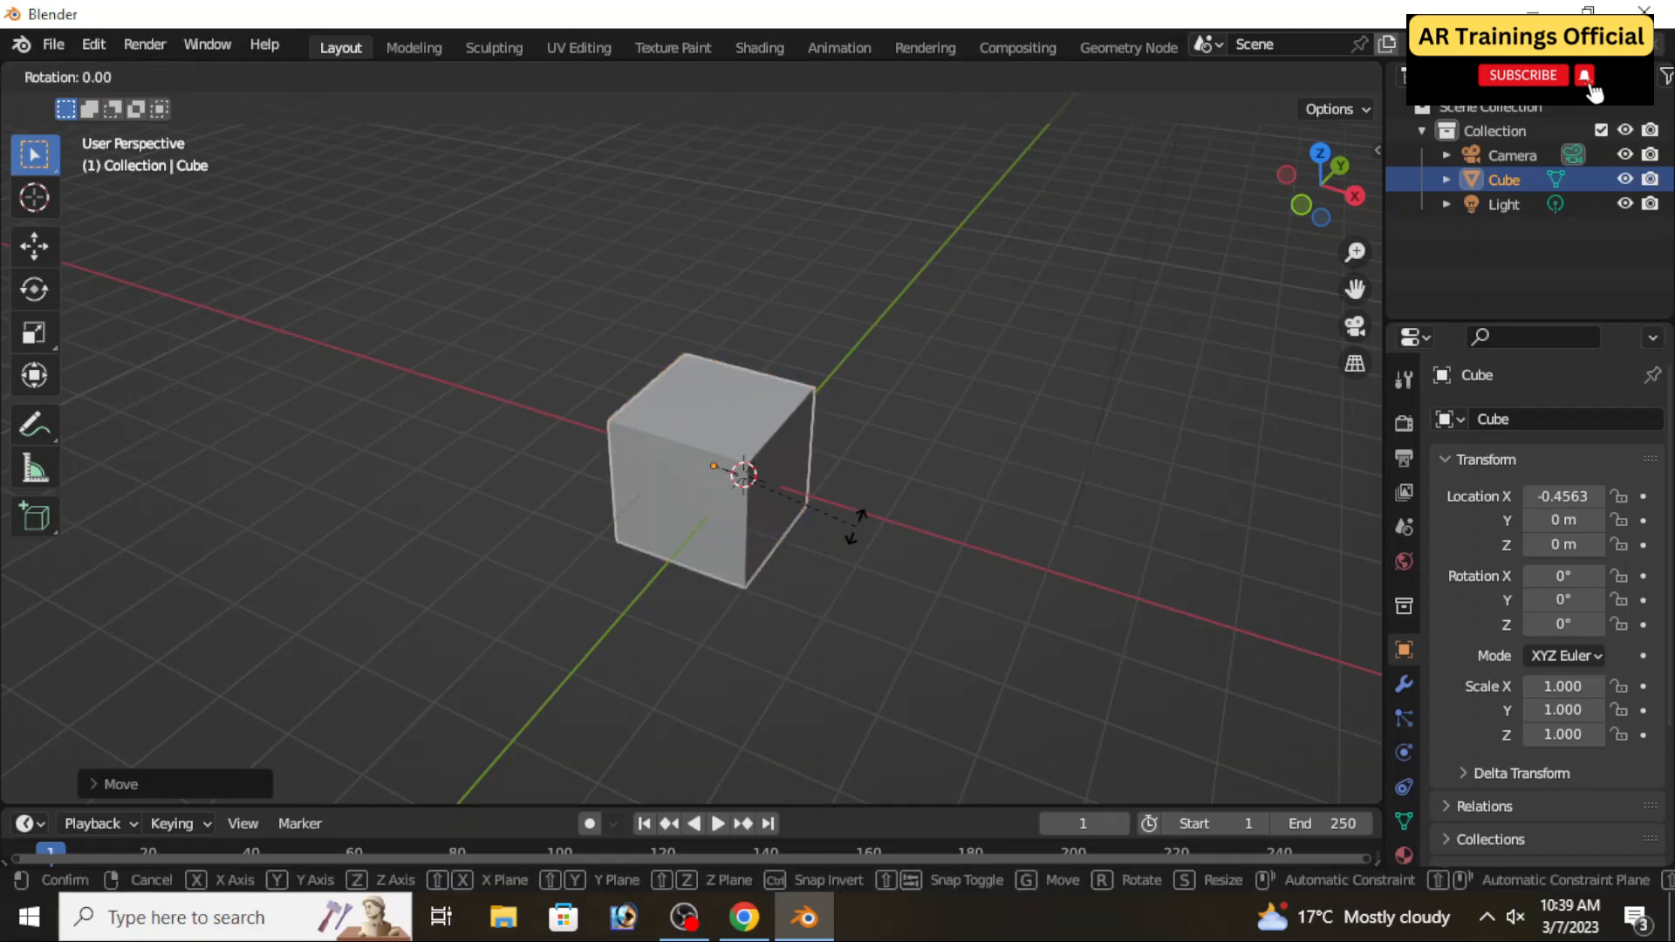
{"action": "key", "text": "x"}
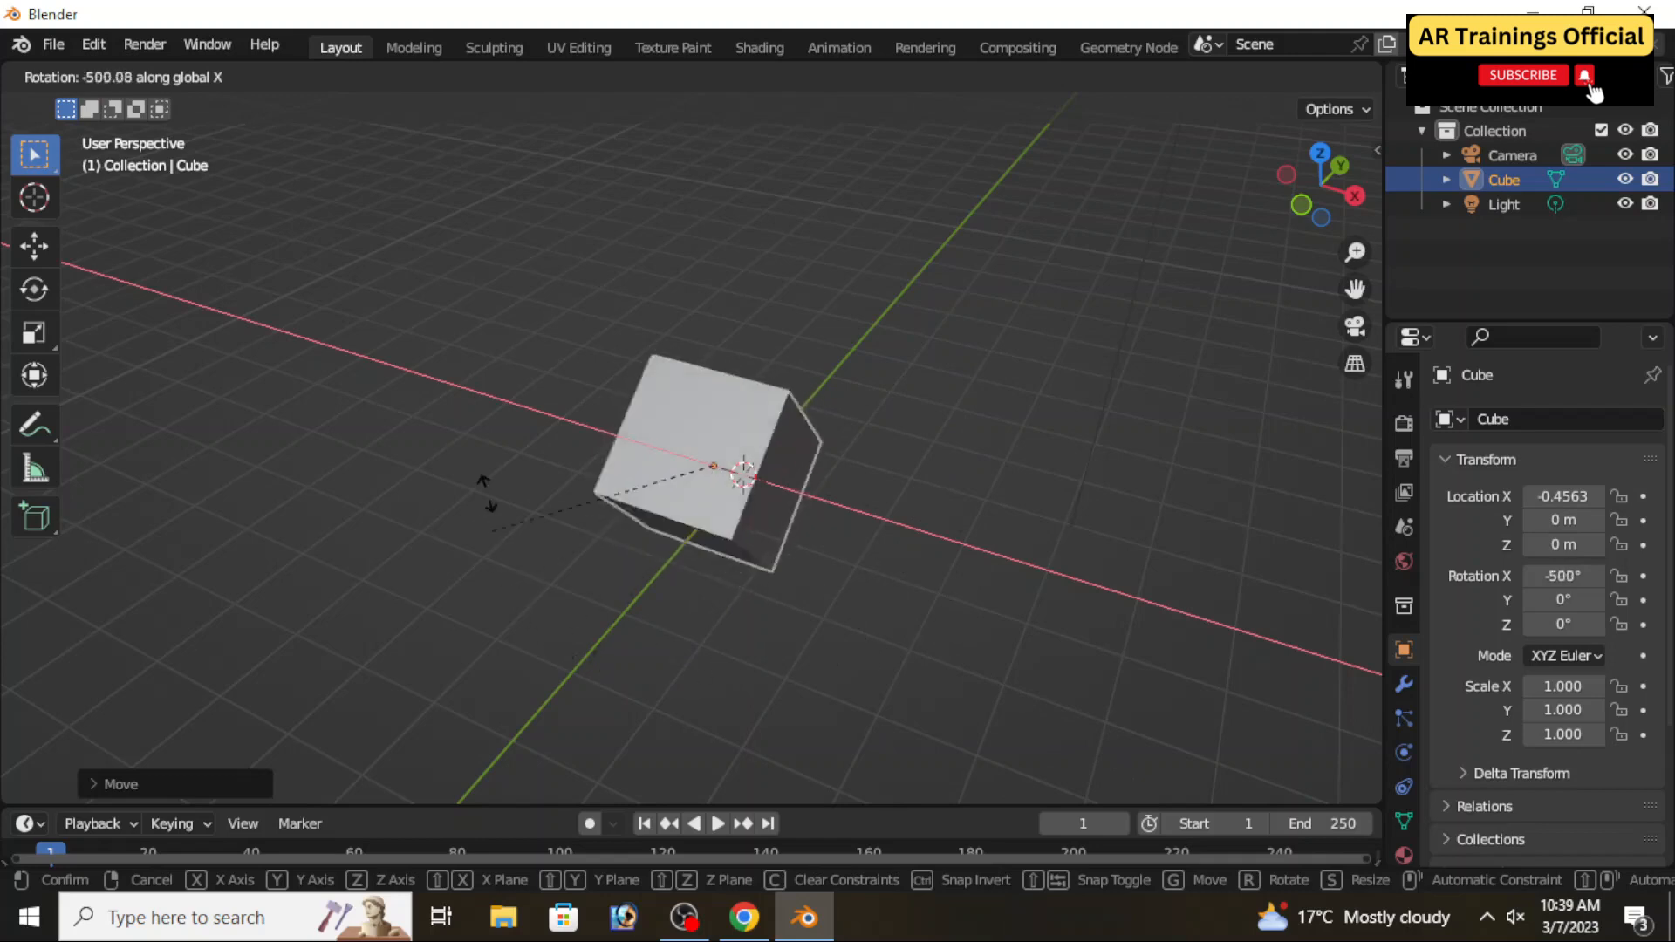
{"action": "key", "text": "Escape"}
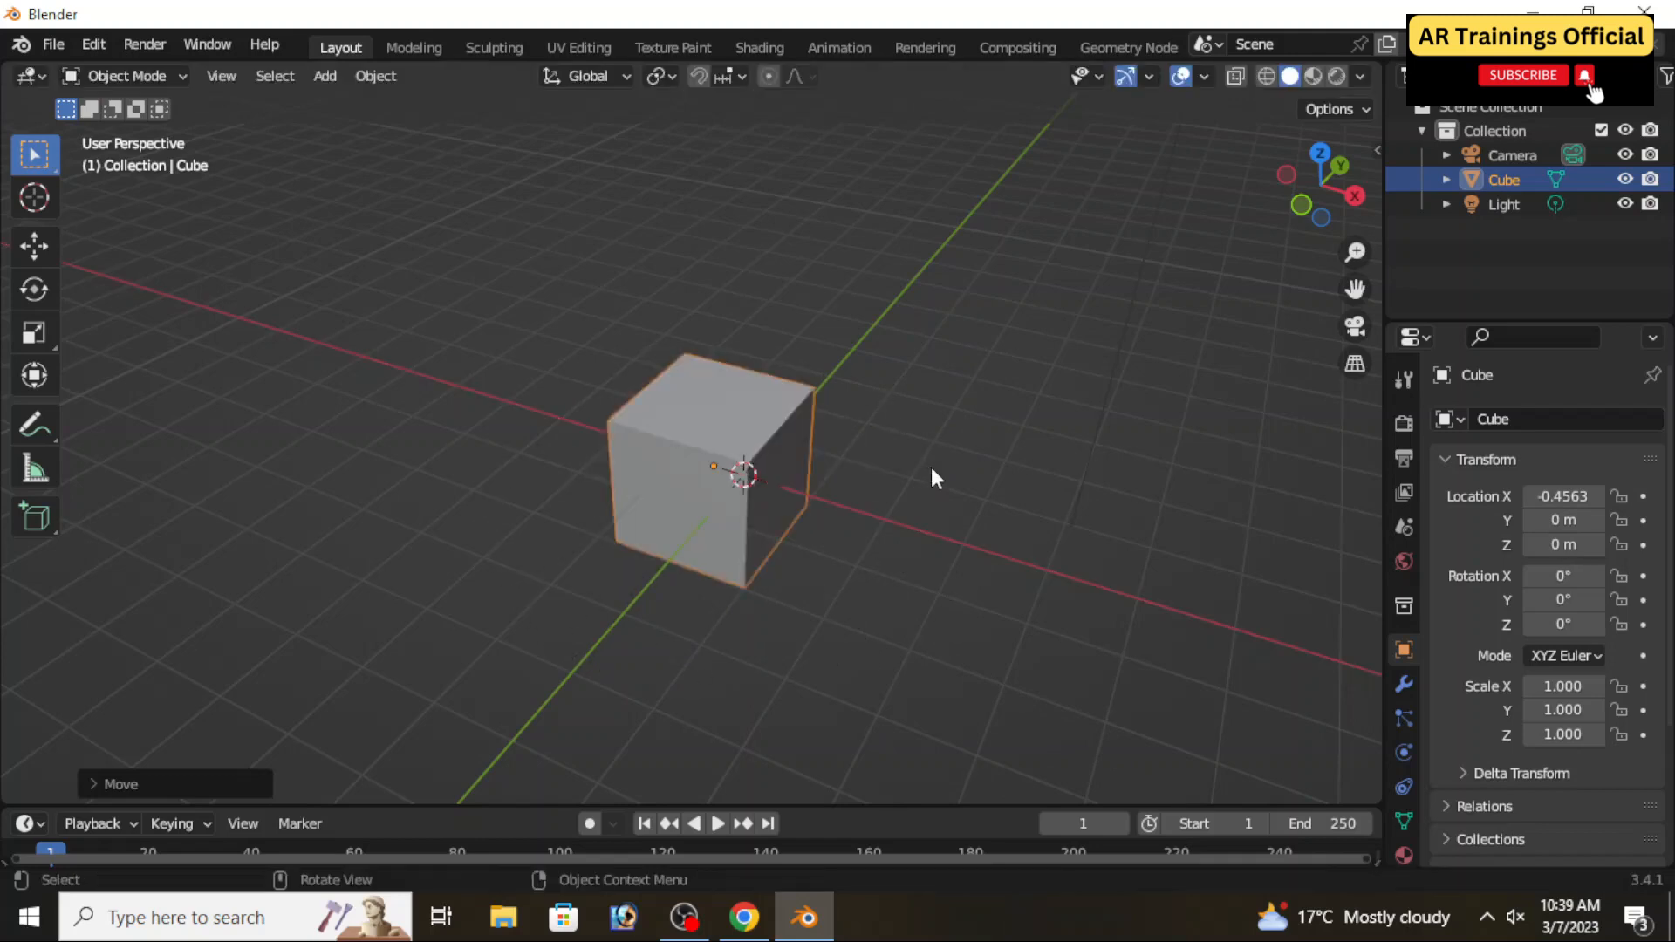
{"action": "key", "text": "r"}
{"action": "key", "text": "y"}
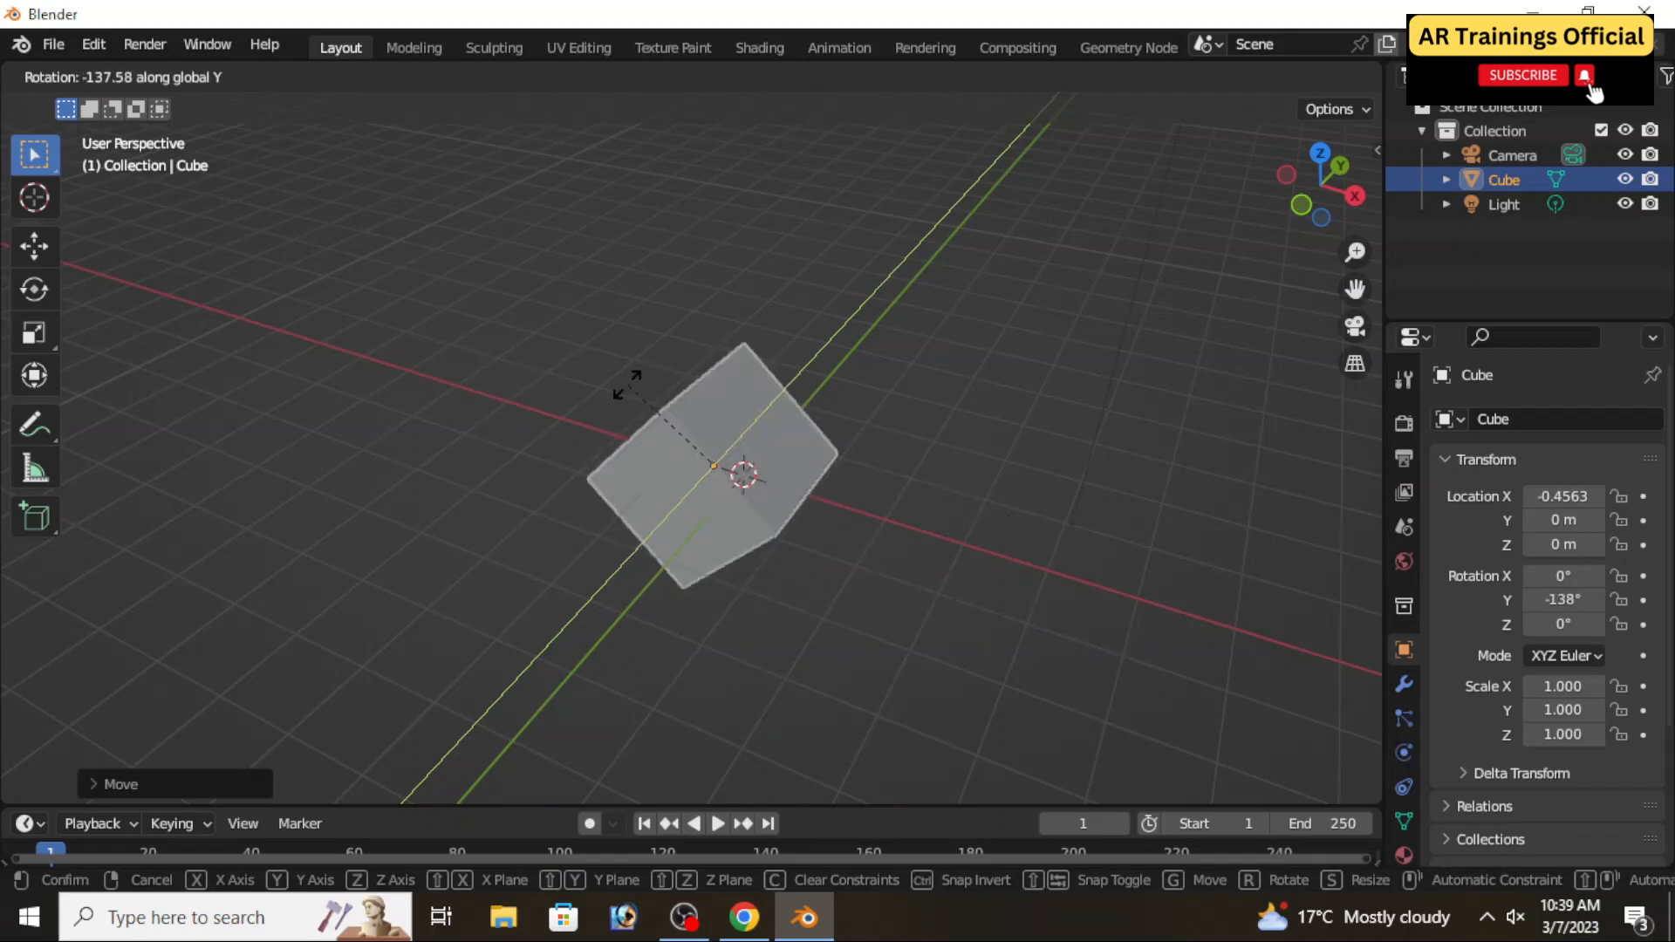
{"action": "key", "text": "Escape"}
{"action": "key", "text": "r"}
{"action": "key", "text": "z"}
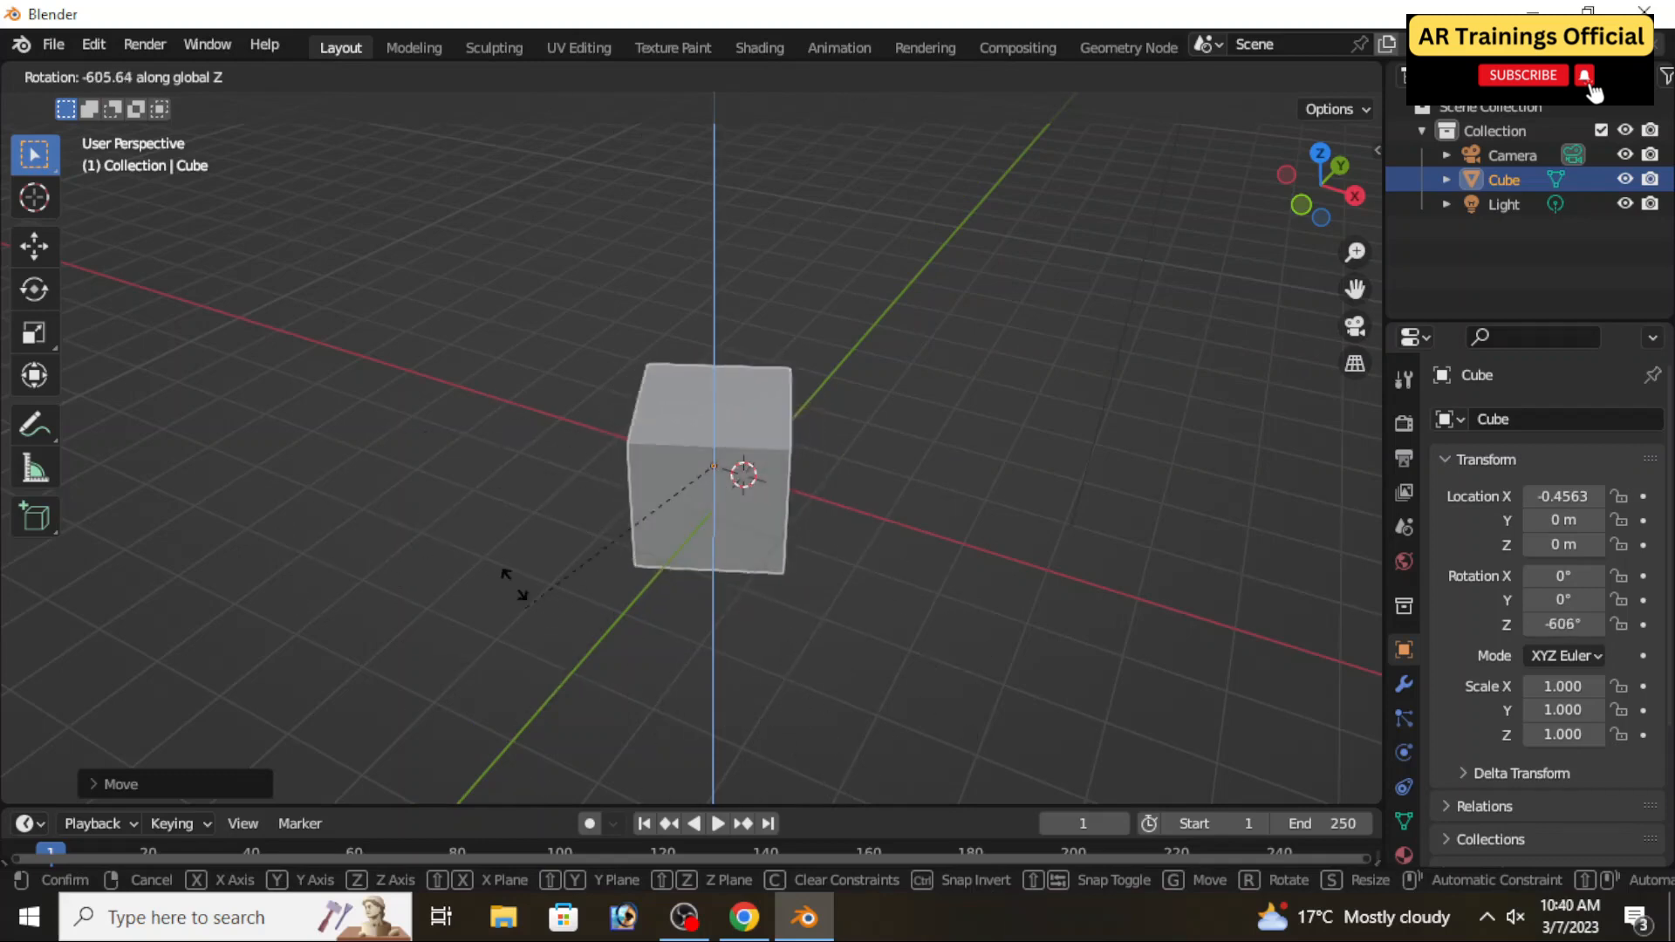
{"action": "key", "text": "Escape"}
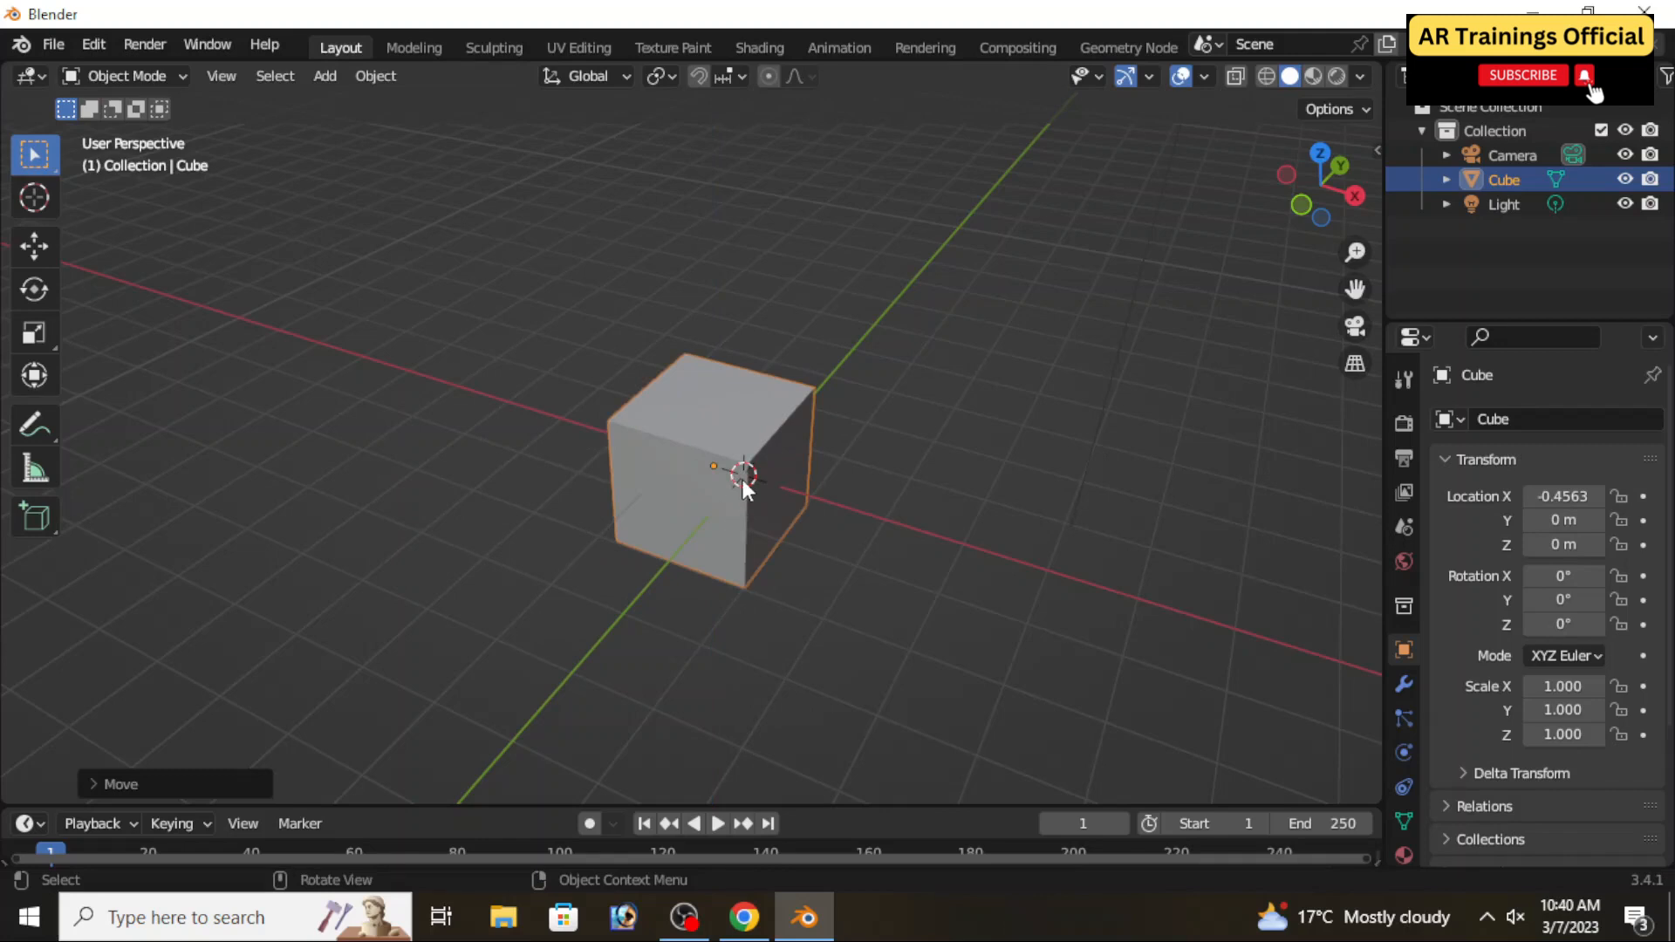
Step: Add a UV sphere mesh at the world origin
{"action": "scroll", "coordinate": [742, 480], "scroll_direction": "down", "scroll_amount": 2}
{"action": "middle_click_drag", "start_coordinate": [829, 565], "coordinate": [626, 551]}
{"action": "key", "text": "shift+a"}
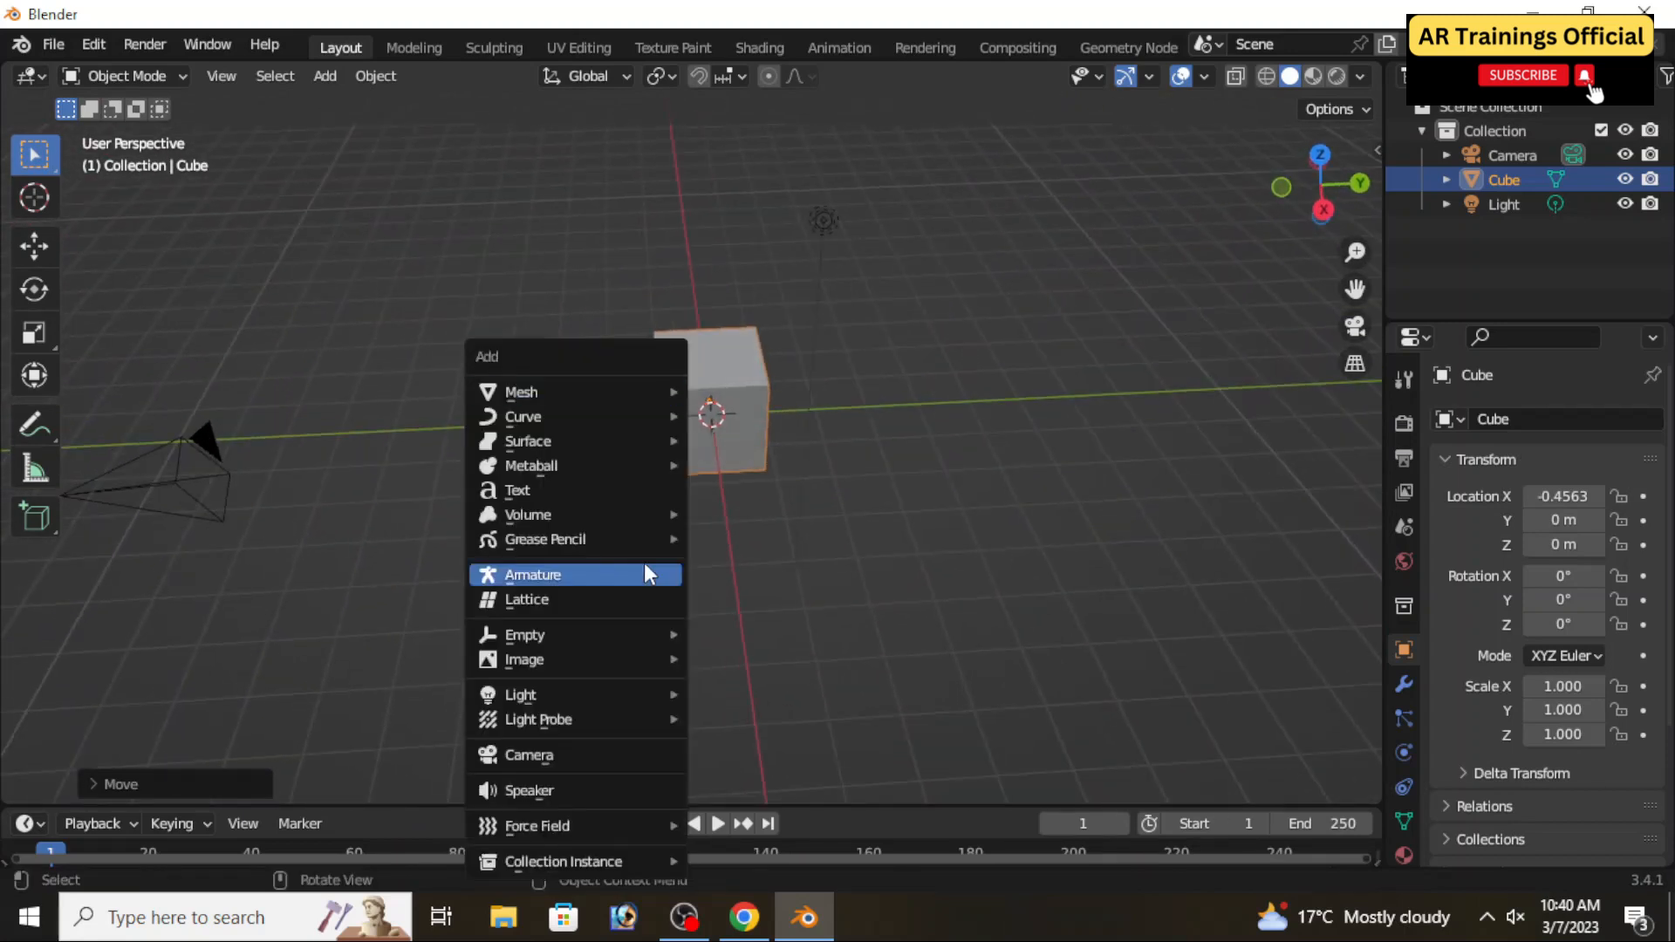
{"action": "mouse_move", "coordinate": [584, 393]}
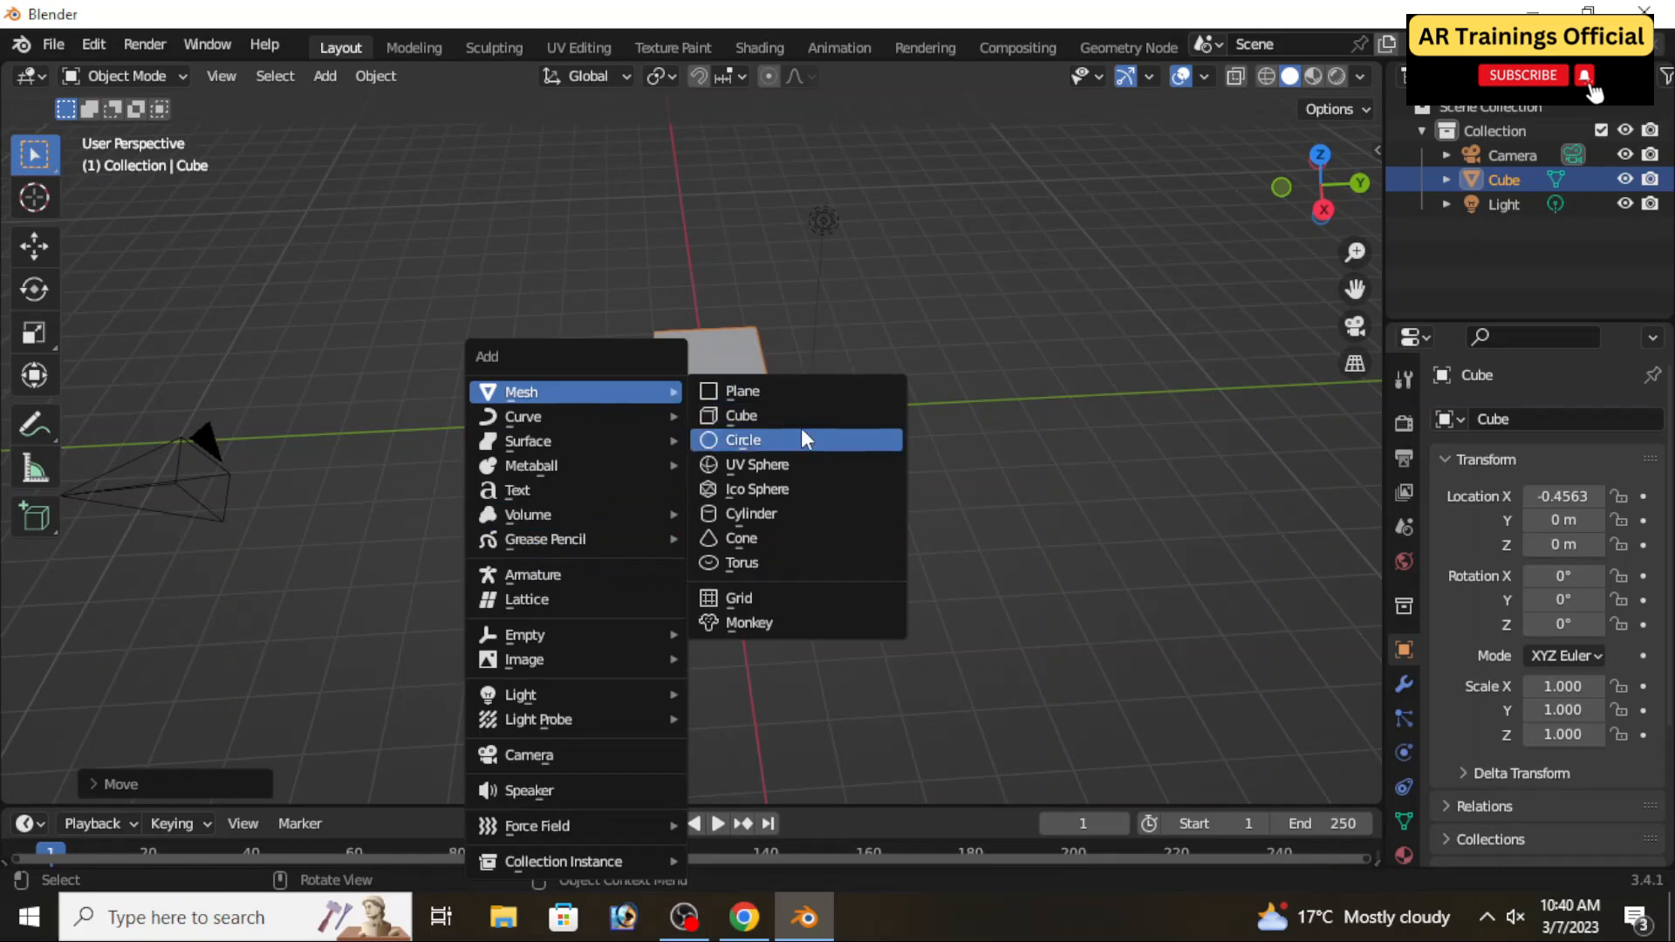
{"action": "left_click", "coordinate": [767, 466]}
Step: Move the UV sphere about 3.45 m along the positive Y axis with the Move tool so it stands beside the cube
{"action": "scroll", "coordinate": [680, 438], "scroll_direction": "up", "scroll_amount": 4}
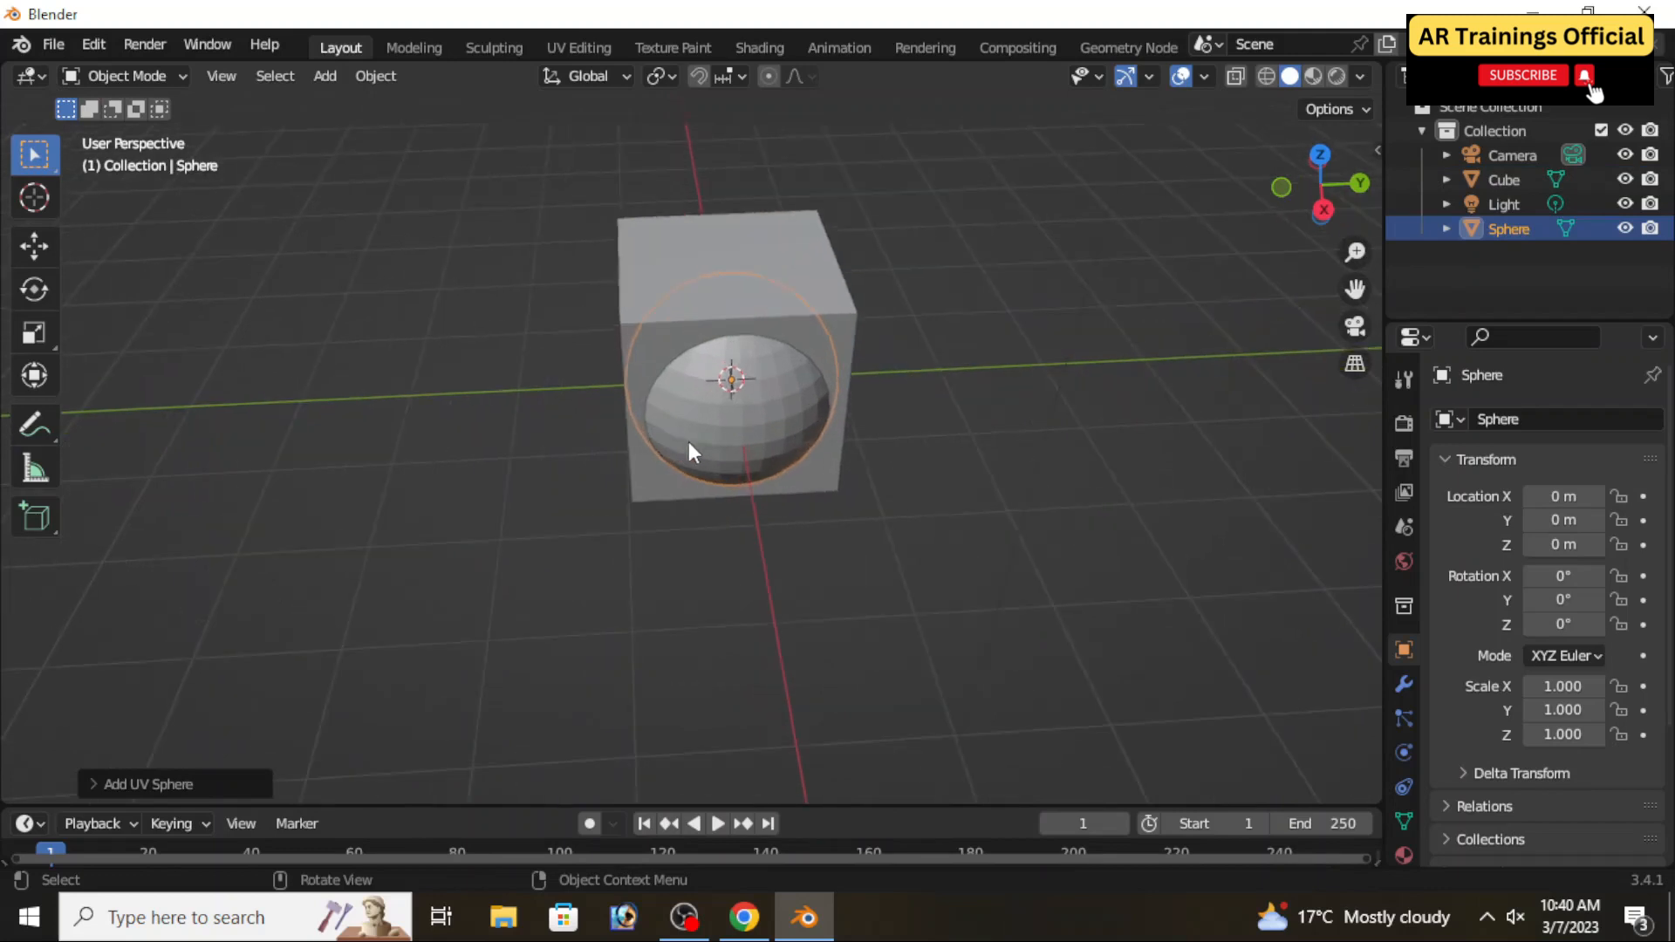
{"action": "left_click", "coordinate": [27, 248]}
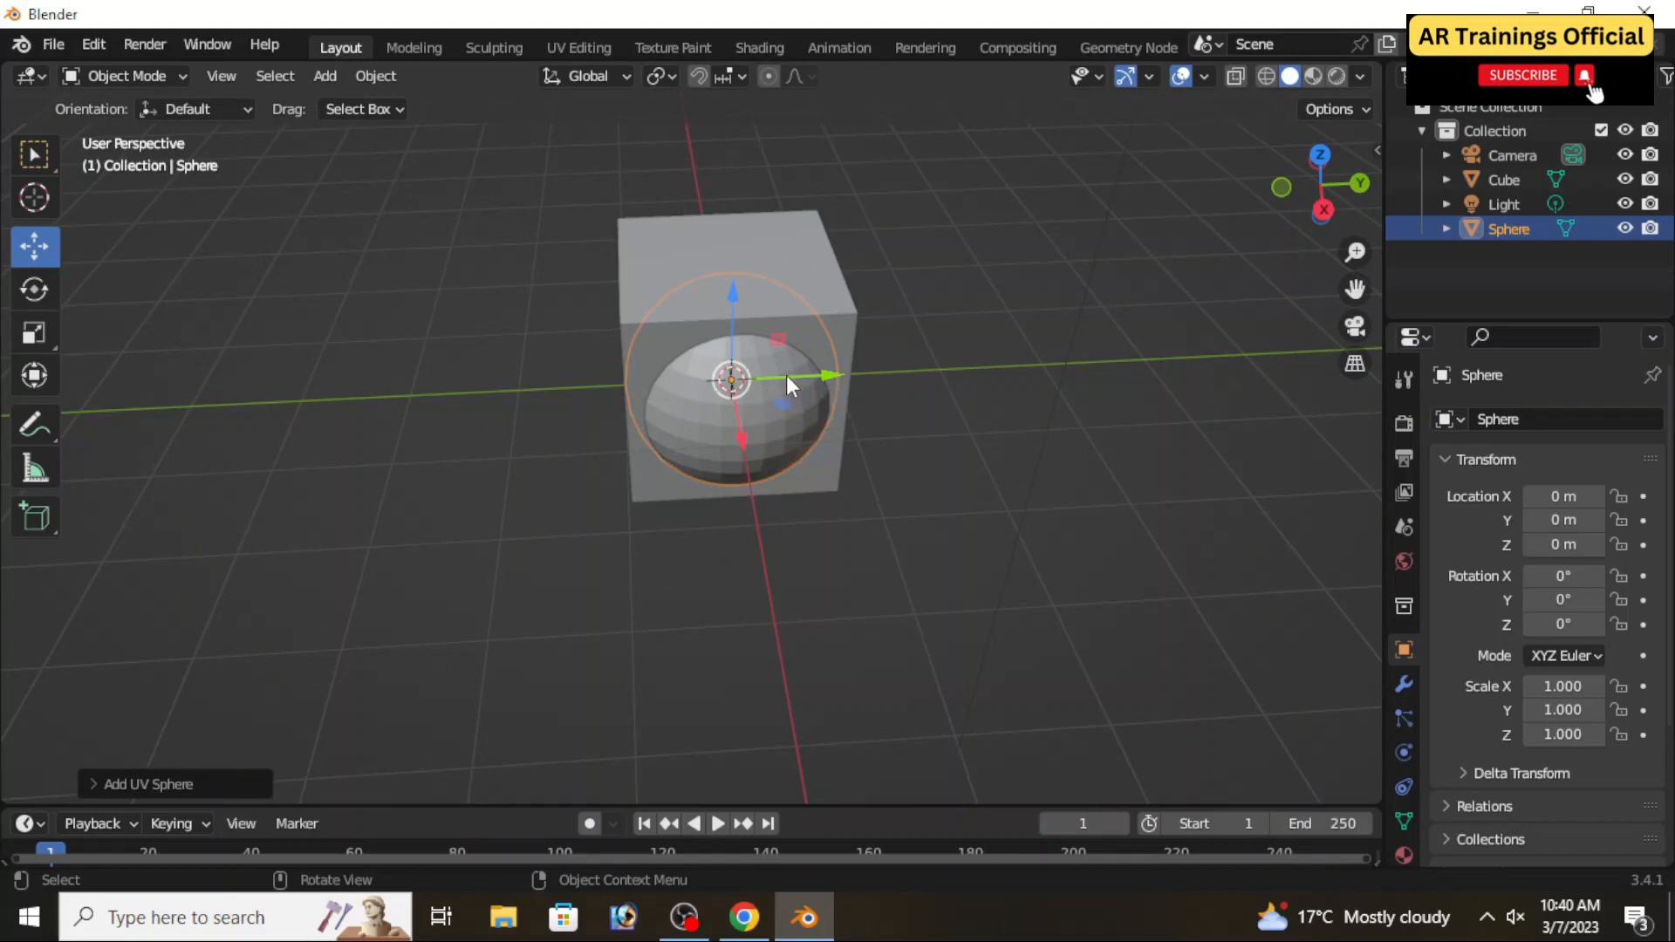
{"action": "left_click_drag", "start_coordinate": [787, 381], "coordinate": [1207, 475]}
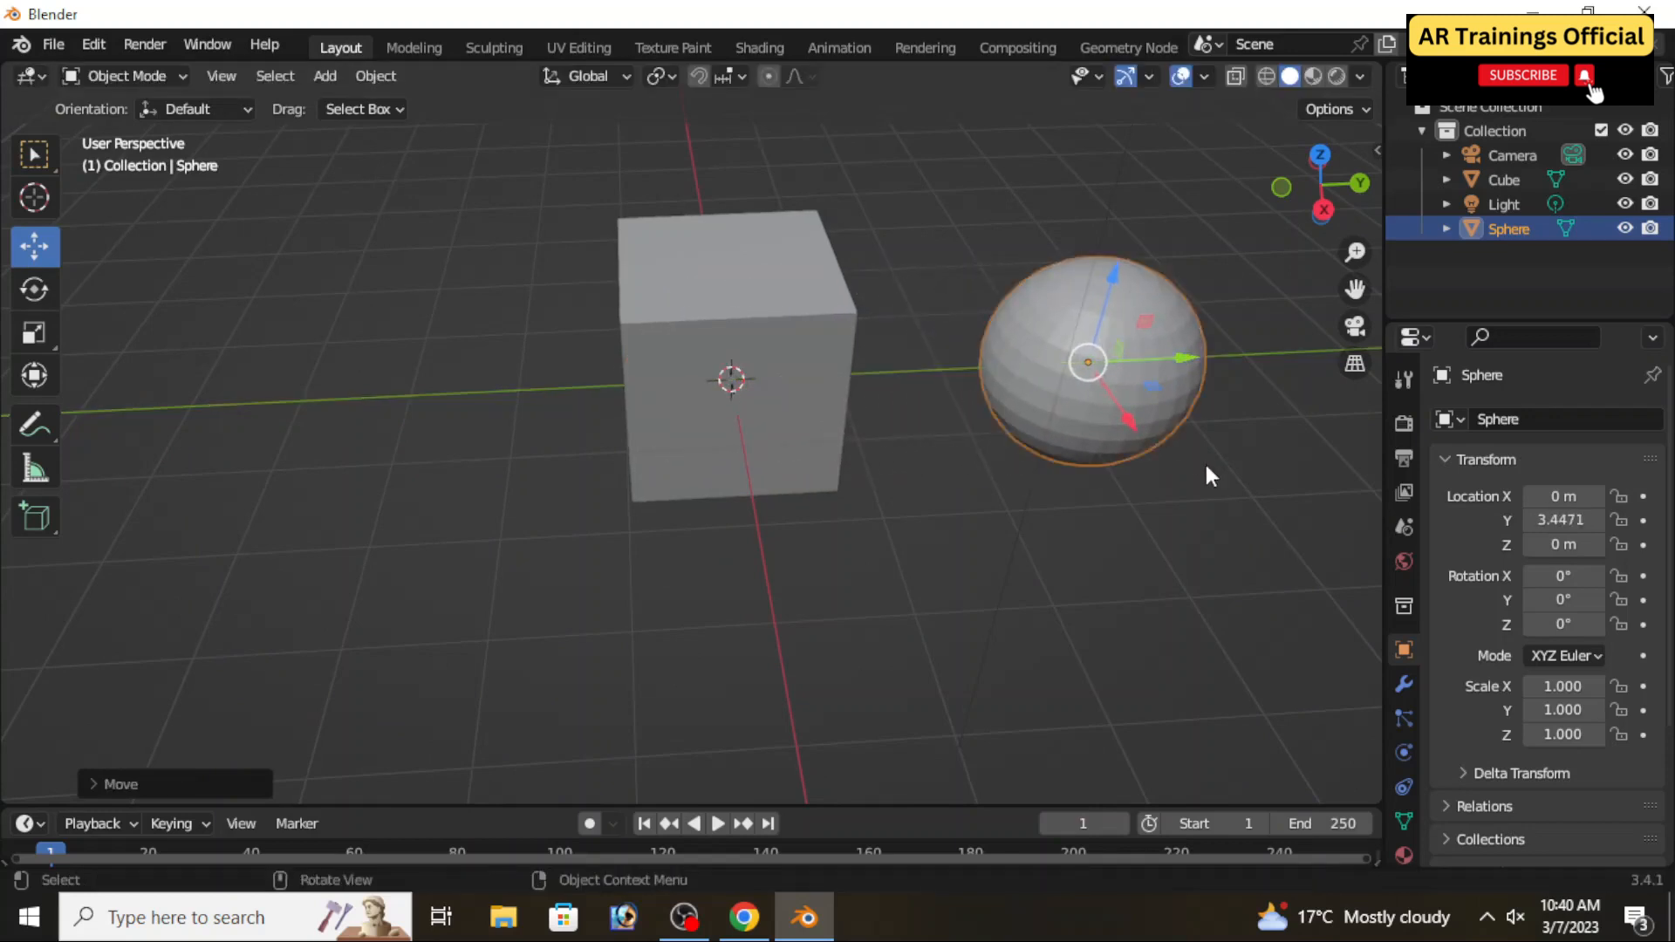
{"action": "middle_click_drag", "start_coordinate": [1207, 476], "coordinate": [844, 505]}
{"action": "scroll", "coordinate": [845, 505], "scroll_direction": "up", "scroll_amount": 3}
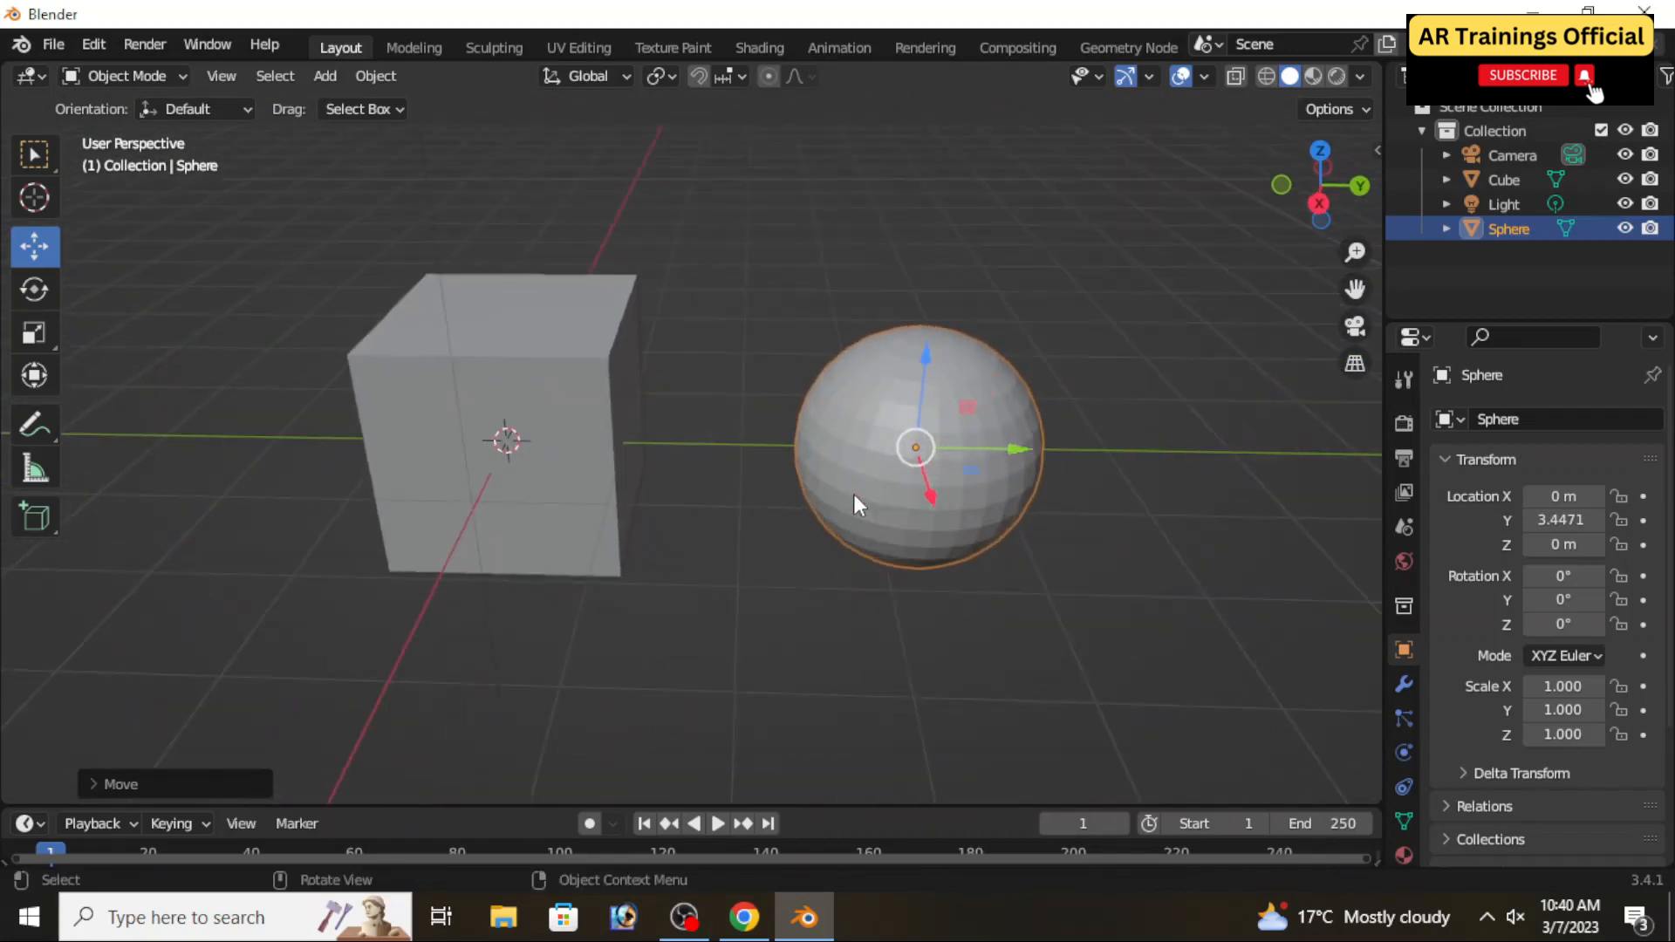
{"action": "scroll", "coordinate": [854, 494], "scroll_direction": "down", "scroll_amount": 2}
{"action": "mouse_move", "coordinate": [780, 599]}
{"action": "middle_mouse_down"}
{"action": "mouse_move", "coordinate": [796, 643]}
{"action": "mouse_move", "coordinate": [815, 609]}
{"action": "mouse_move", "coordinate": [798, 583]}
{"action": "middle_mouse_up"}
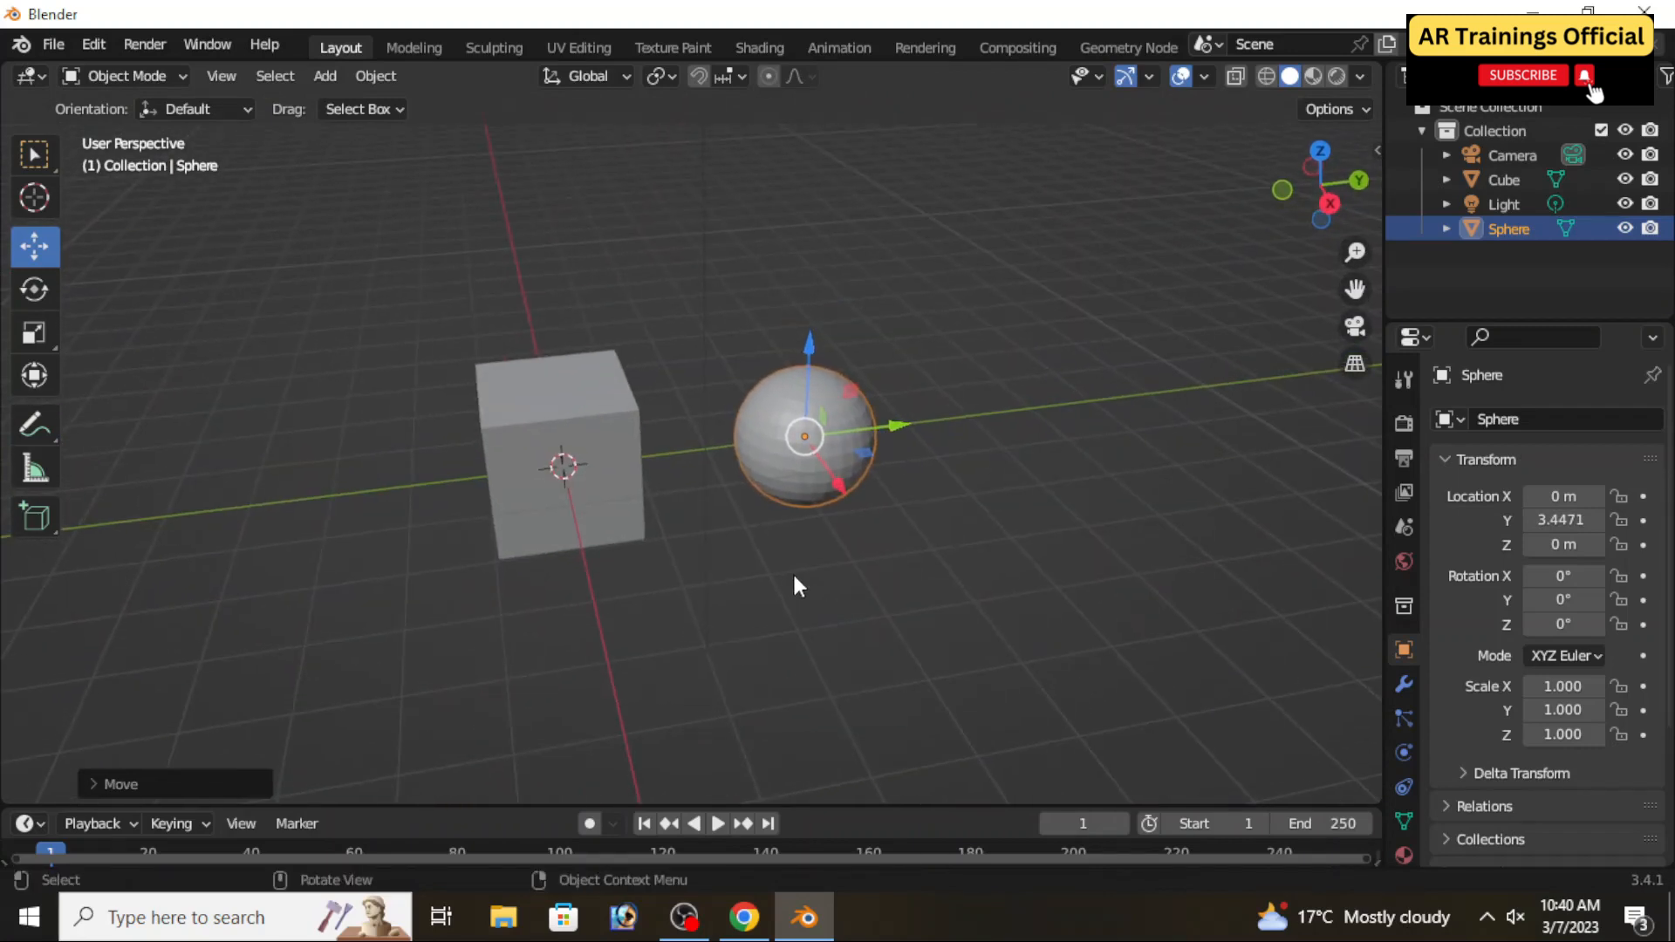
Step: Add a cylinder mesh and move it about 6.49 m along the positive Y axis, beyond the UV sphere
{"action": "key", "text": "shift+a"}
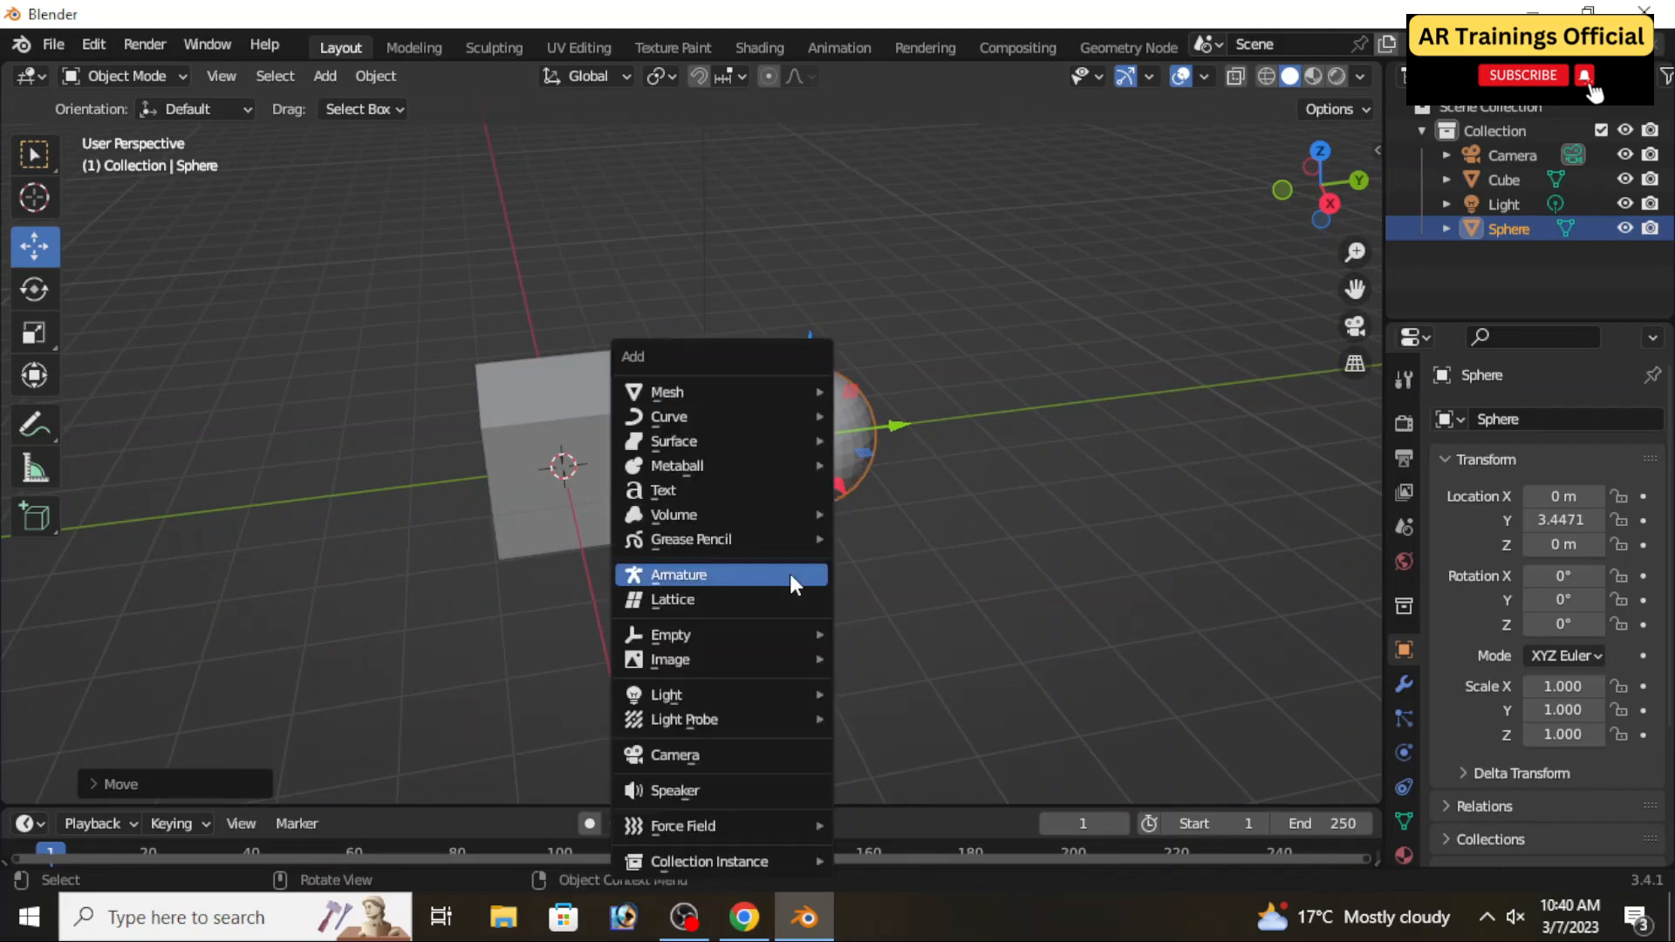
{"action": "mouse_move", "coordinate": [709, 391]}
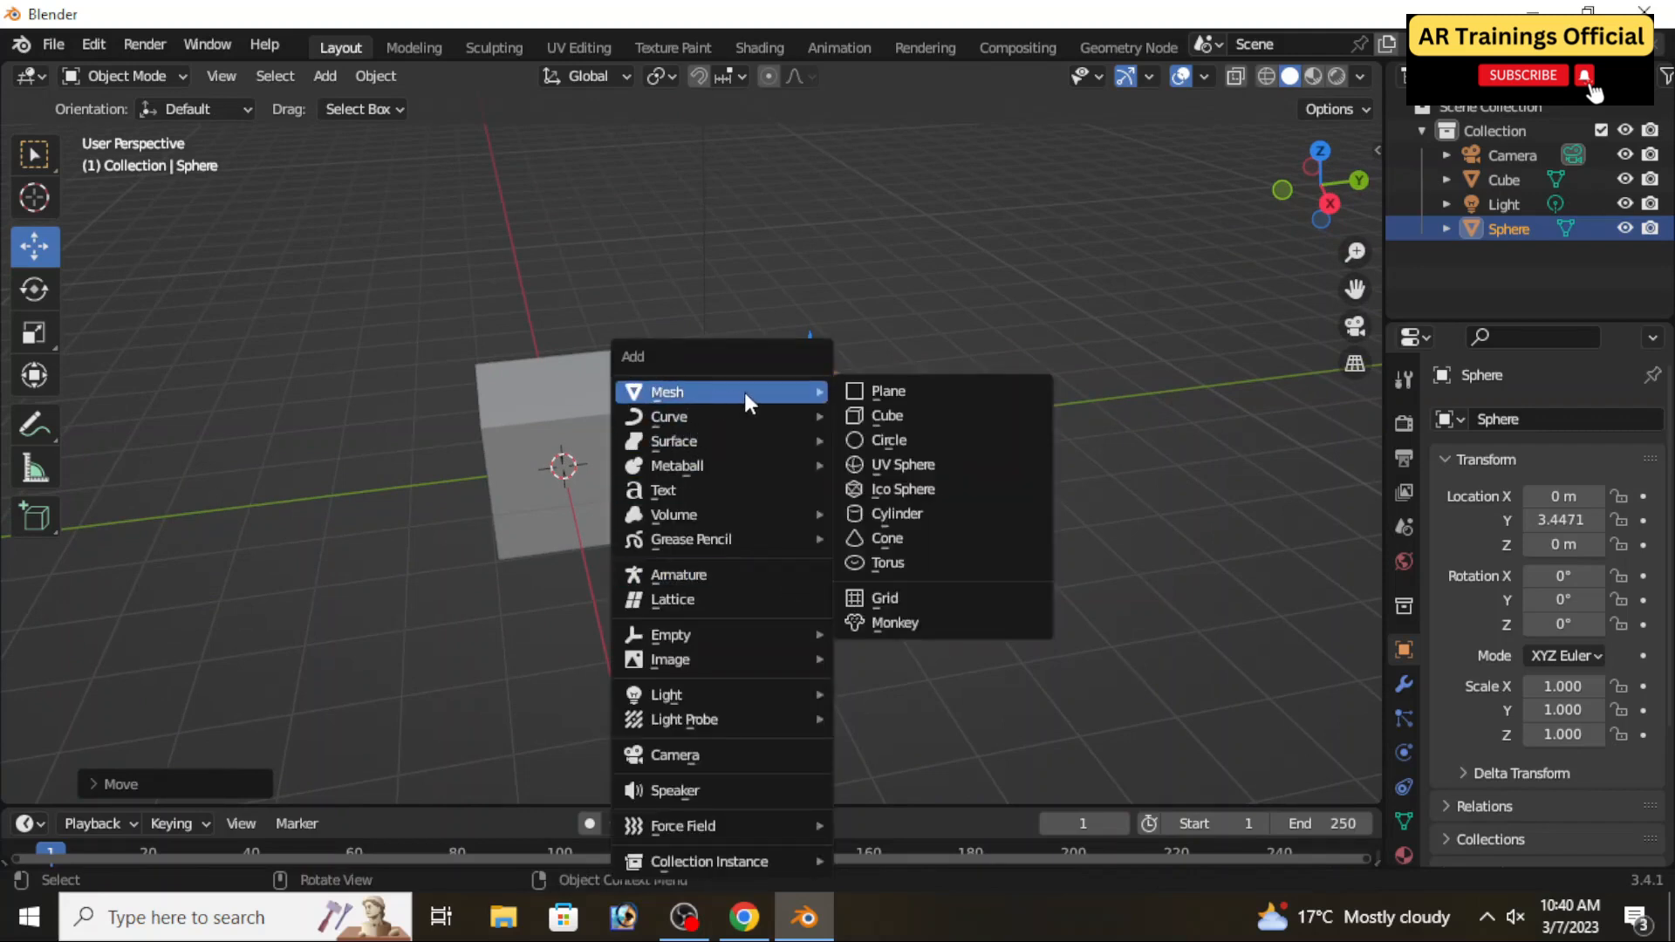
{"action": "left_click", "coordinate": [930, 511]}
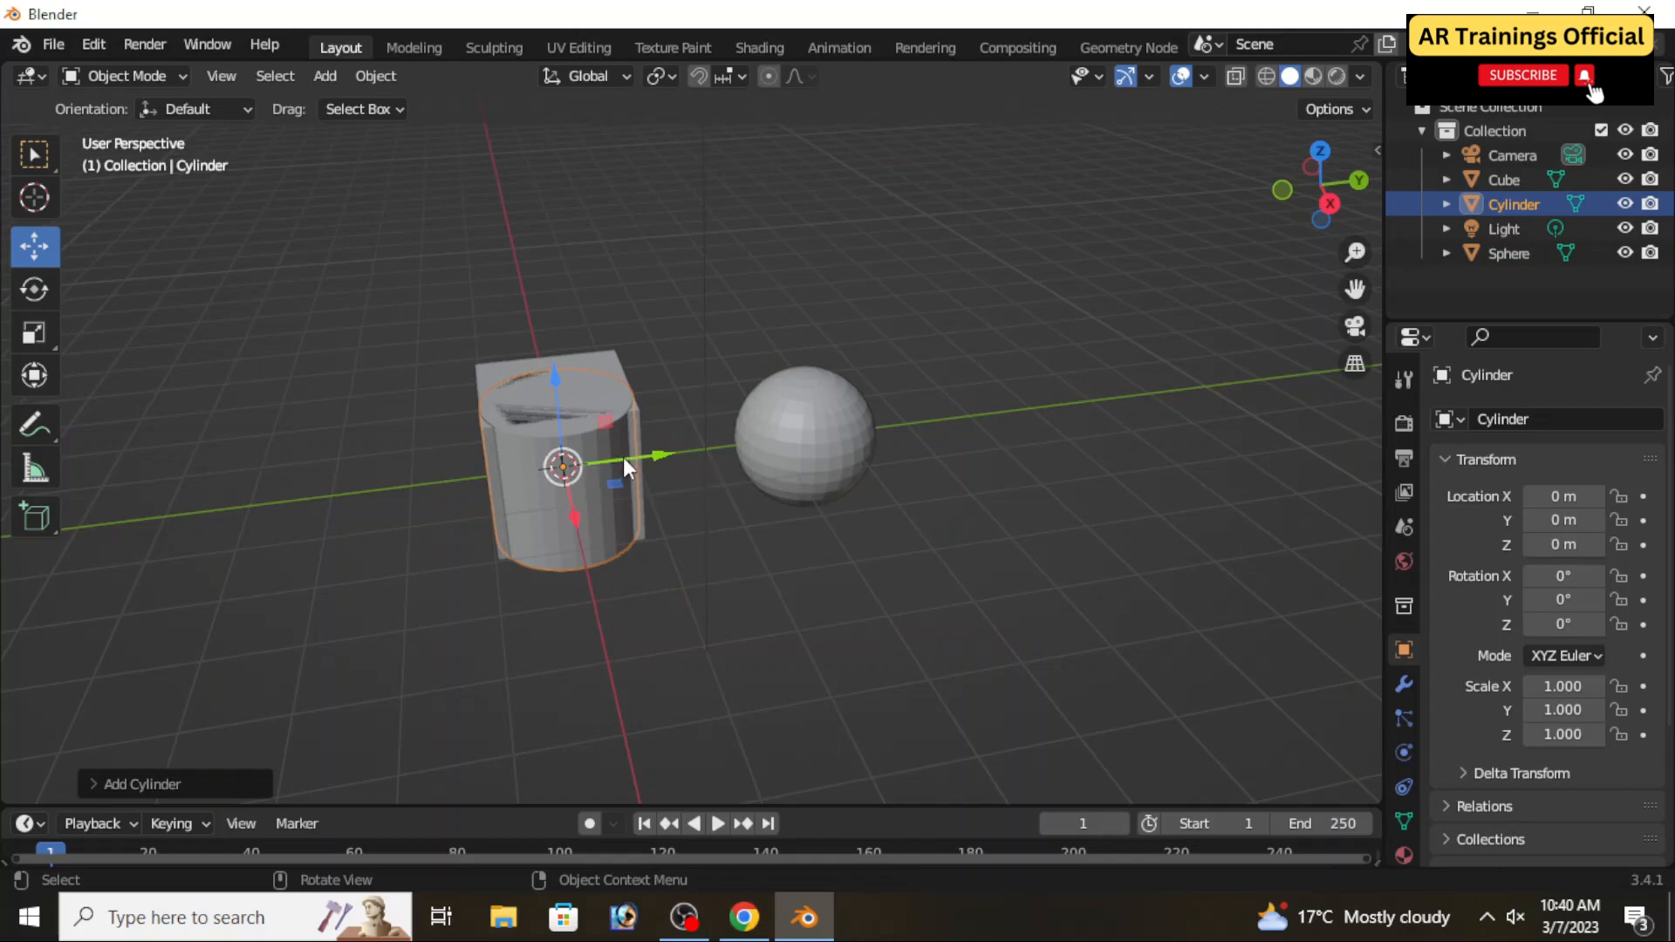
{"action": "left_click_drag", "start_coordinate": [623, 458], "coordinate": [908, 454]}
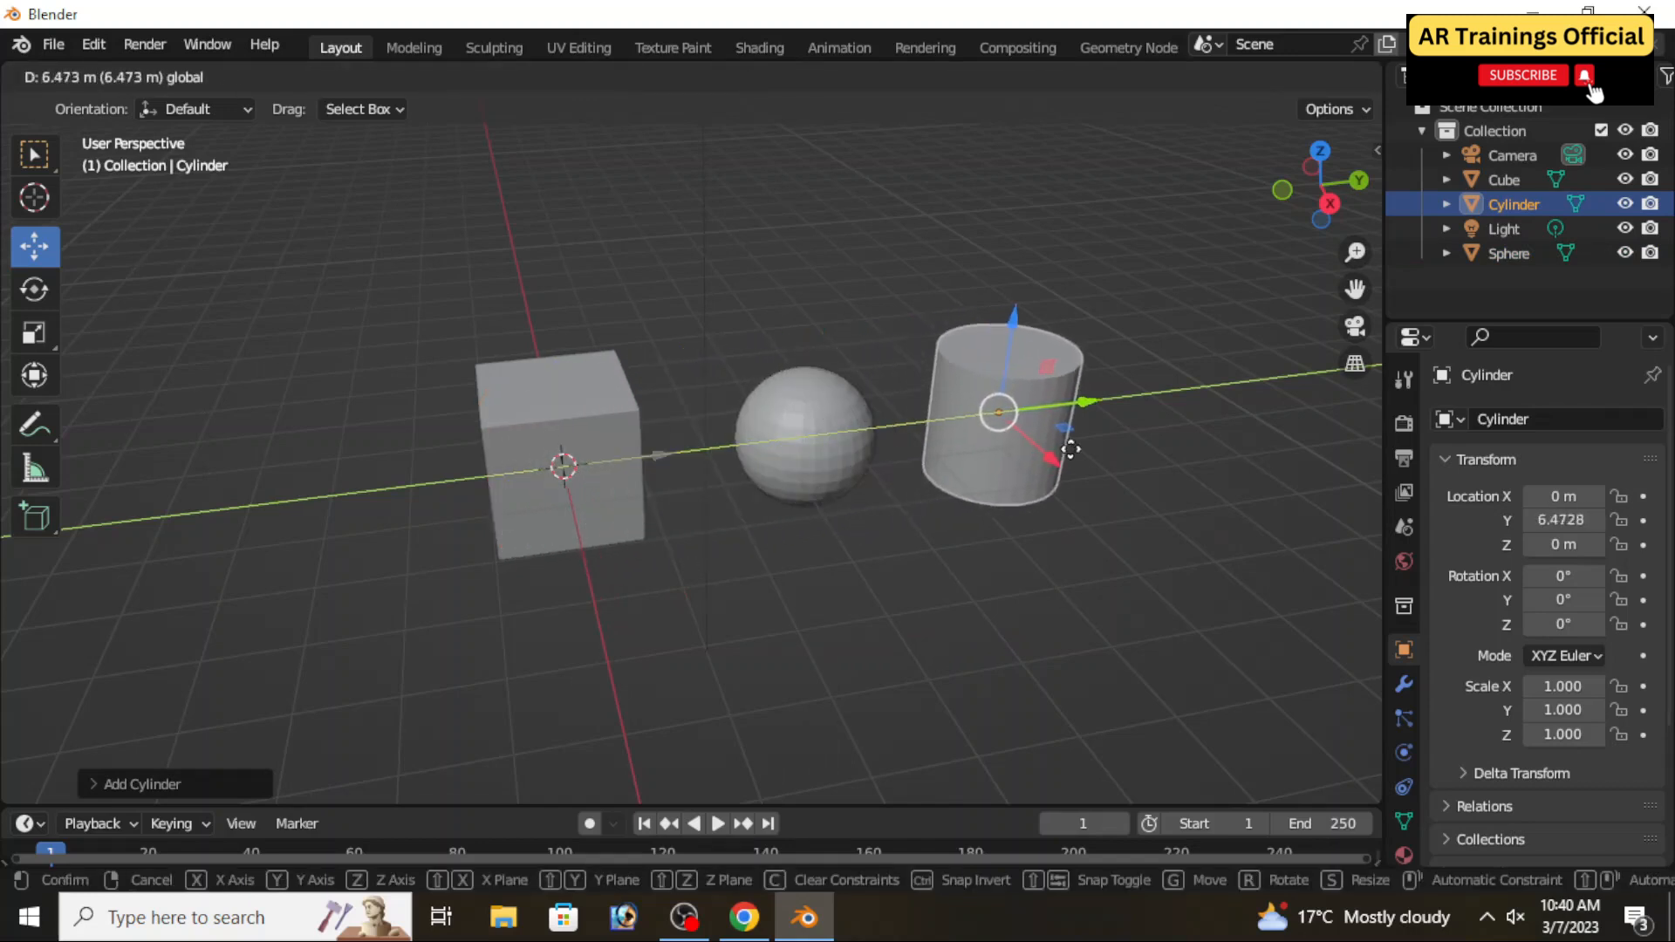
{"action": "left_click", "coordinate": [1097, 468]}
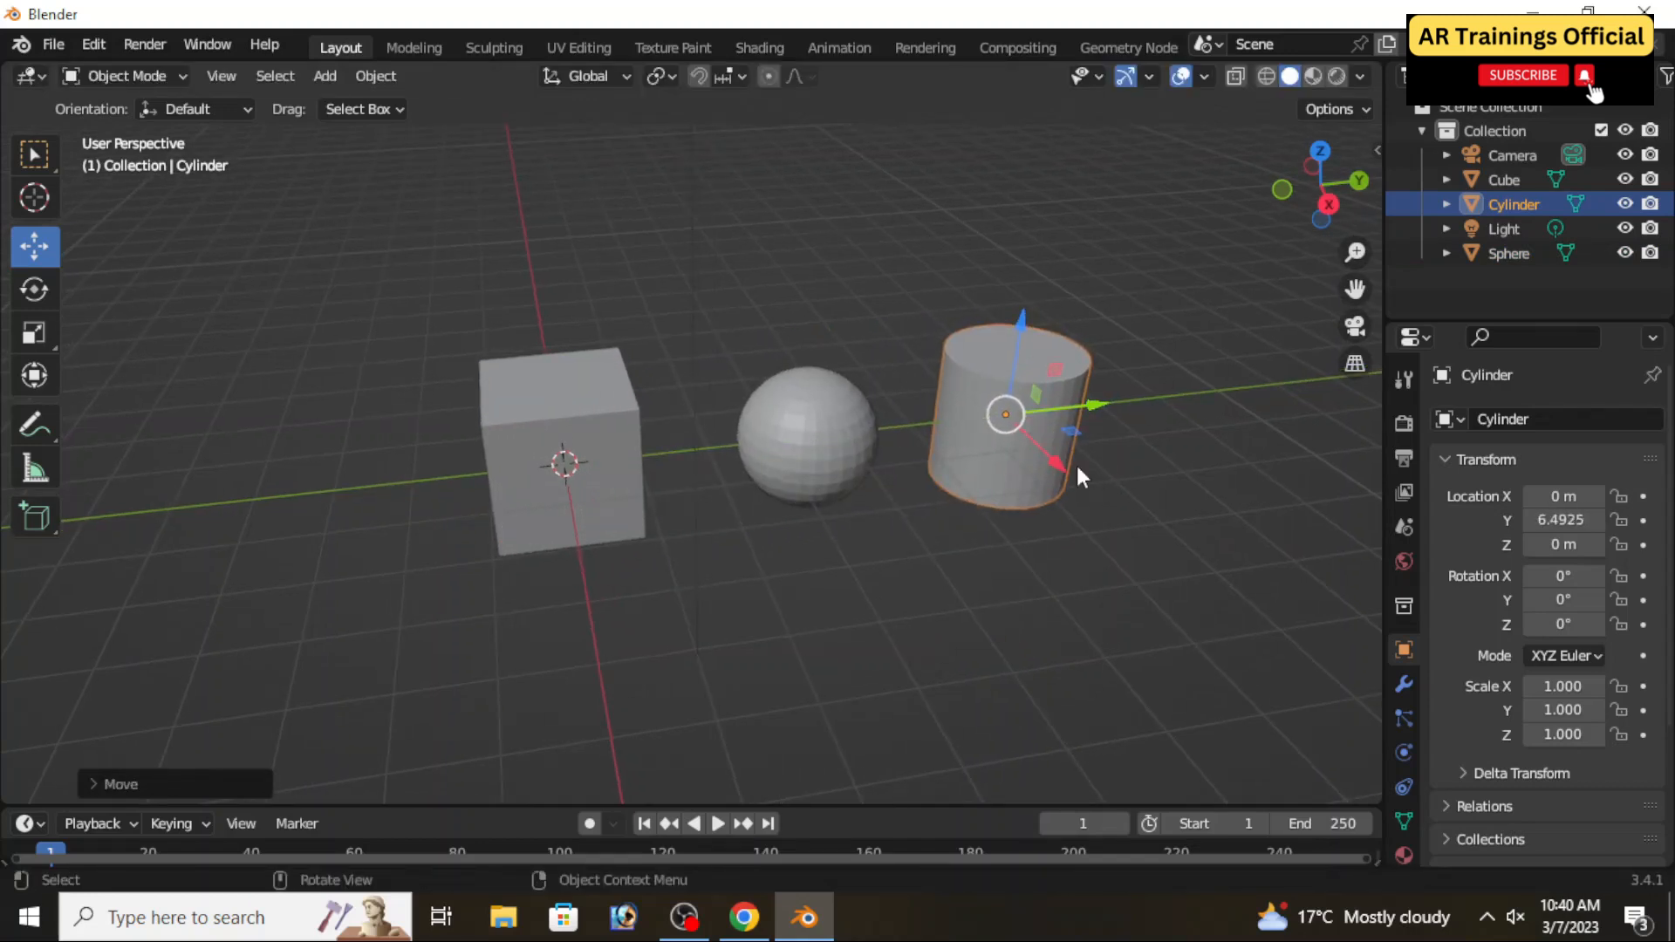
Step: Try scaling the cylinder along the global X, Y and Z axes in turn and uniformly, cancelling each scale
{"action": "middle_click_drag", "start_coordinate": [1082, 476], "coordinate": [1120, 533]}
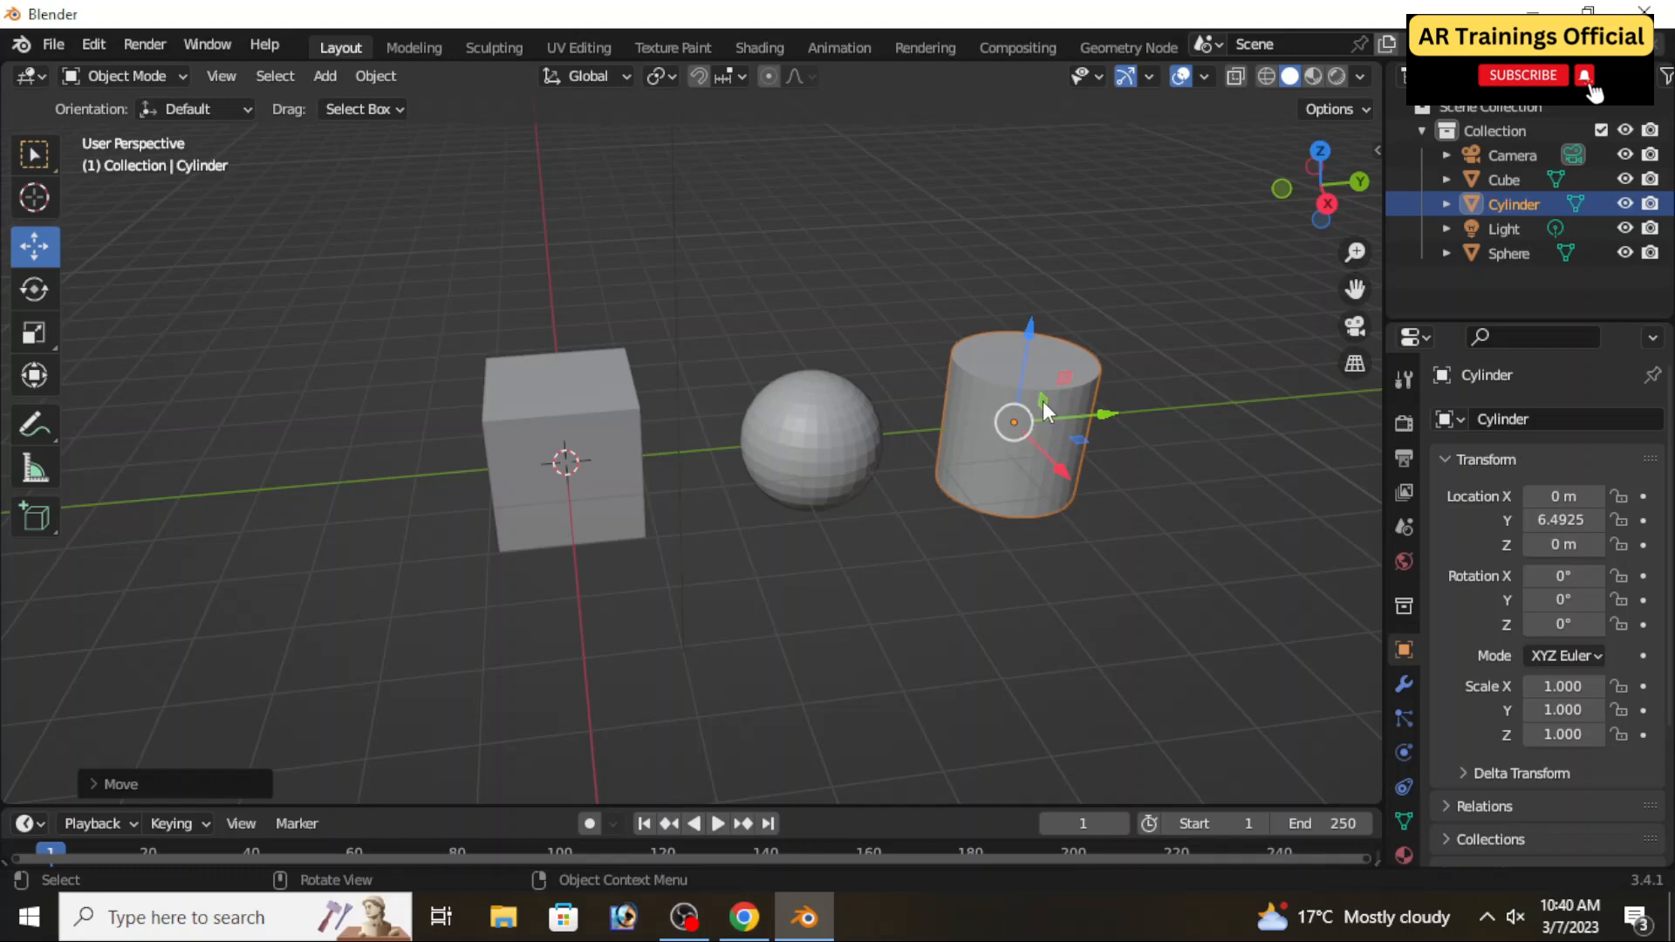
{"action": "key", "text": "s"}
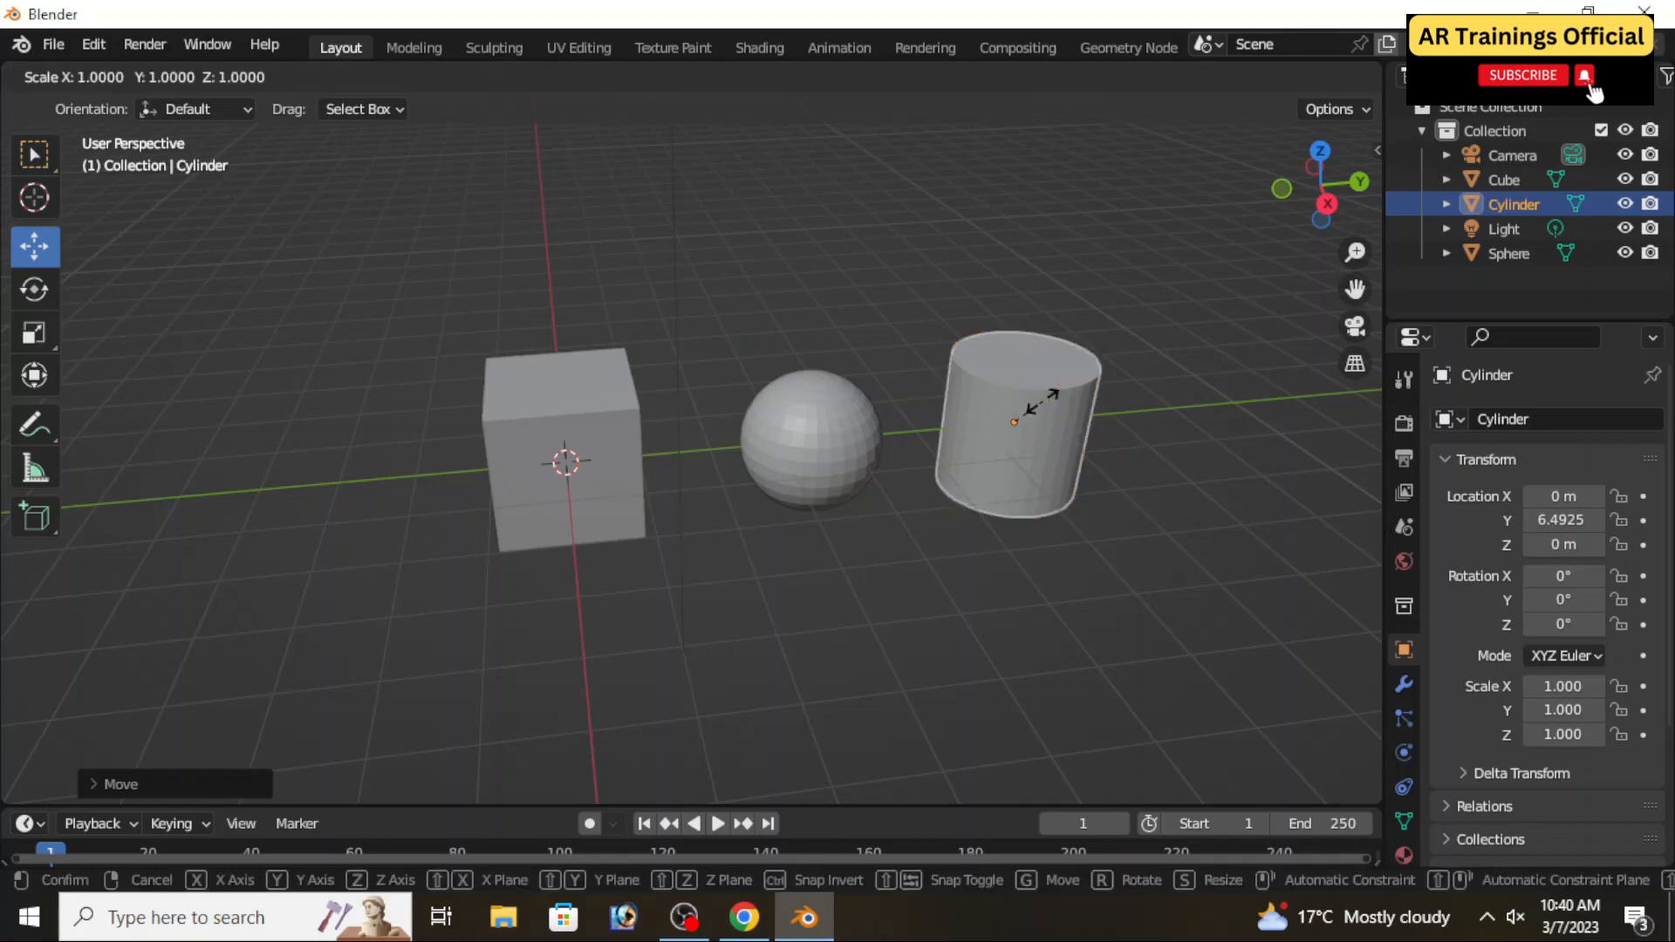
{"action": "key", "text": "x"}
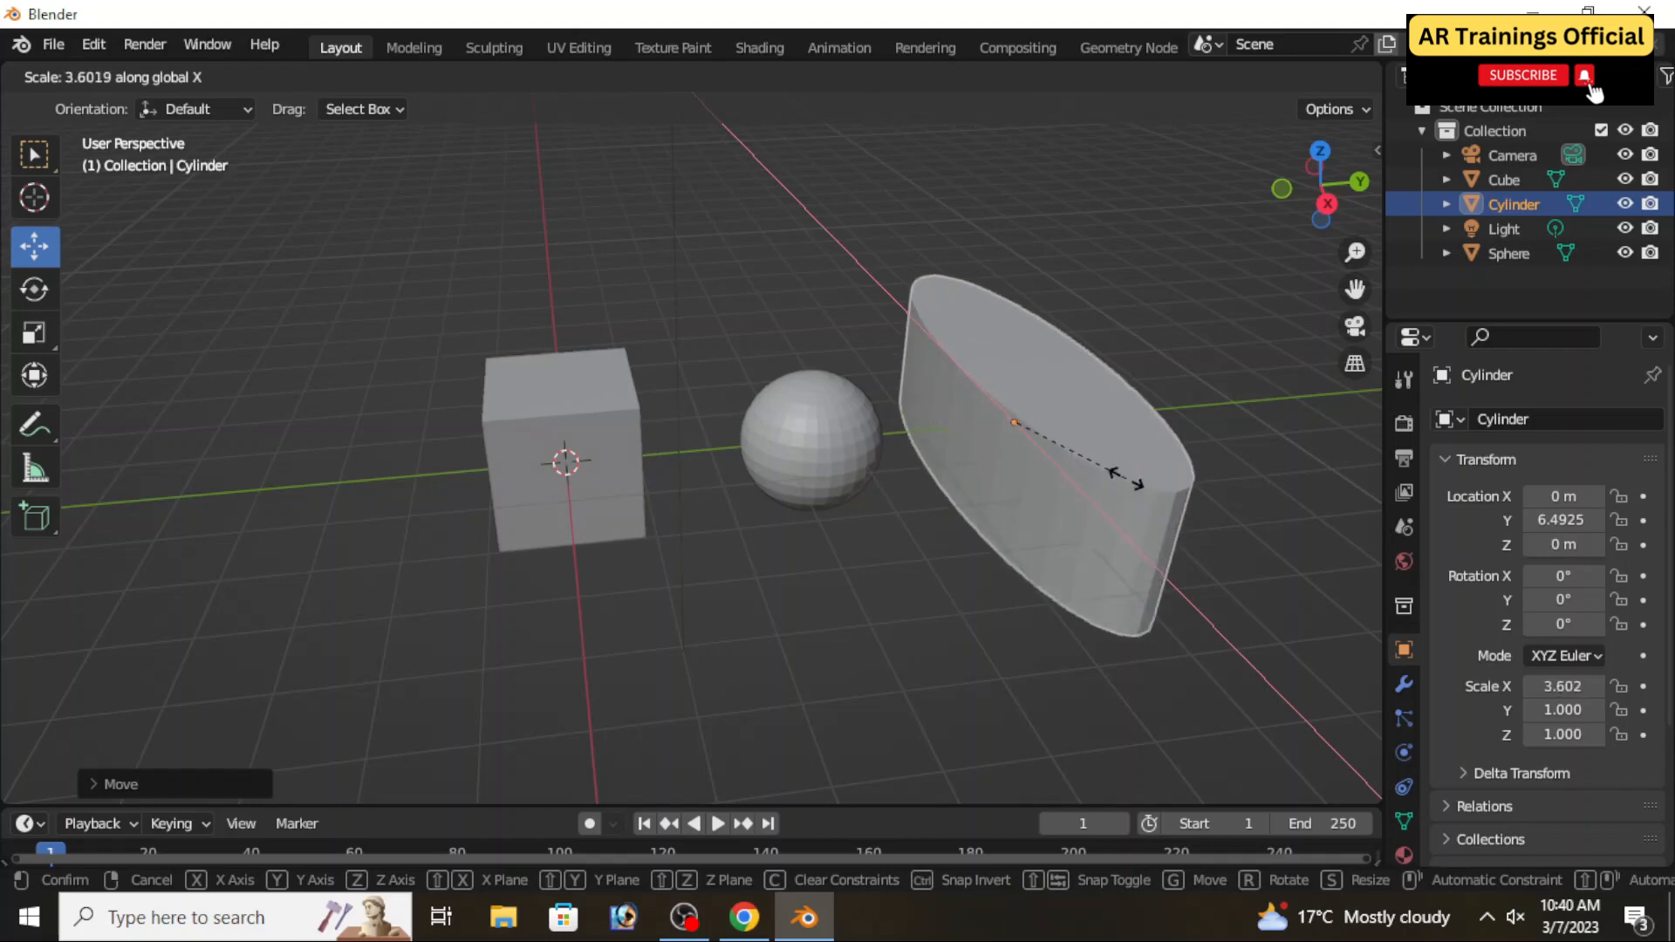
{"action": "right_click", "coordinate": [1087, 442]}
{"action": "key", "text": "s"}
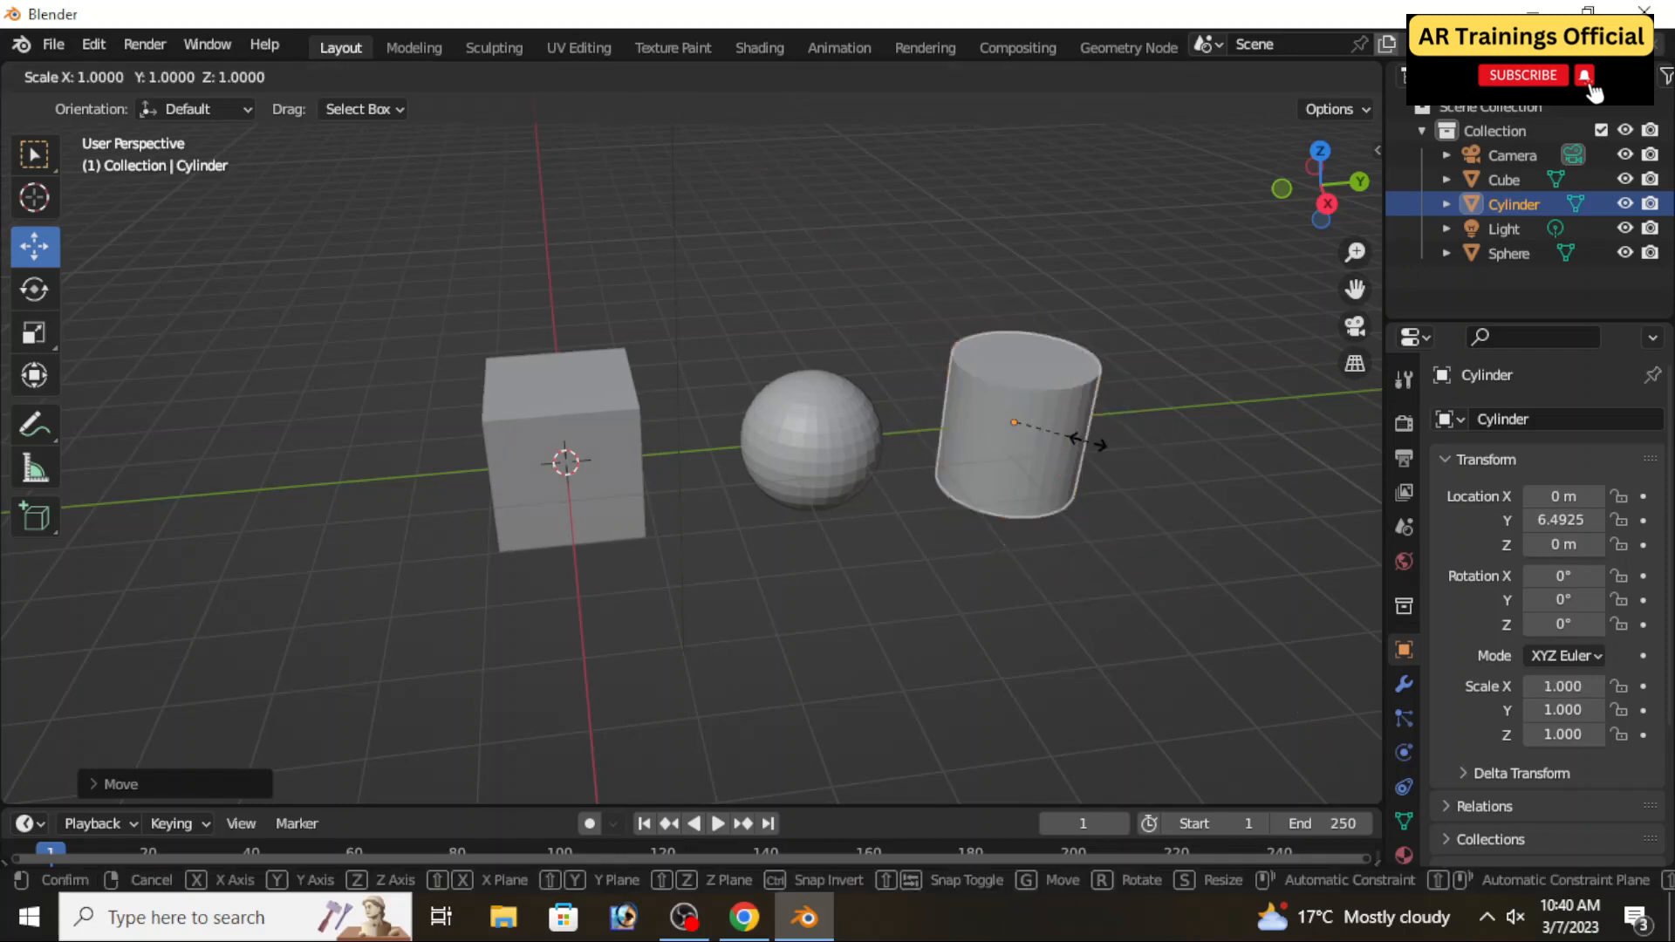
{"action": "key", "text": "y"}
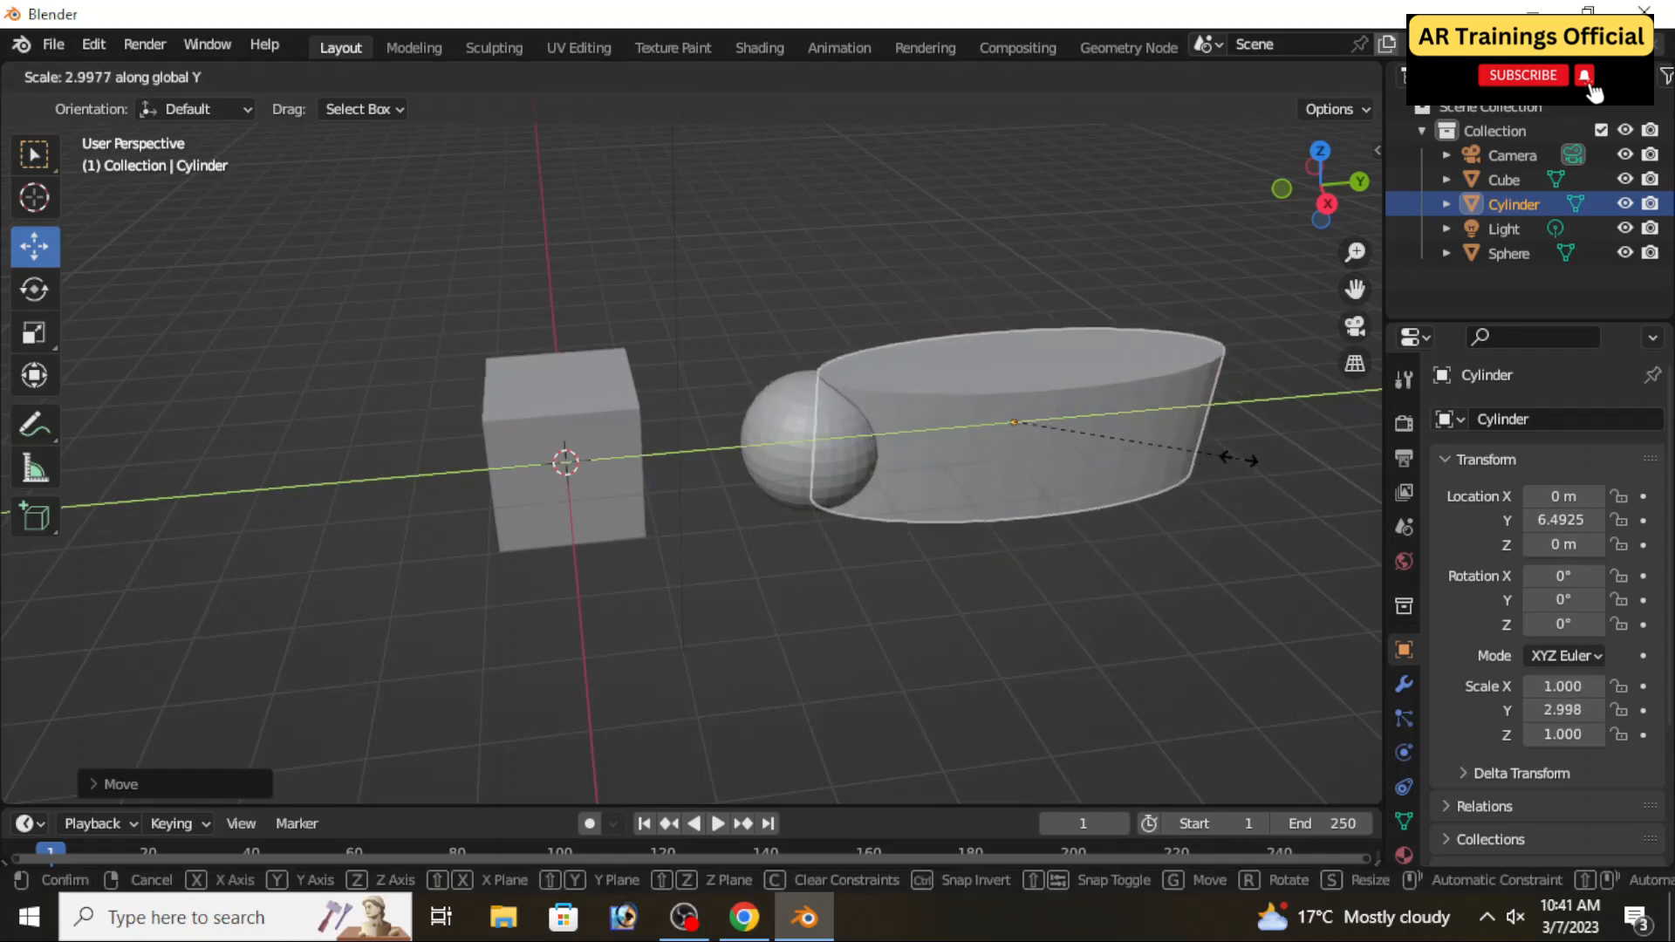
{"action": "right_click", "coordinate": [1267, 461]}
{"action": "key", "text": "s"}
{"action": "key", "text": "z"}
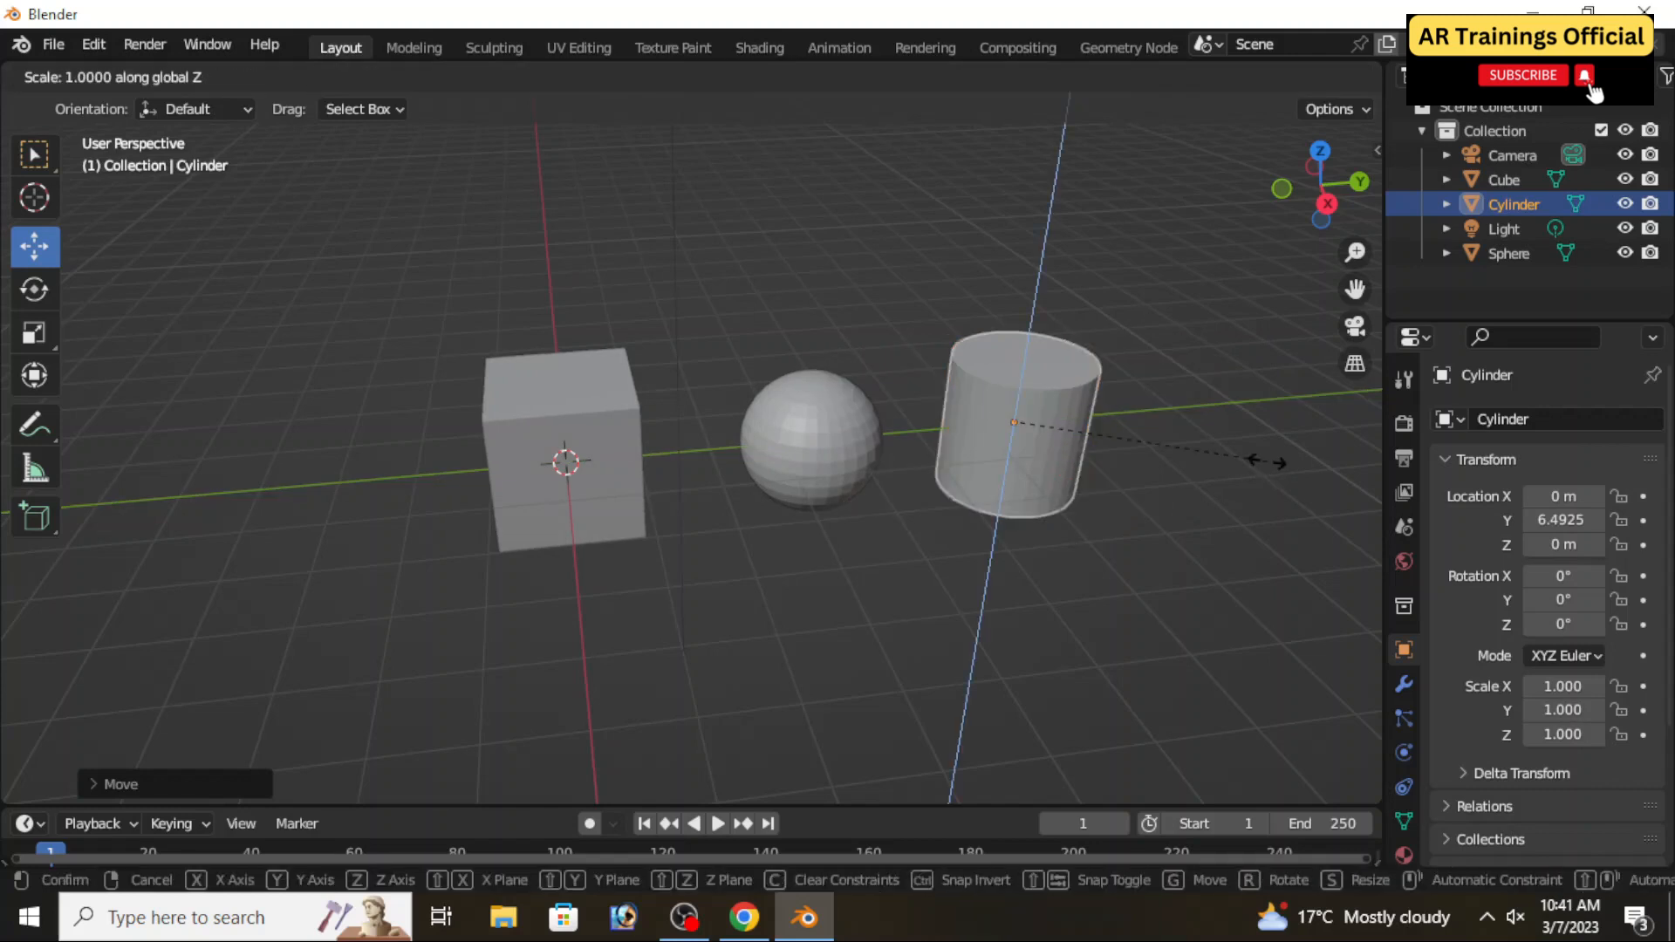
{"action": "right_click", "coordinate": [1099, 160]}
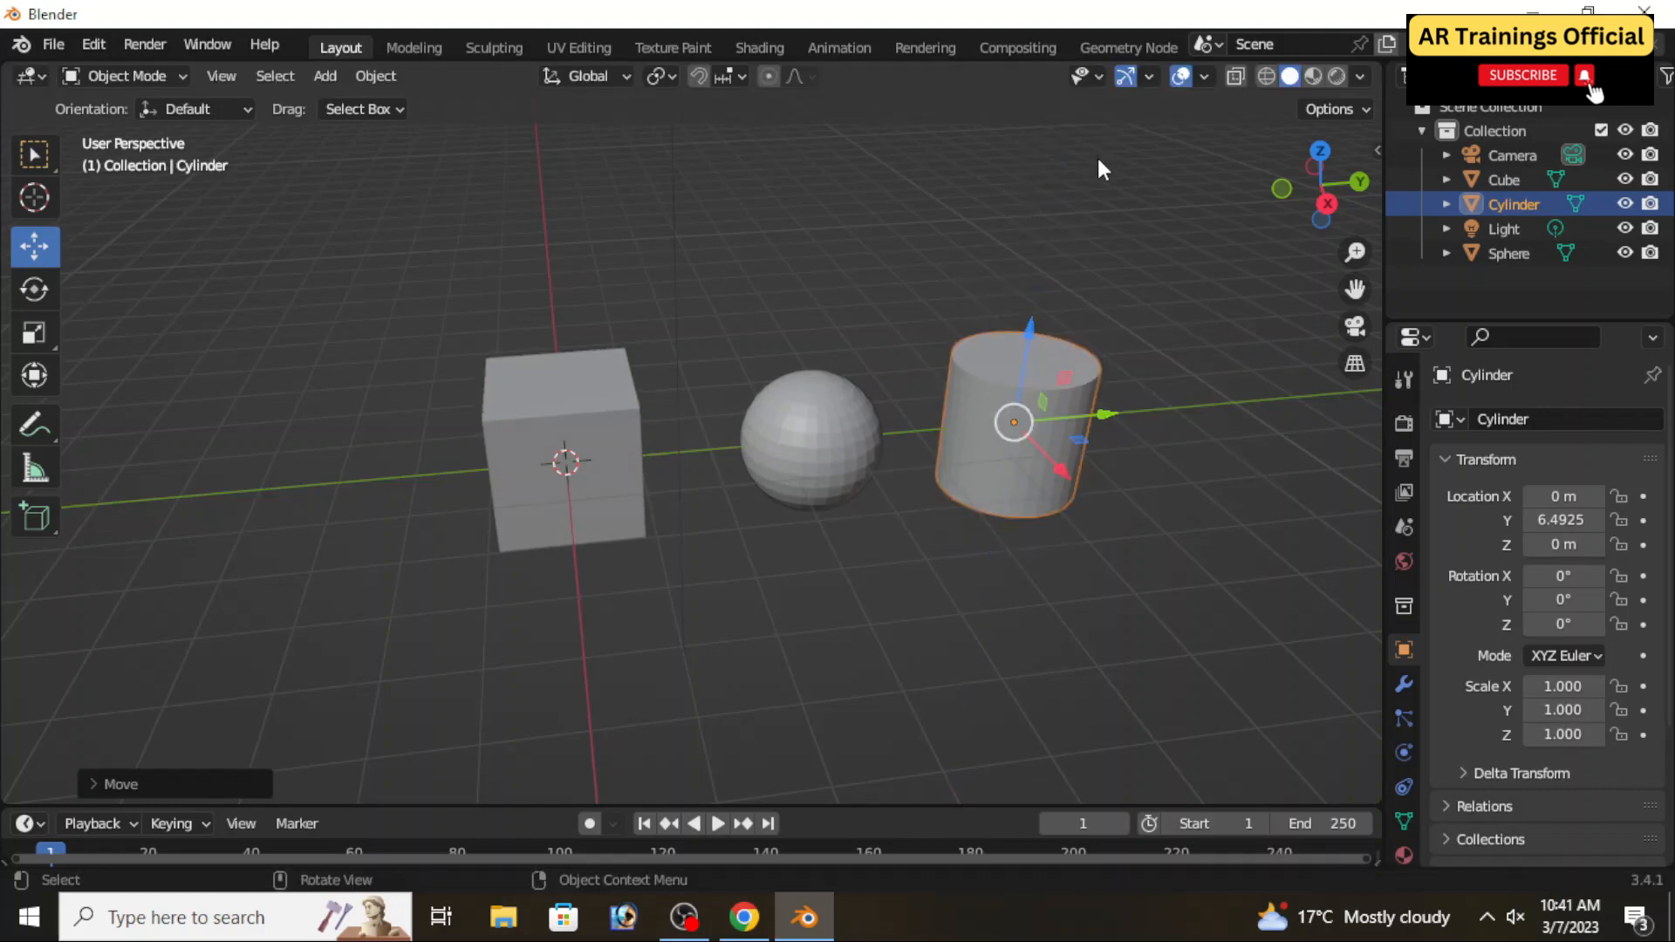
{"action": "key", "text": "s"}
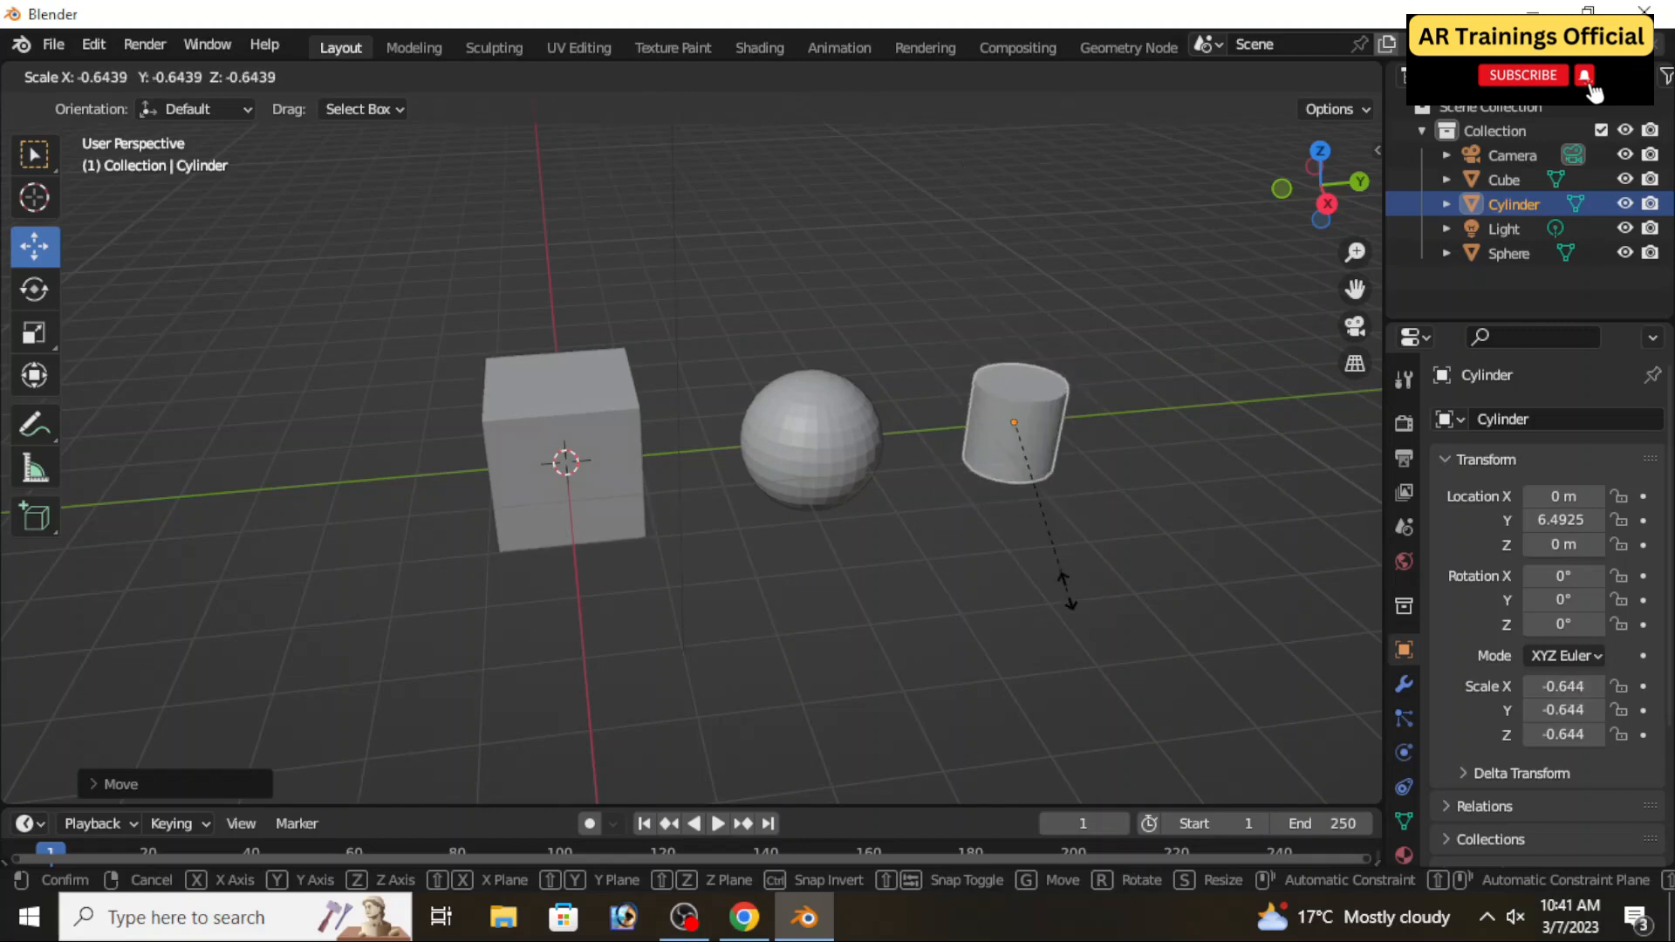
{"action": "right_click", "coordinate": [1011, 285]}
Step: Select the UV sphere and try rotating it around the global X and Y axes, cancelling each rotation
{"action": "left_click", "coordinate": [811, 427]}
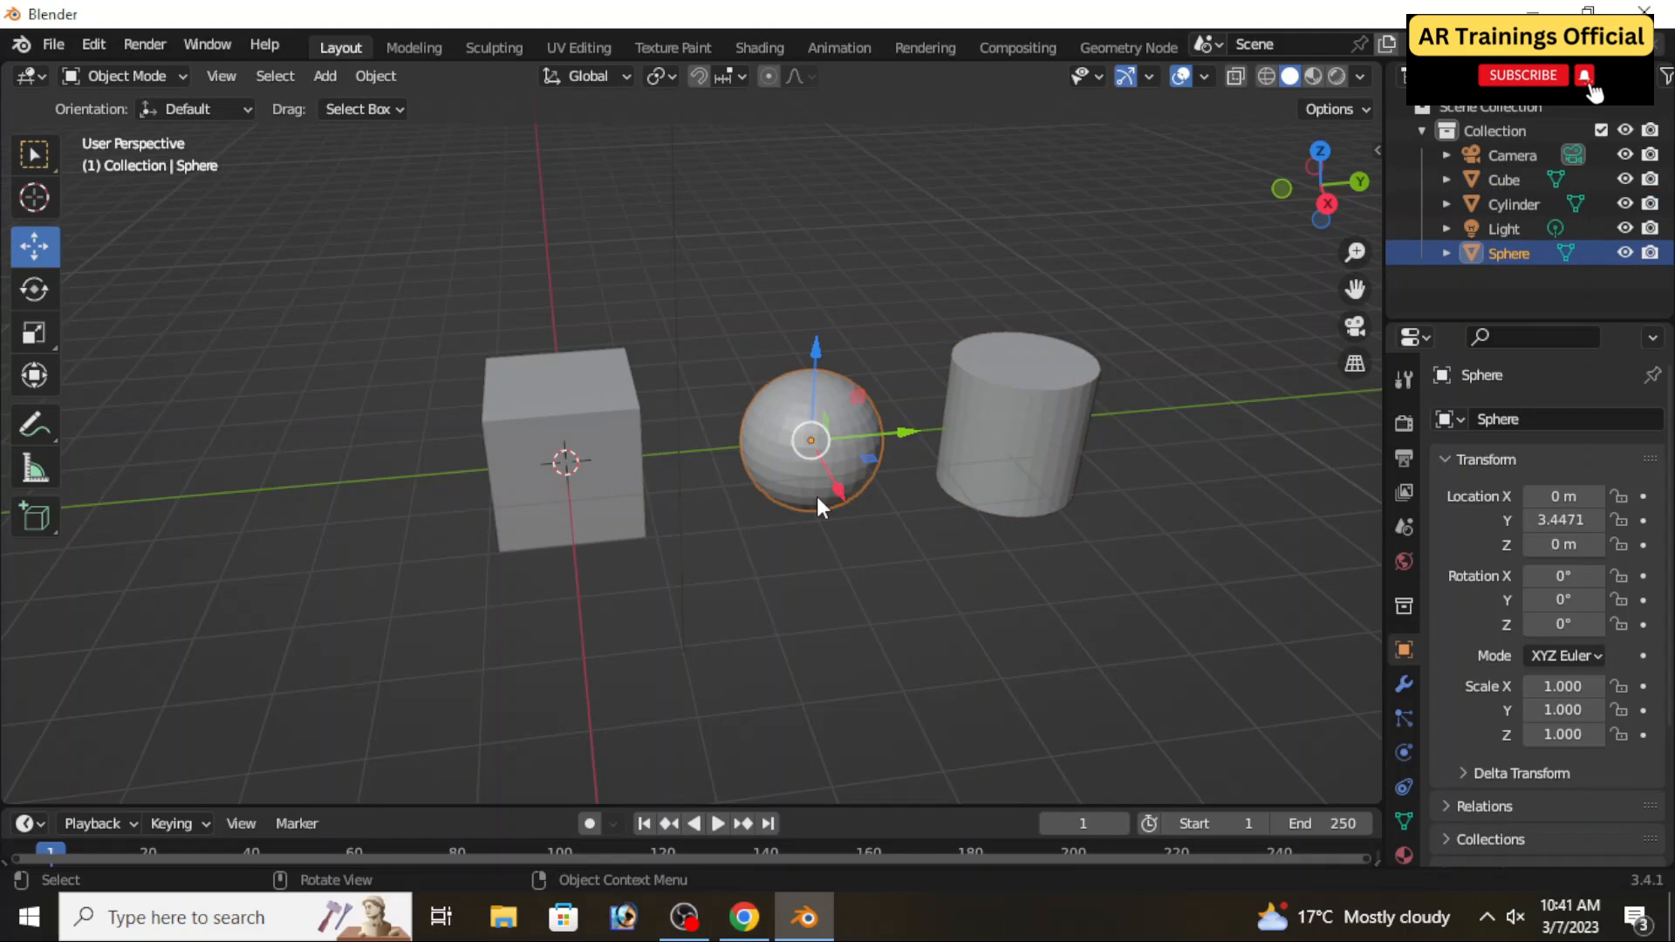
{"action": "key", "text": "r"}
{"action": "key", "text": "x"}
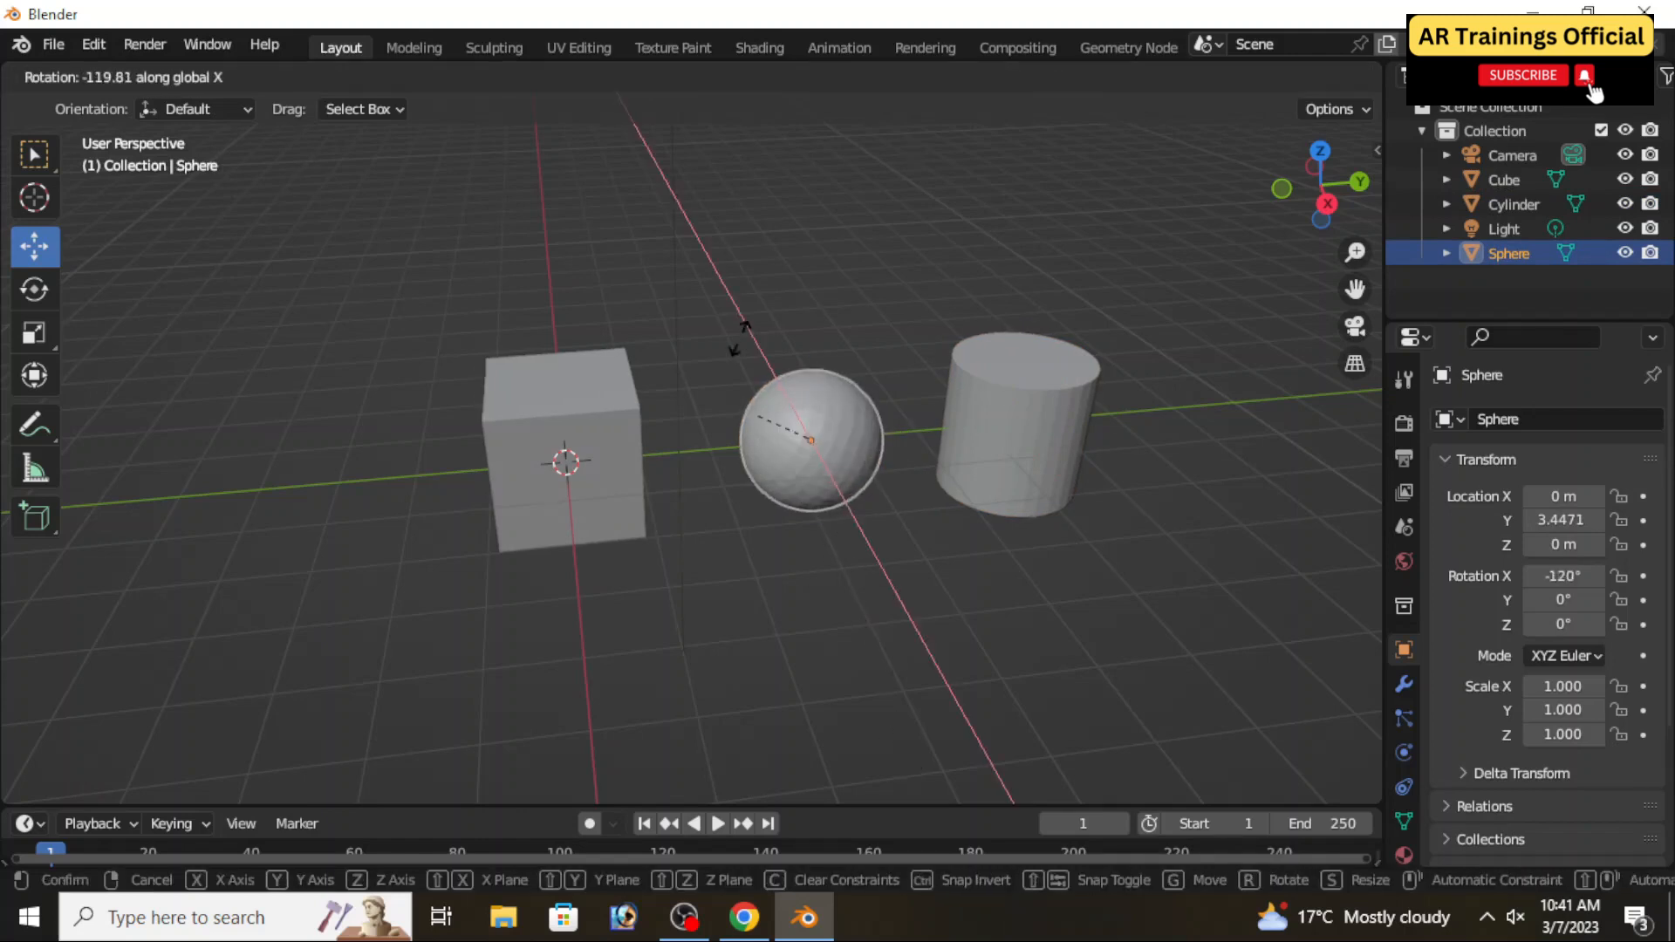
{"action": "key", "text": "Escape"}
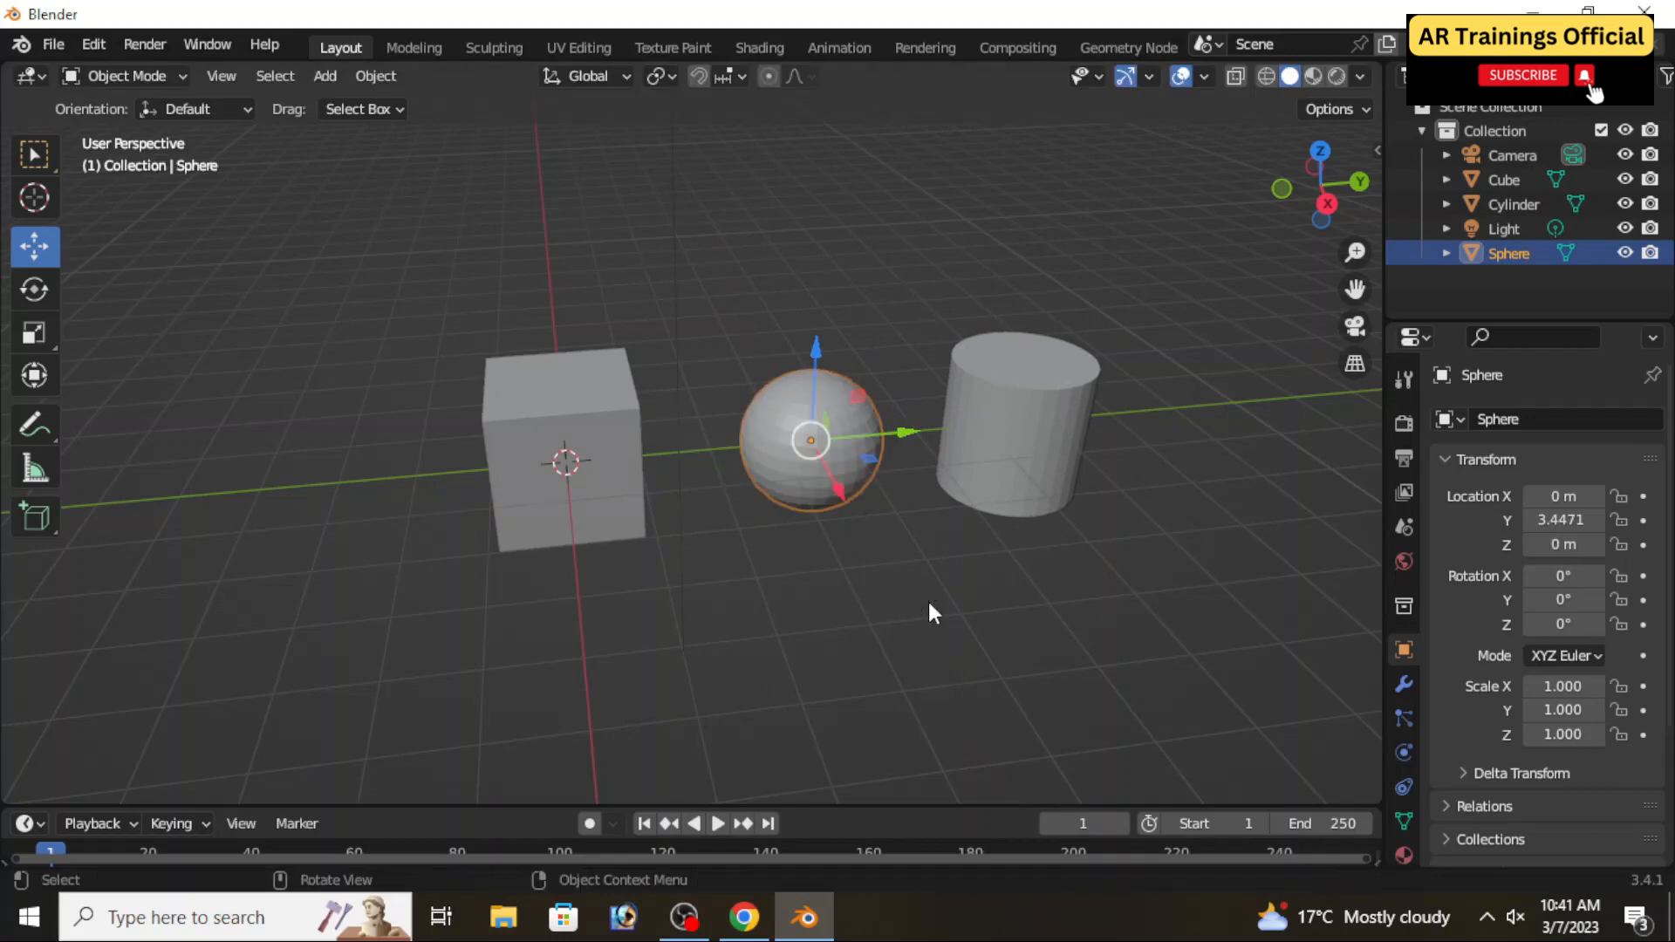
{"action": "key", "text": "r"}
{"action": "key", "text": "y"}
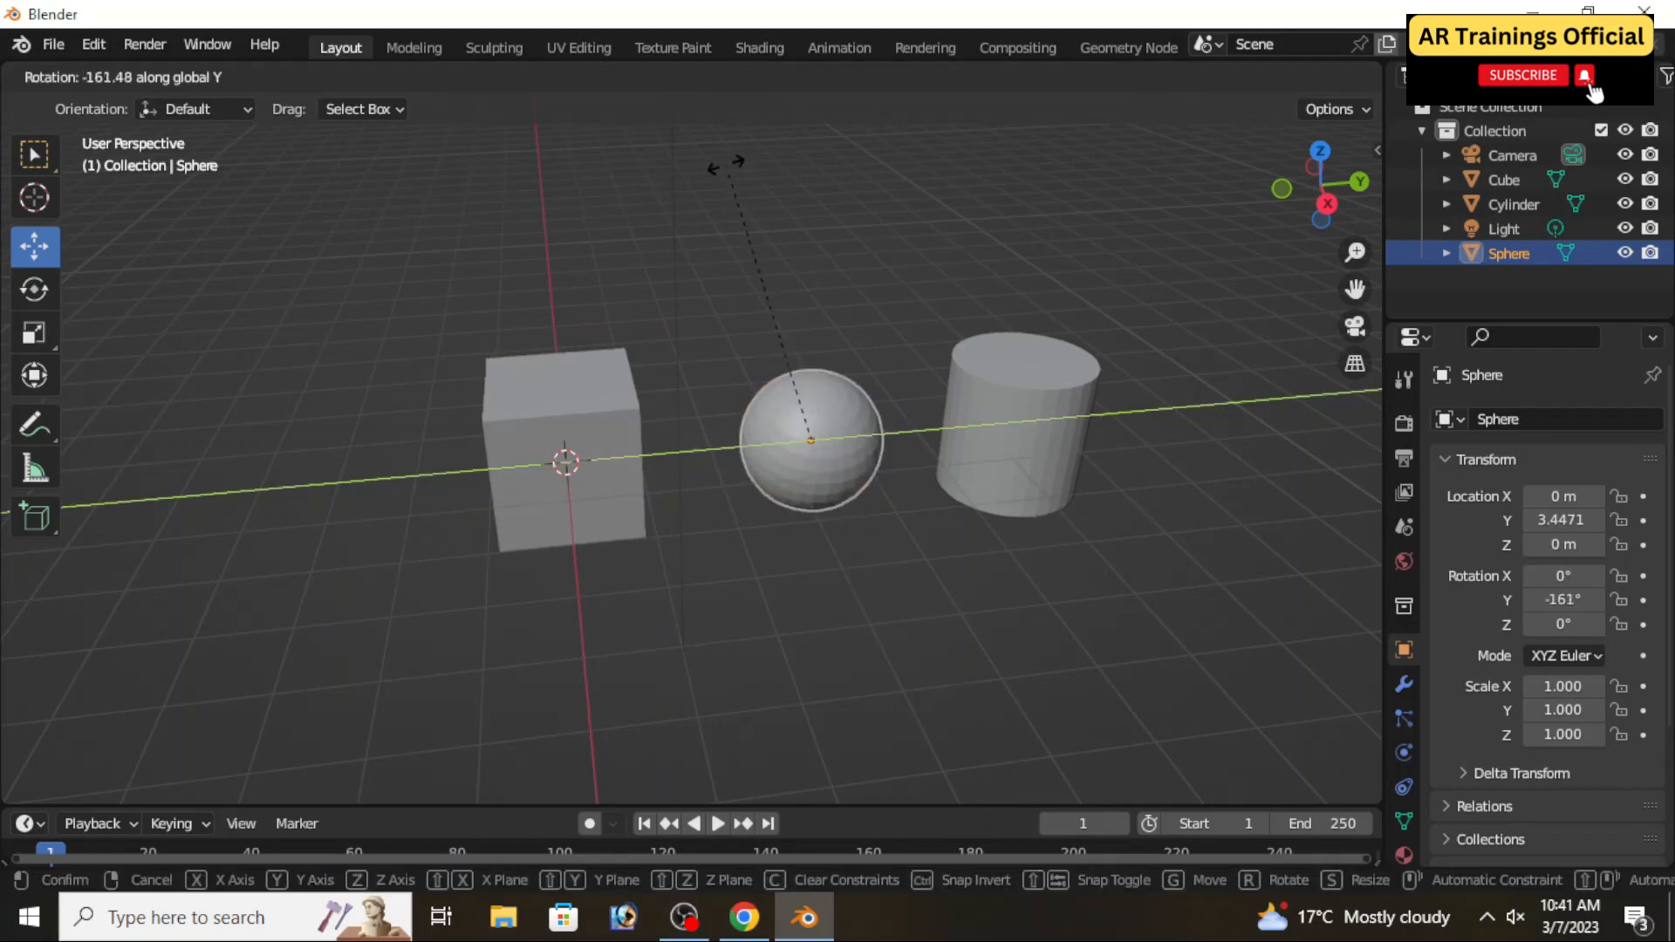
{"action": "key", "text": "Escape"}
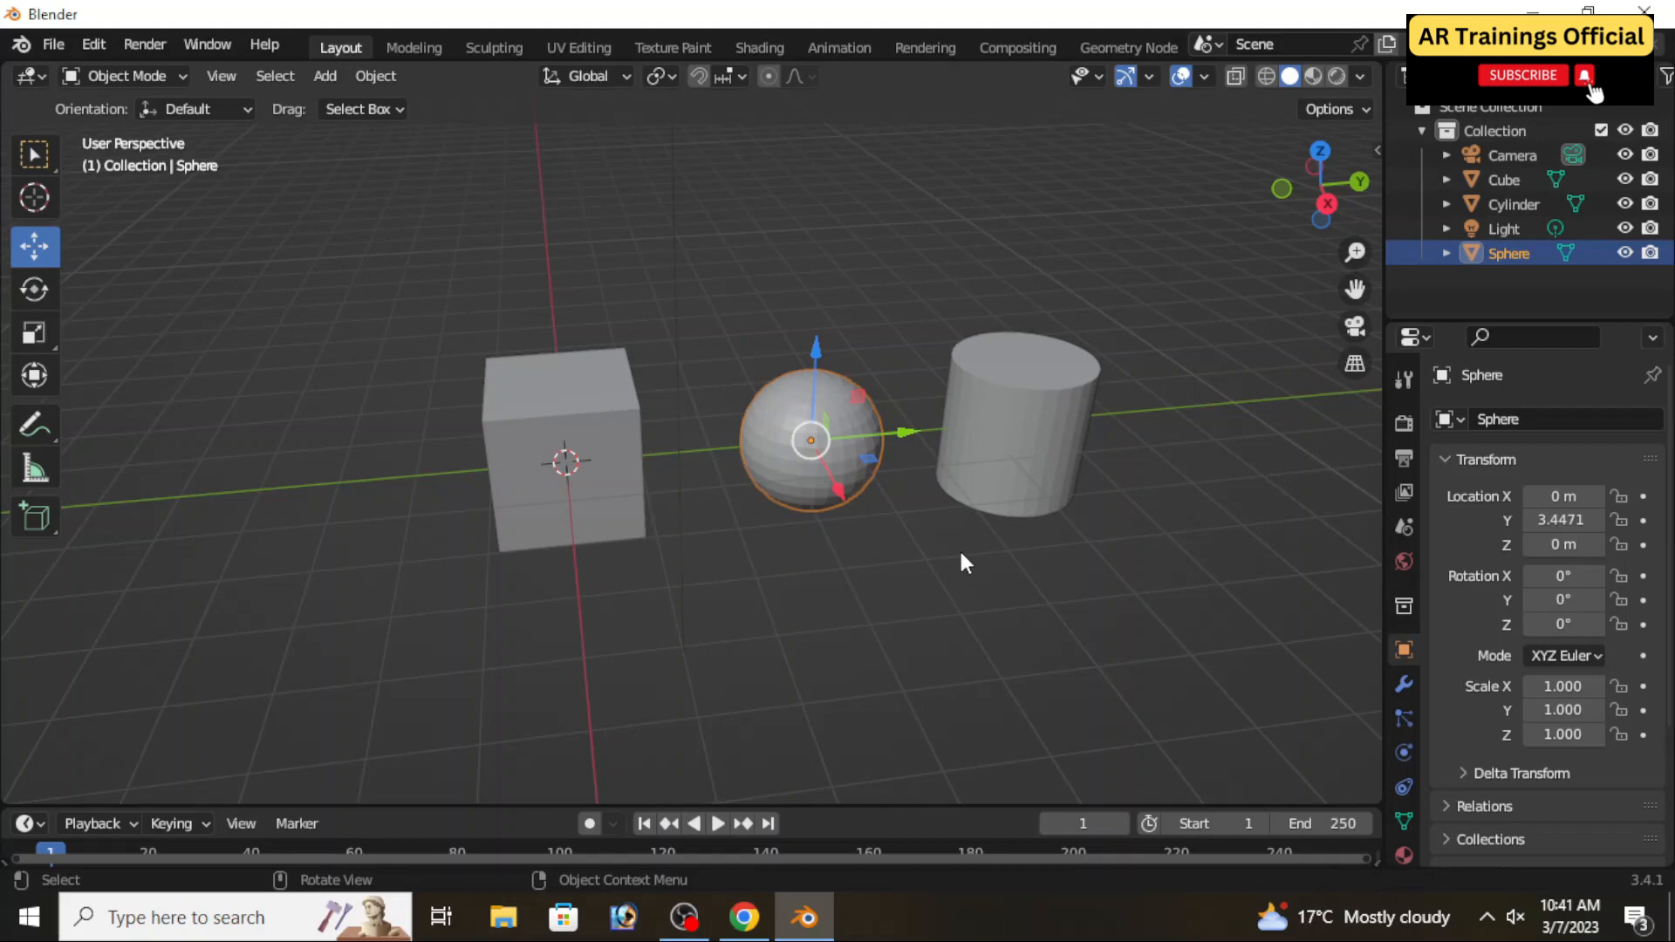
Step: Try moving the UV sphere upward along the global Z axis, cancelling the move
{"action": "key", "text": "g"}
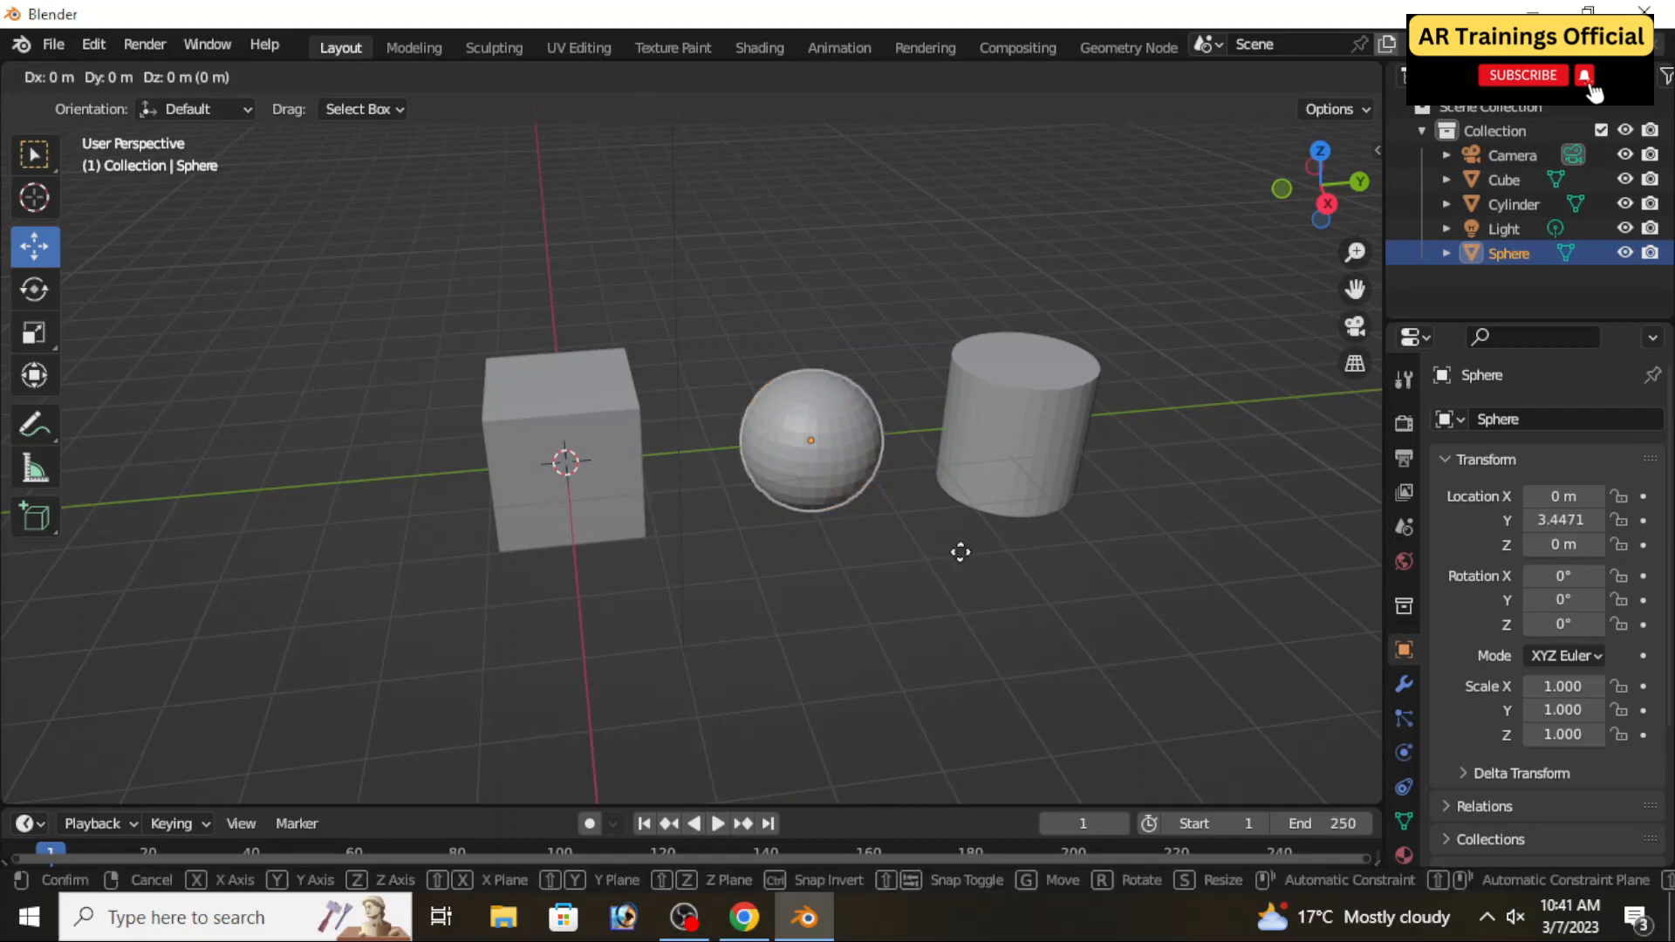
{"action": "key", "text": "z"}
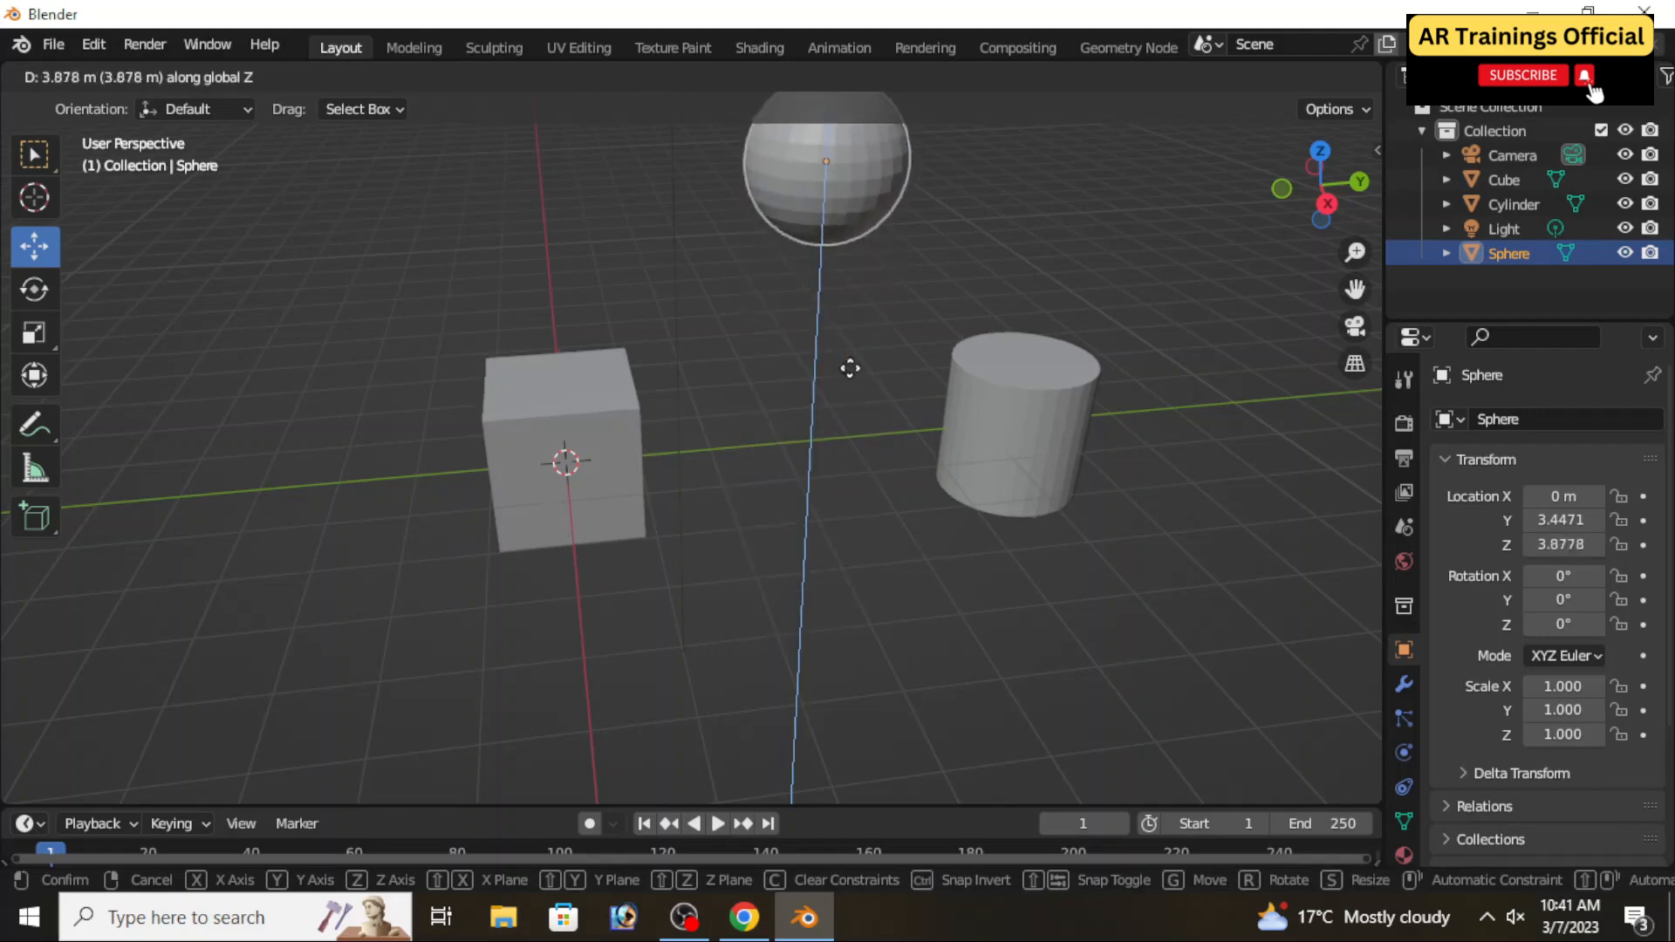
{"action": "right_click", "coordinate": [855, 469]}
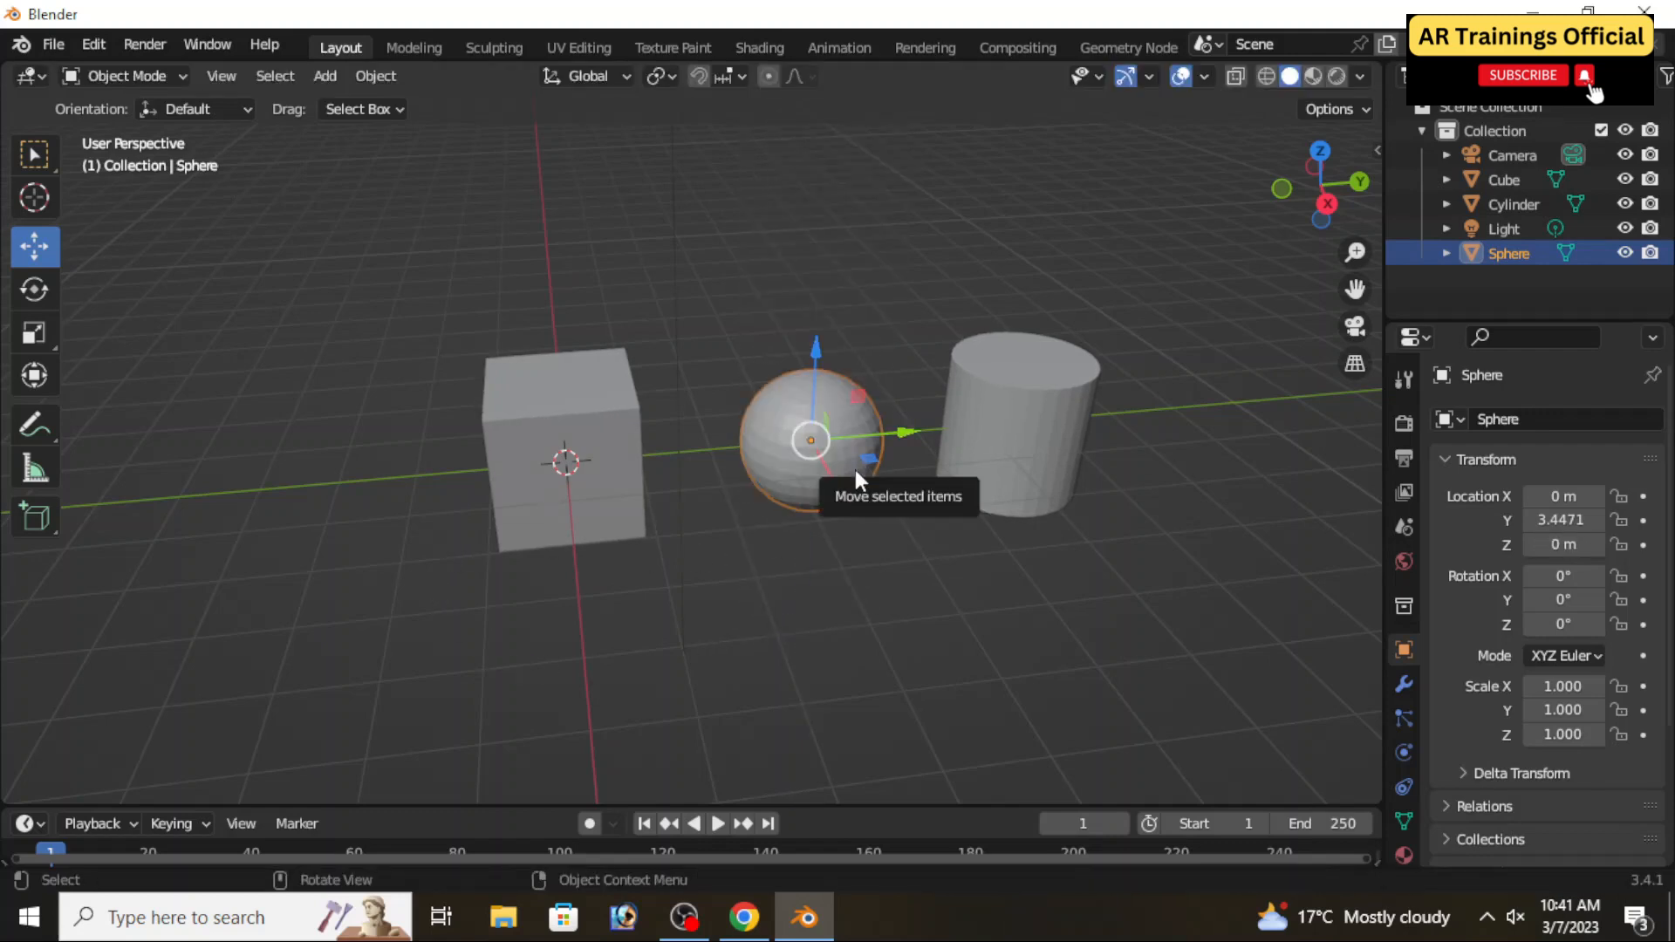
Step: Move the UV sphere along the global Y axis to about Y 3.65 m, between the cube and the cylinder
{"action": "key", "text": "g"}
{"action": "key", "text": "y"}
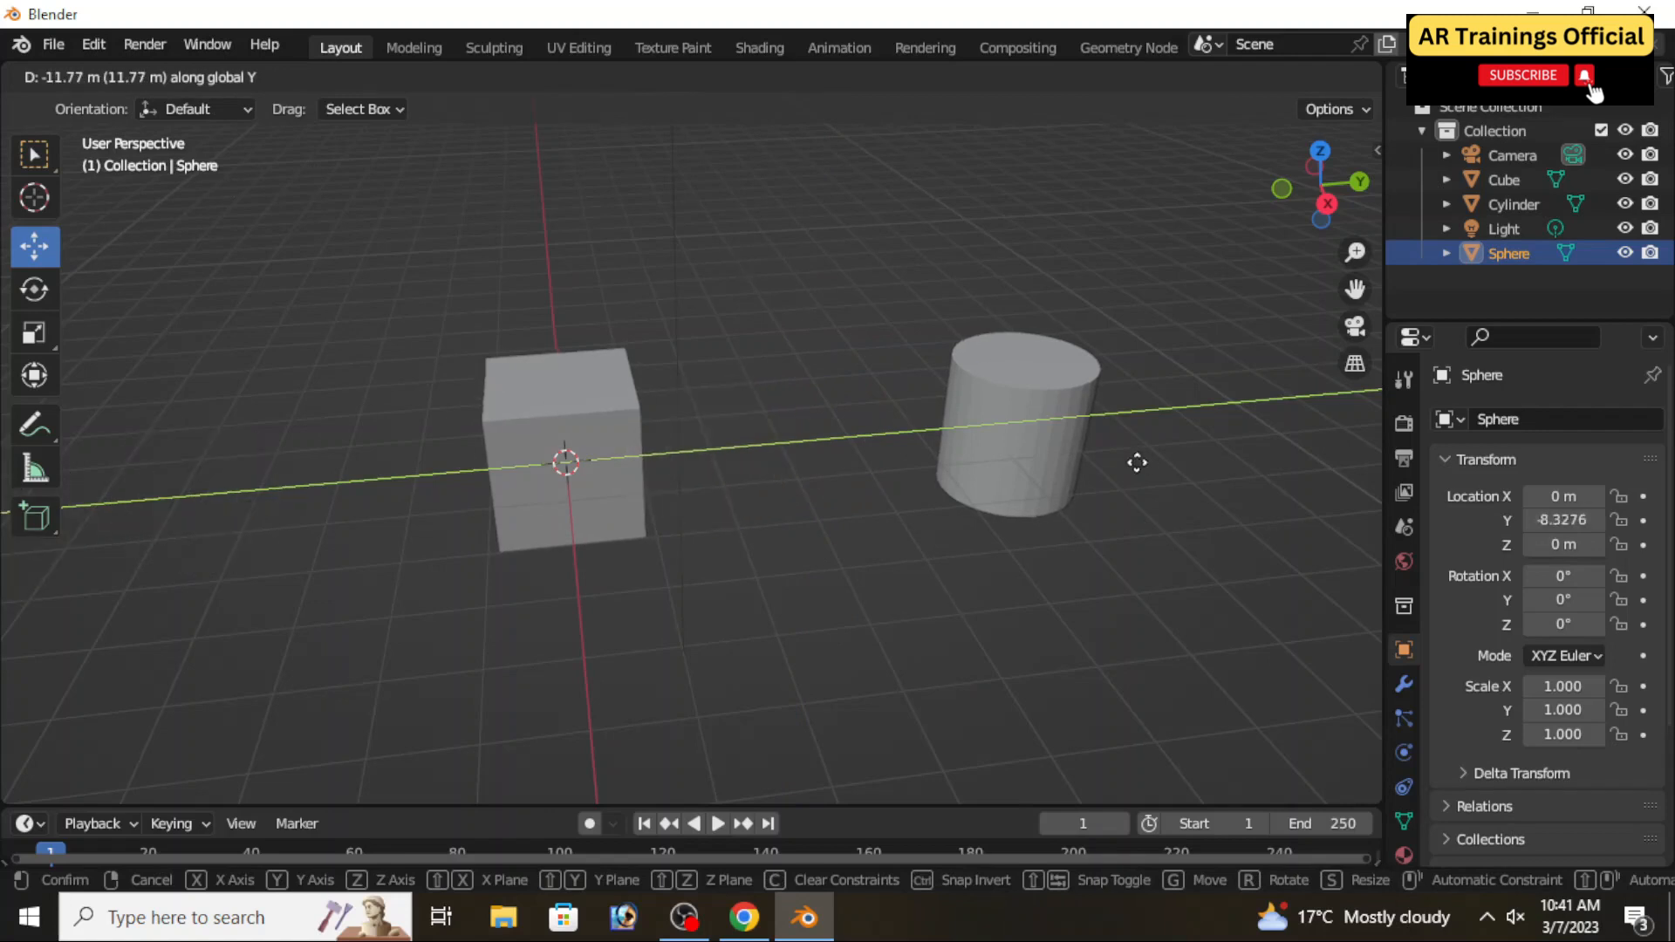
{"action": "left_click", "coordinate": [873, 496]}
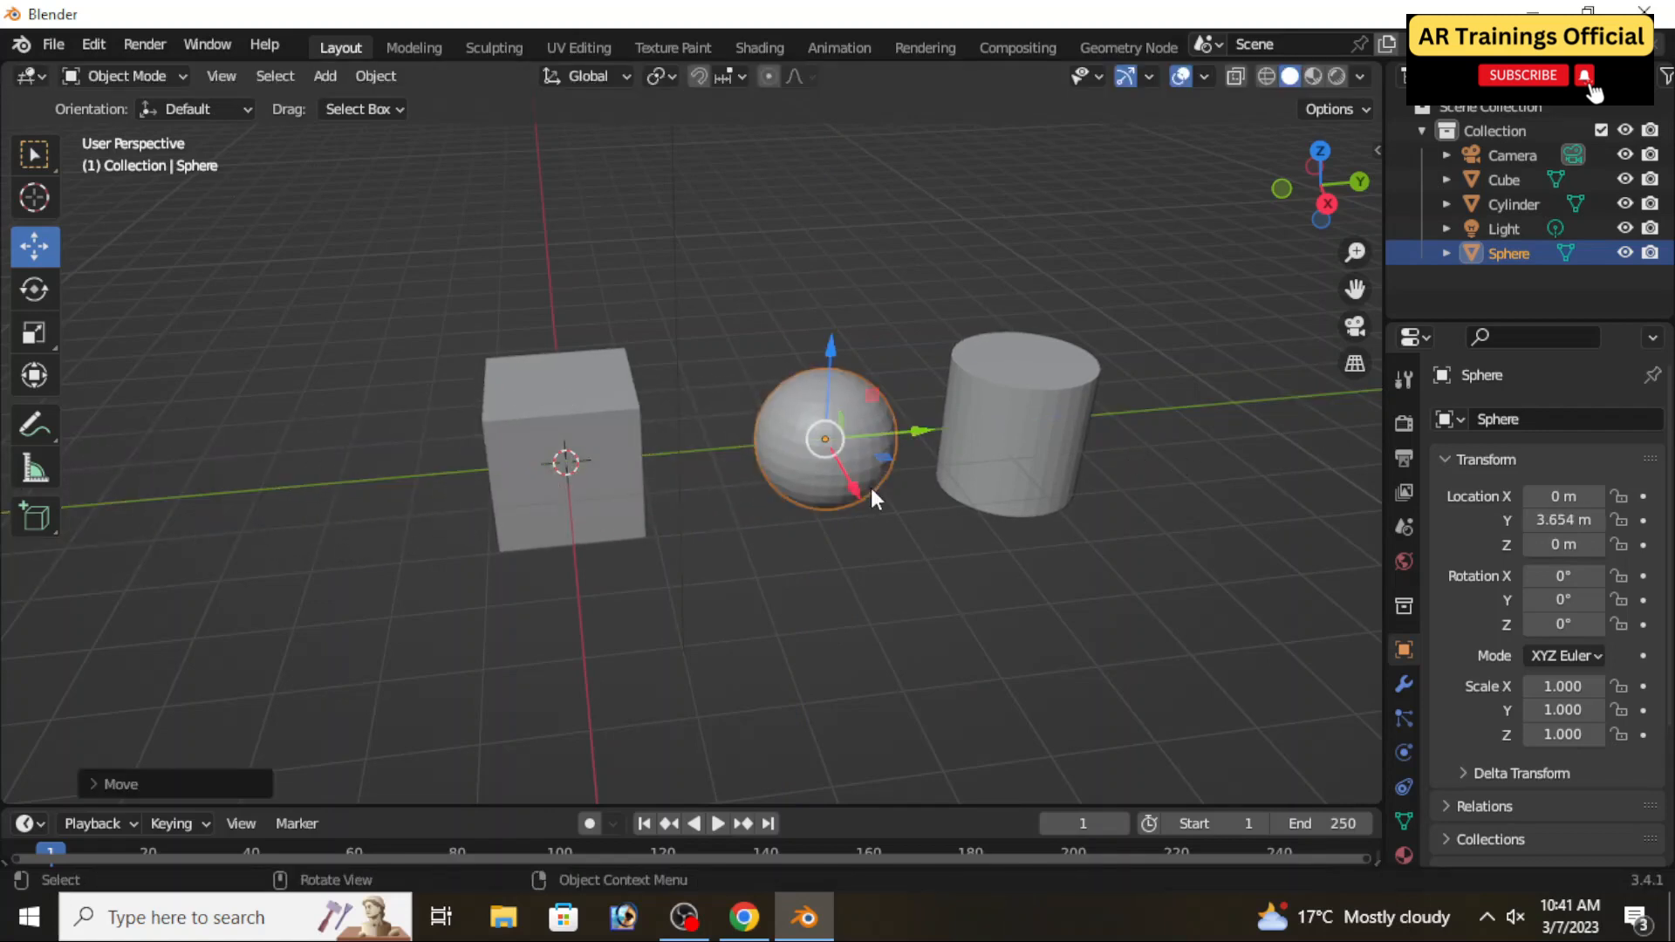
Step: Try moving the UV sphere along the global X axis, cancelling the move
{"action": "key", "text": "g"}
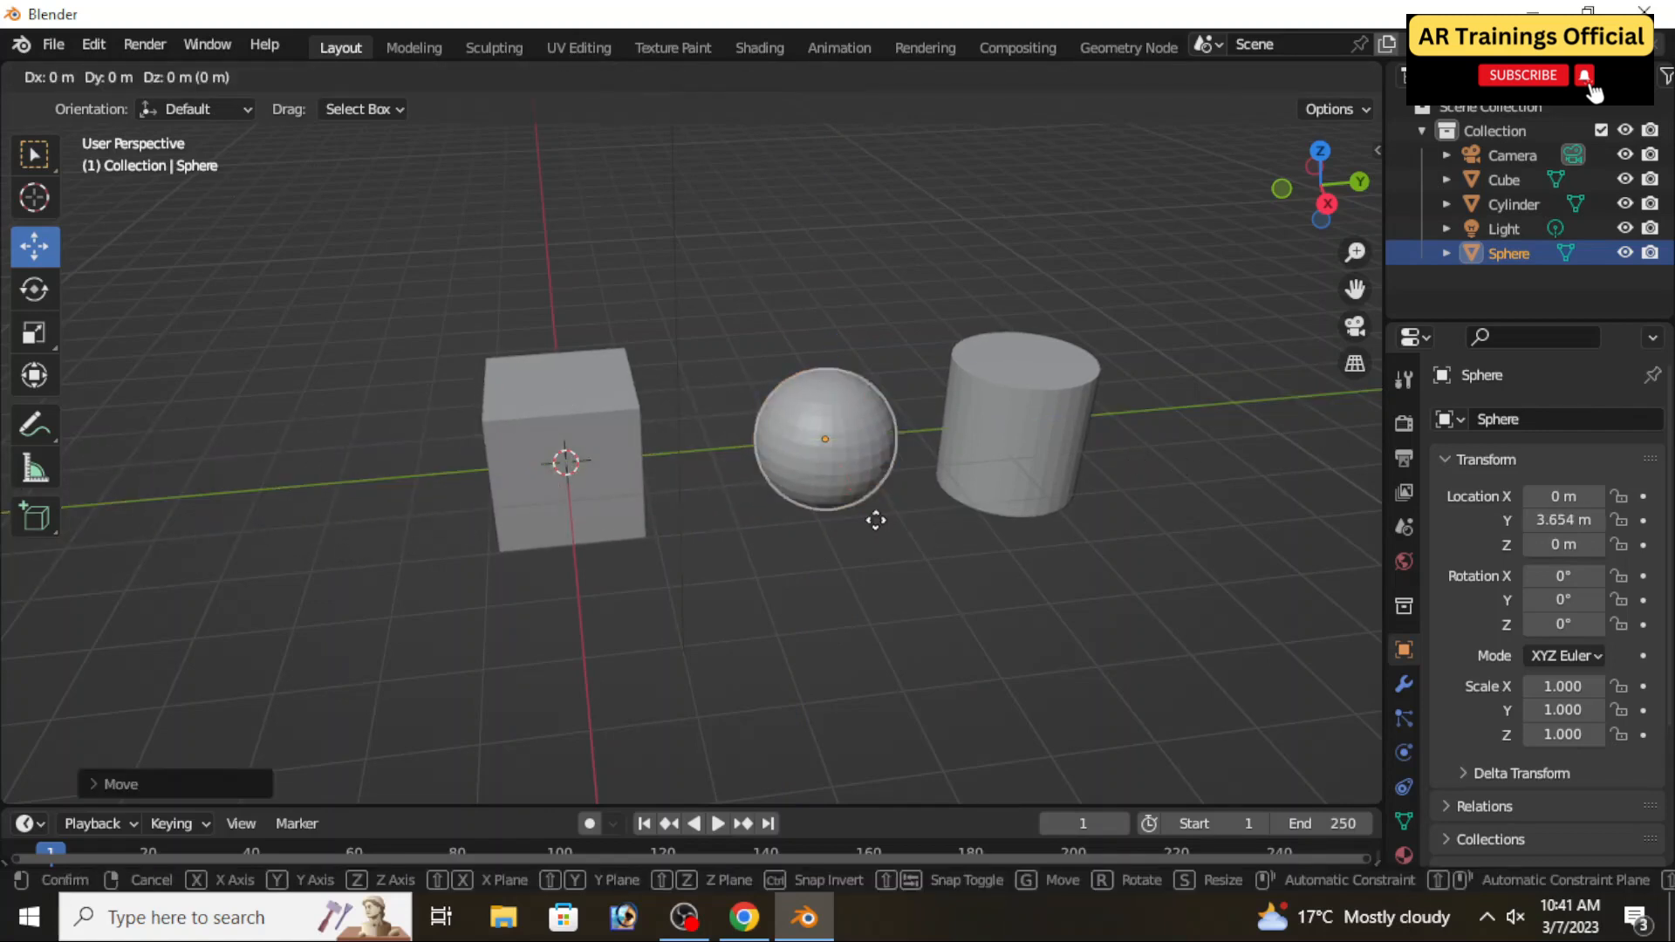
{"action": "key", "text": "x"}
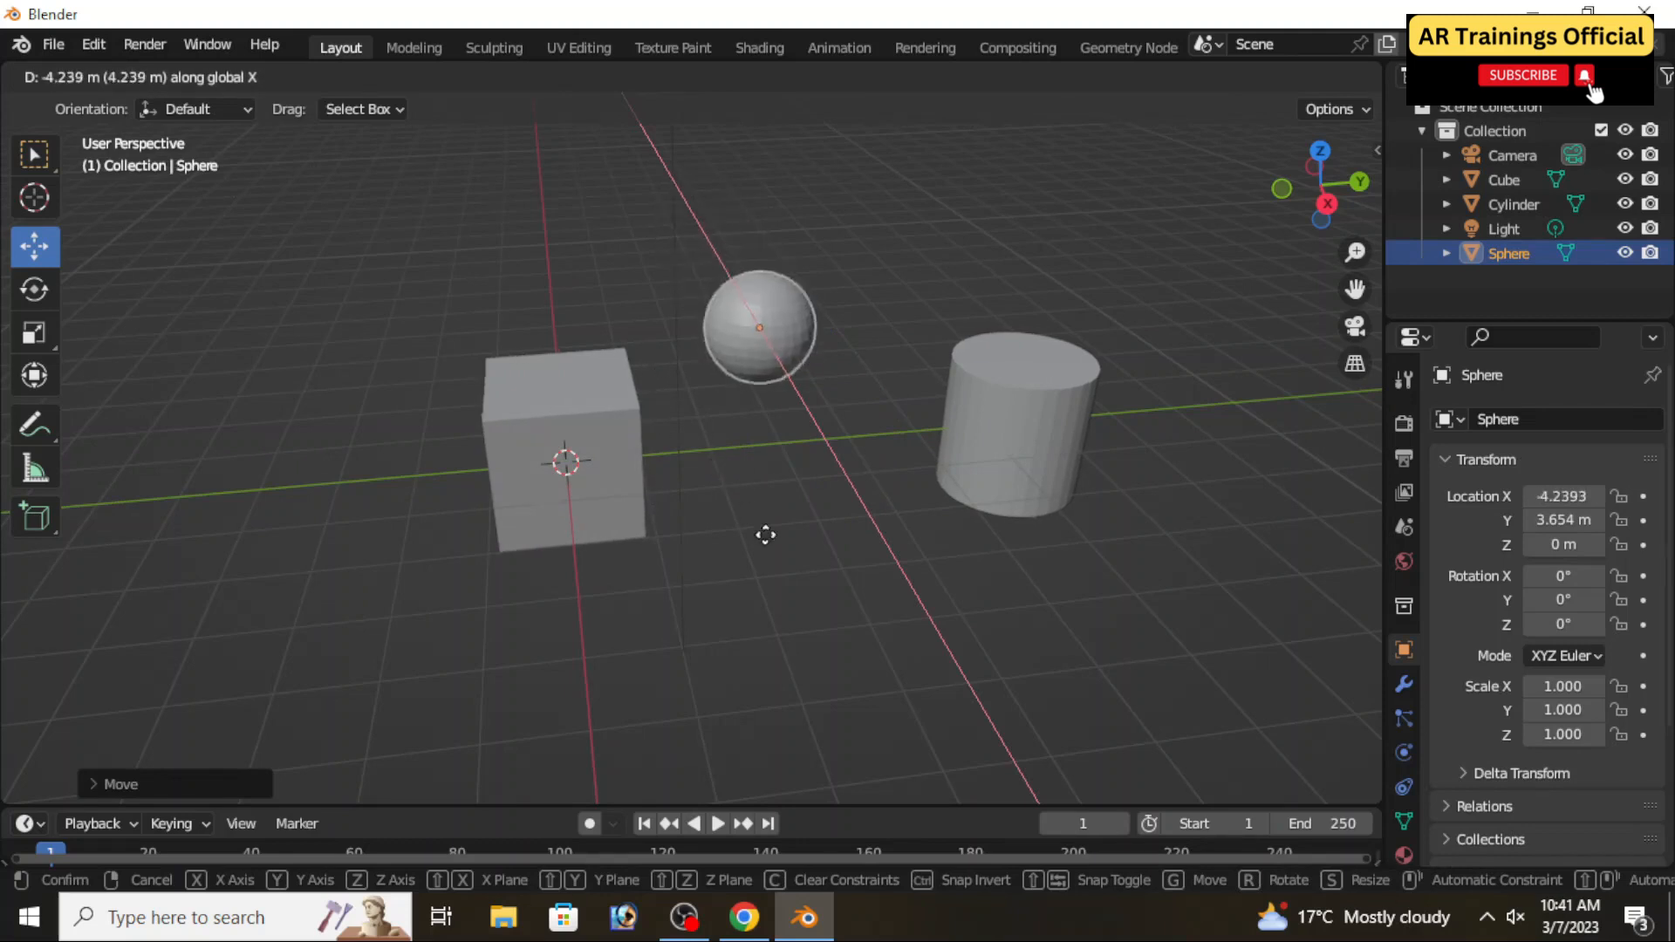
{"action": "key", "text": "Escape"}
Step: Add a cone mesh at the world origin
{"action": "scroll", "coordinate": [1070, 609], "scroll_direction": "down", "scroll_amount": 2}
{"action": "scroll", "coordinate": [1037, 618], "scroll_direction": "up", "scroll_amount": 1}
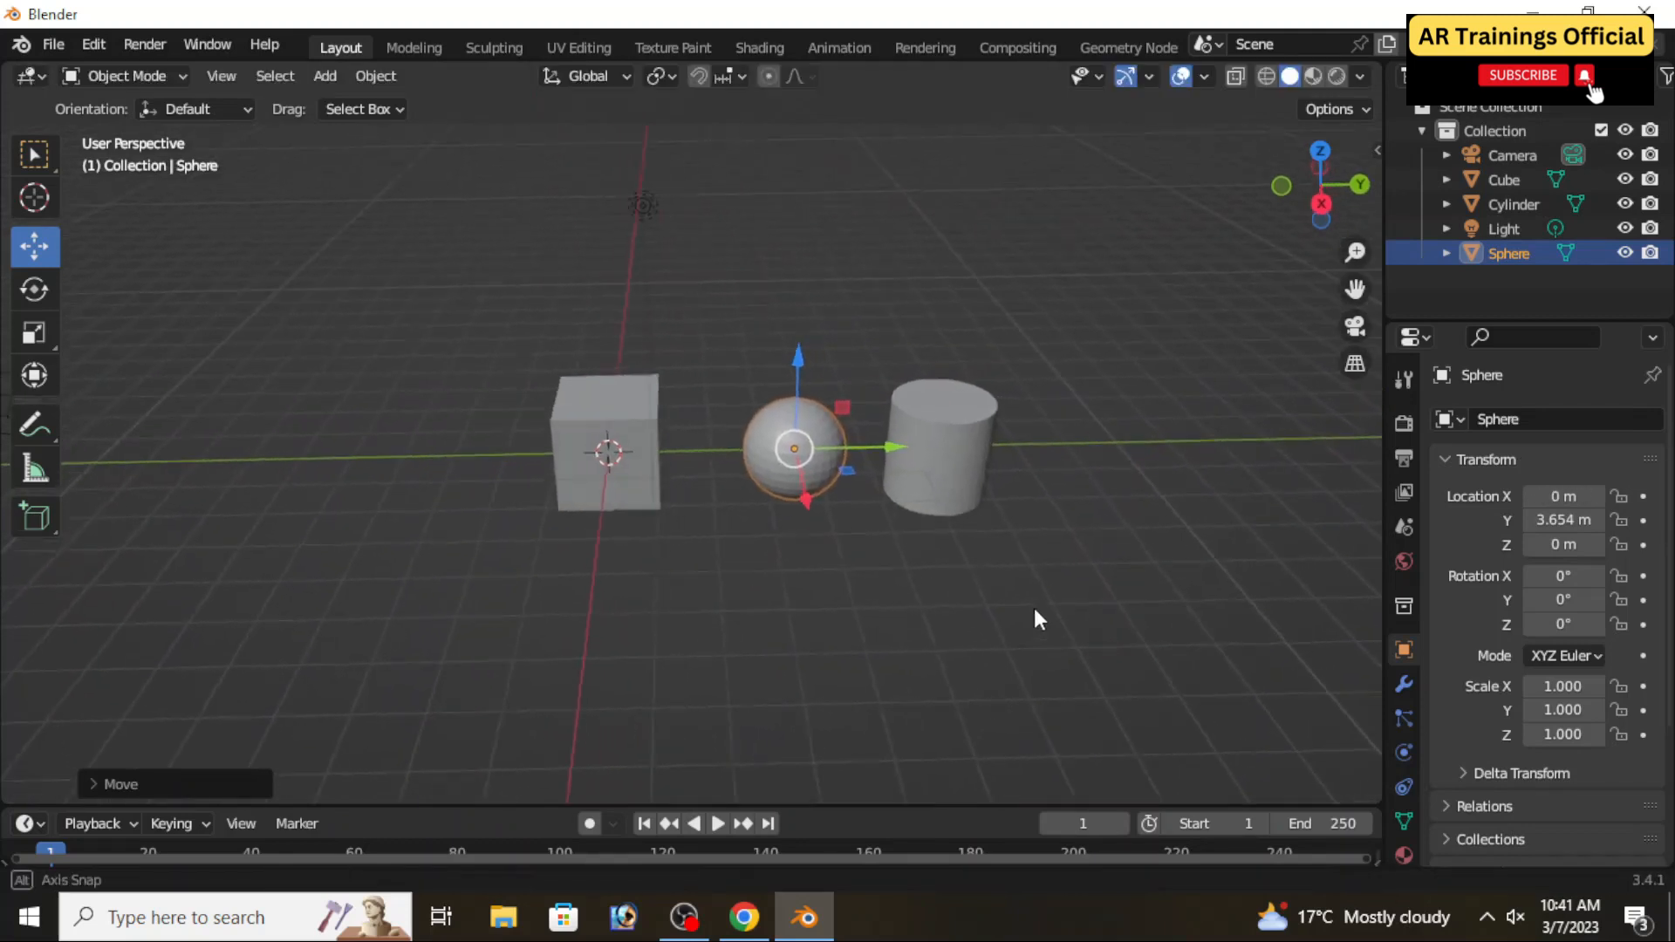
{"action": "middle_click_drag", "start_coordinate": [1034, 609], "coordinate": [829, 509]}
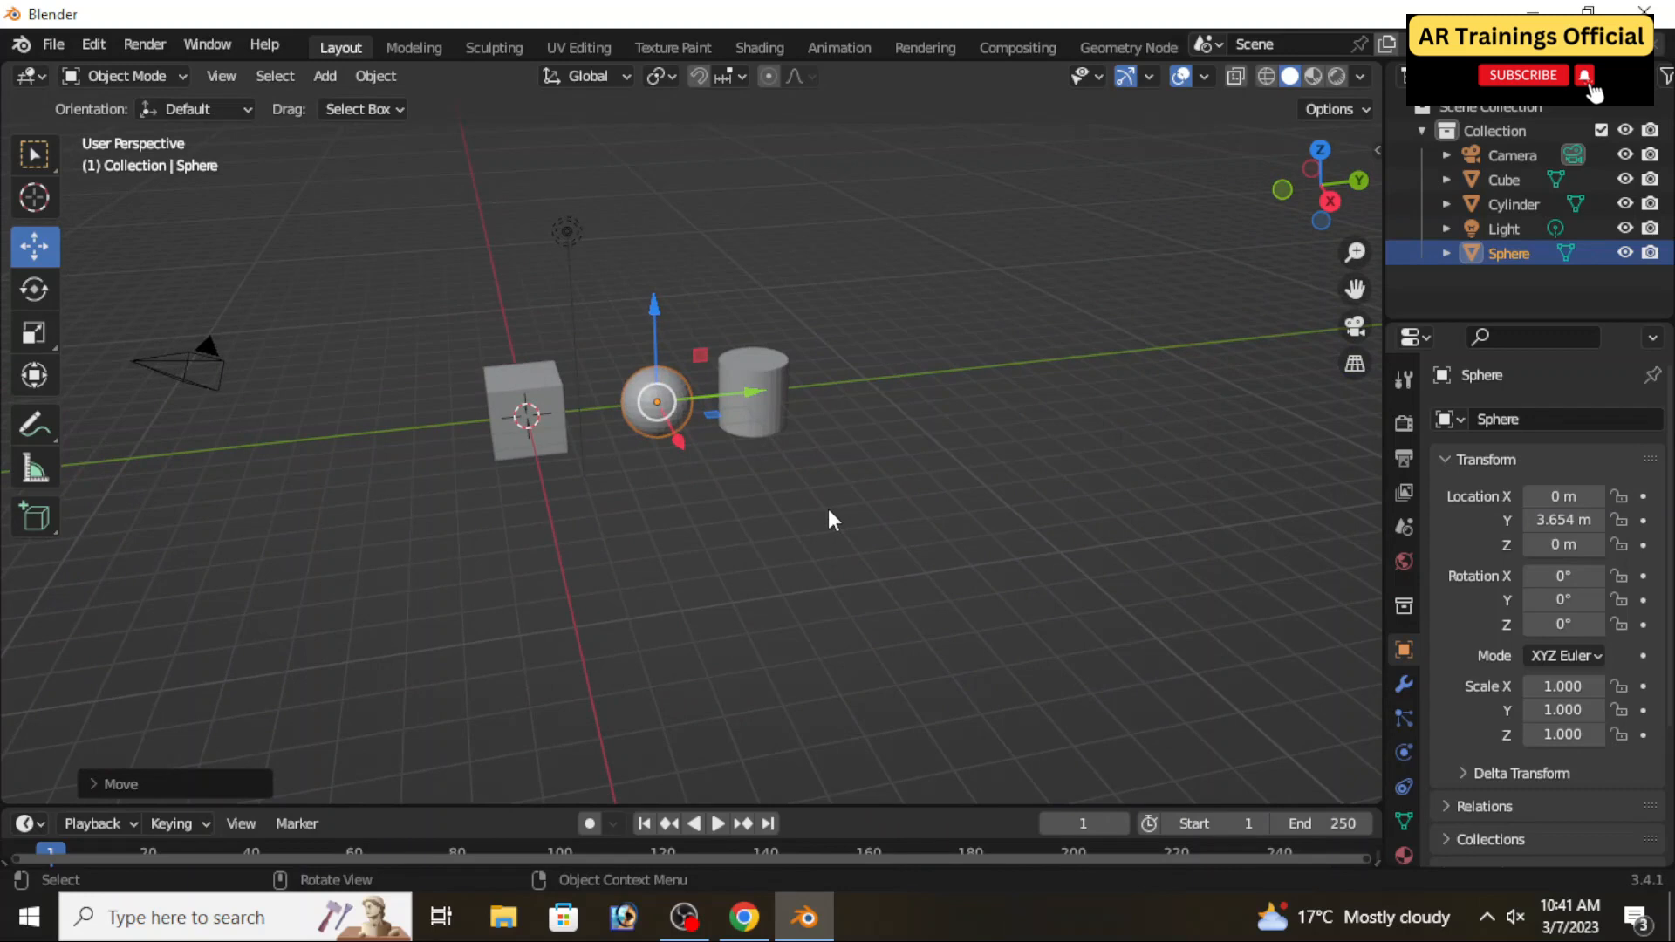
{"action": "key", "text": "shift+a"}
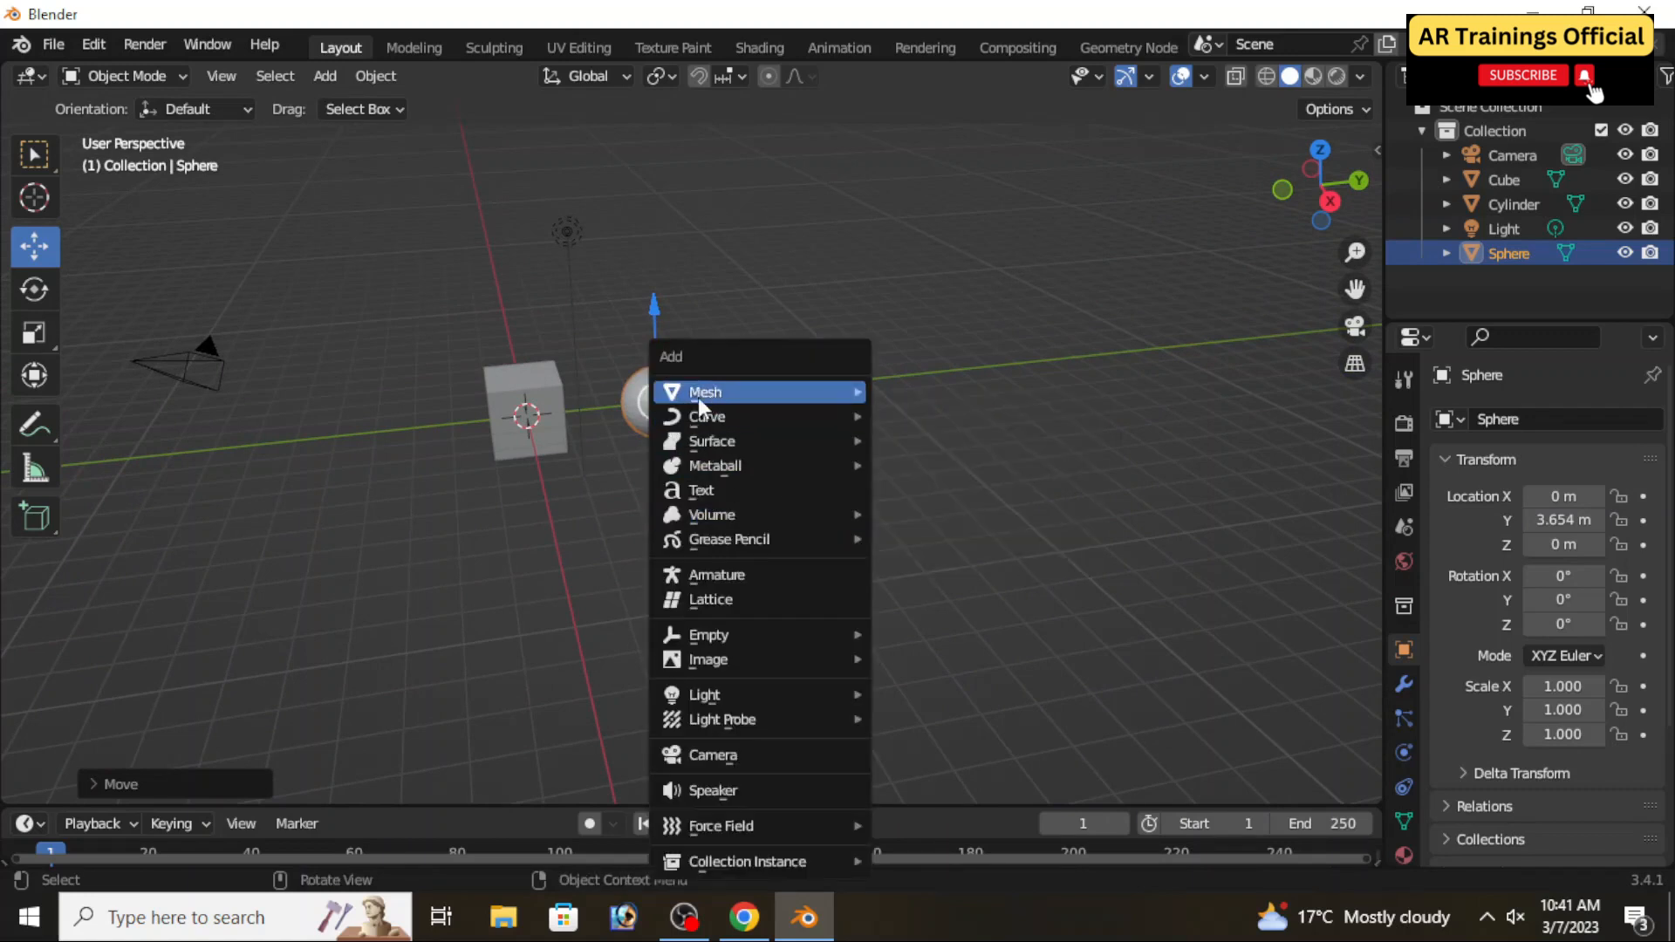
{"action": "mouse_move", "coordinate": [714, 395]}
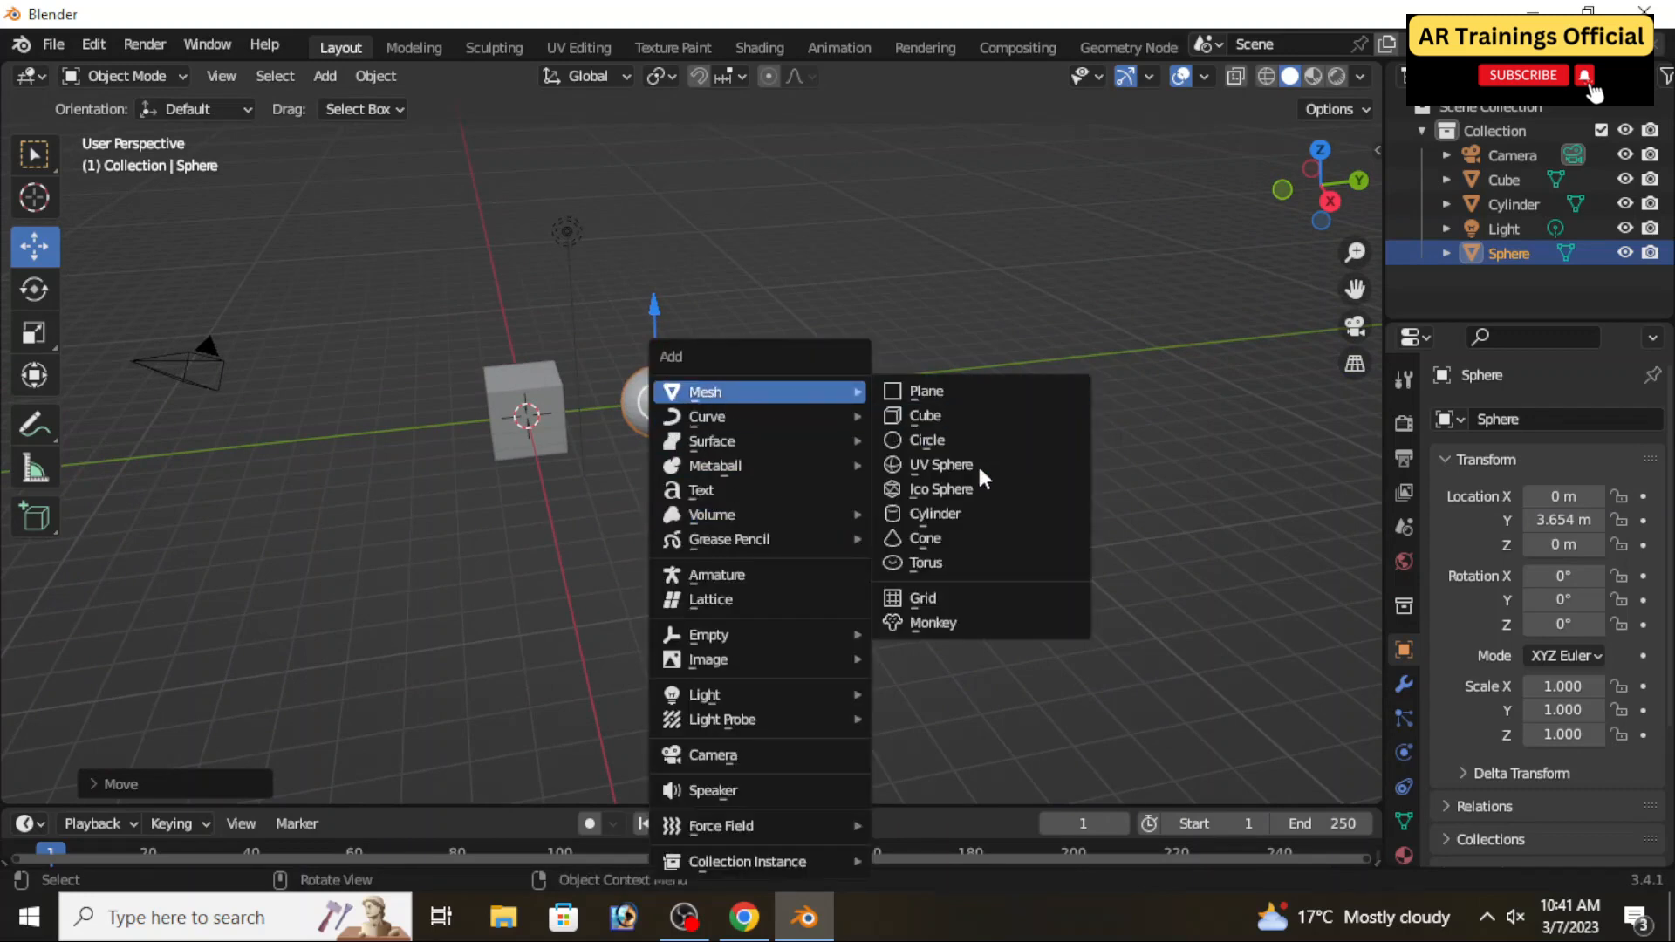
{"action": "left_click", "coordinate": [935, 537]}
Step: Move the cone out of the cube to about X 3.08 m, Y 3.20 m, keeping Z at 0 m
{"action": "middle_click_drag", "start_coordinate": [505, 445], "coordinate": [614, 494]}
{"action": "scroll", "coordinate": [497, 487], "scroll_direction": "up", "scroll_amount": 2}
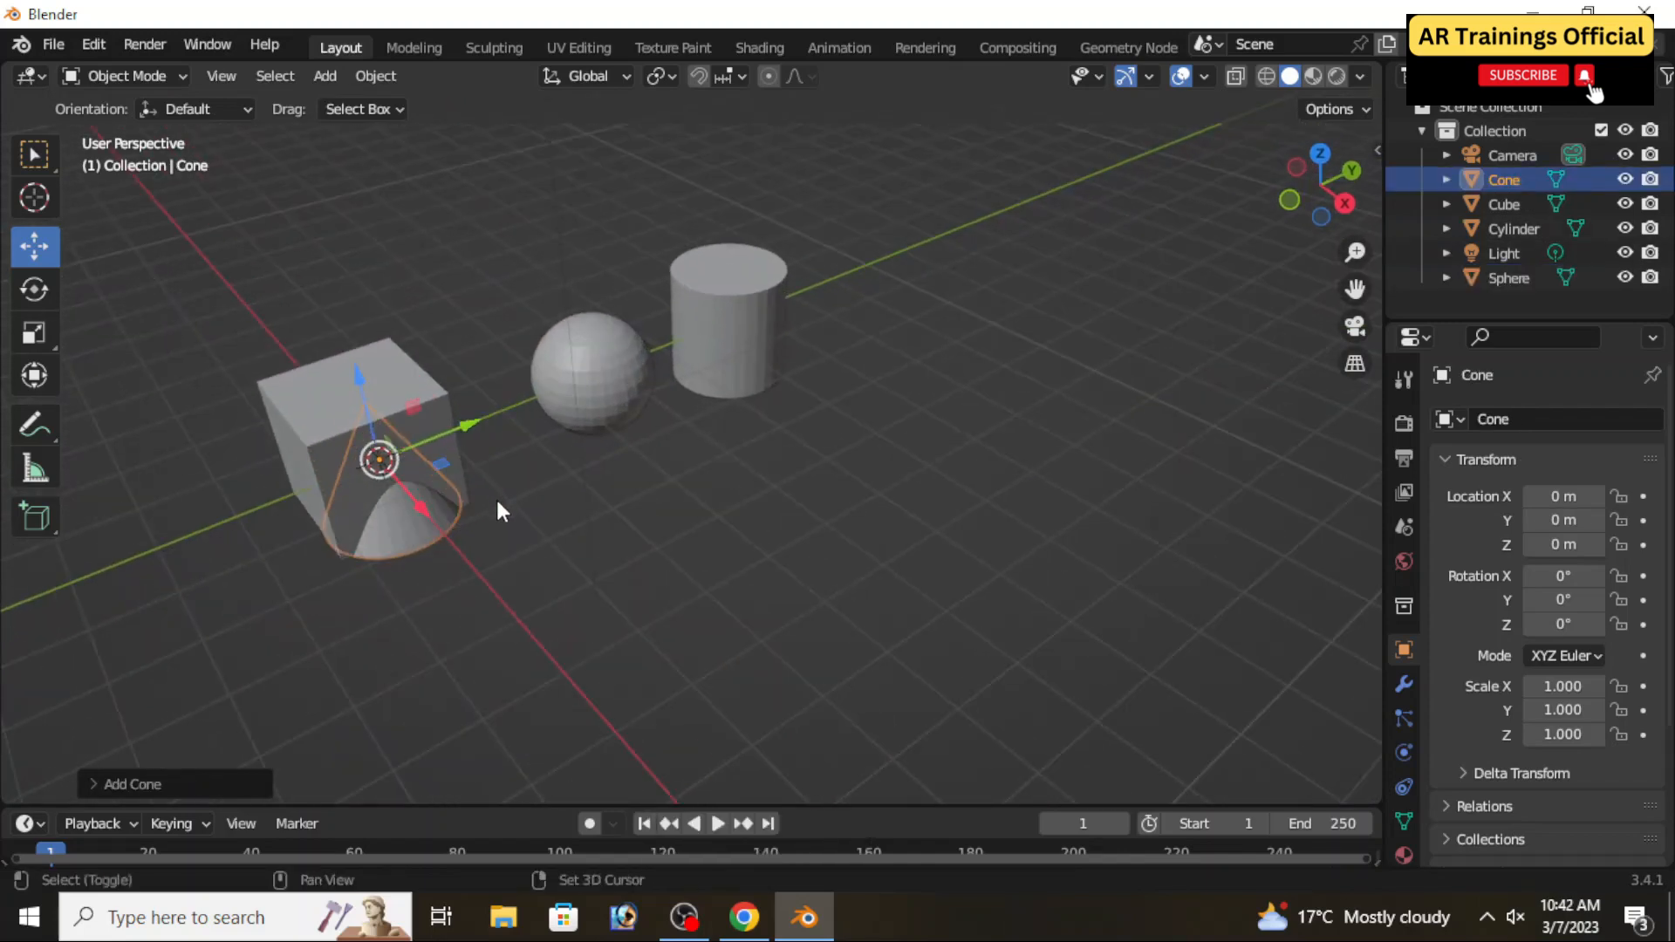
{"action": "middle_click_drag", "start_coordinate": [495, 495], "coordinate": [691, 431], "text": "shift"}
{"action": "left_click_drag", "start_coordinate": [635, 429], "coordinate": [942, 478]}
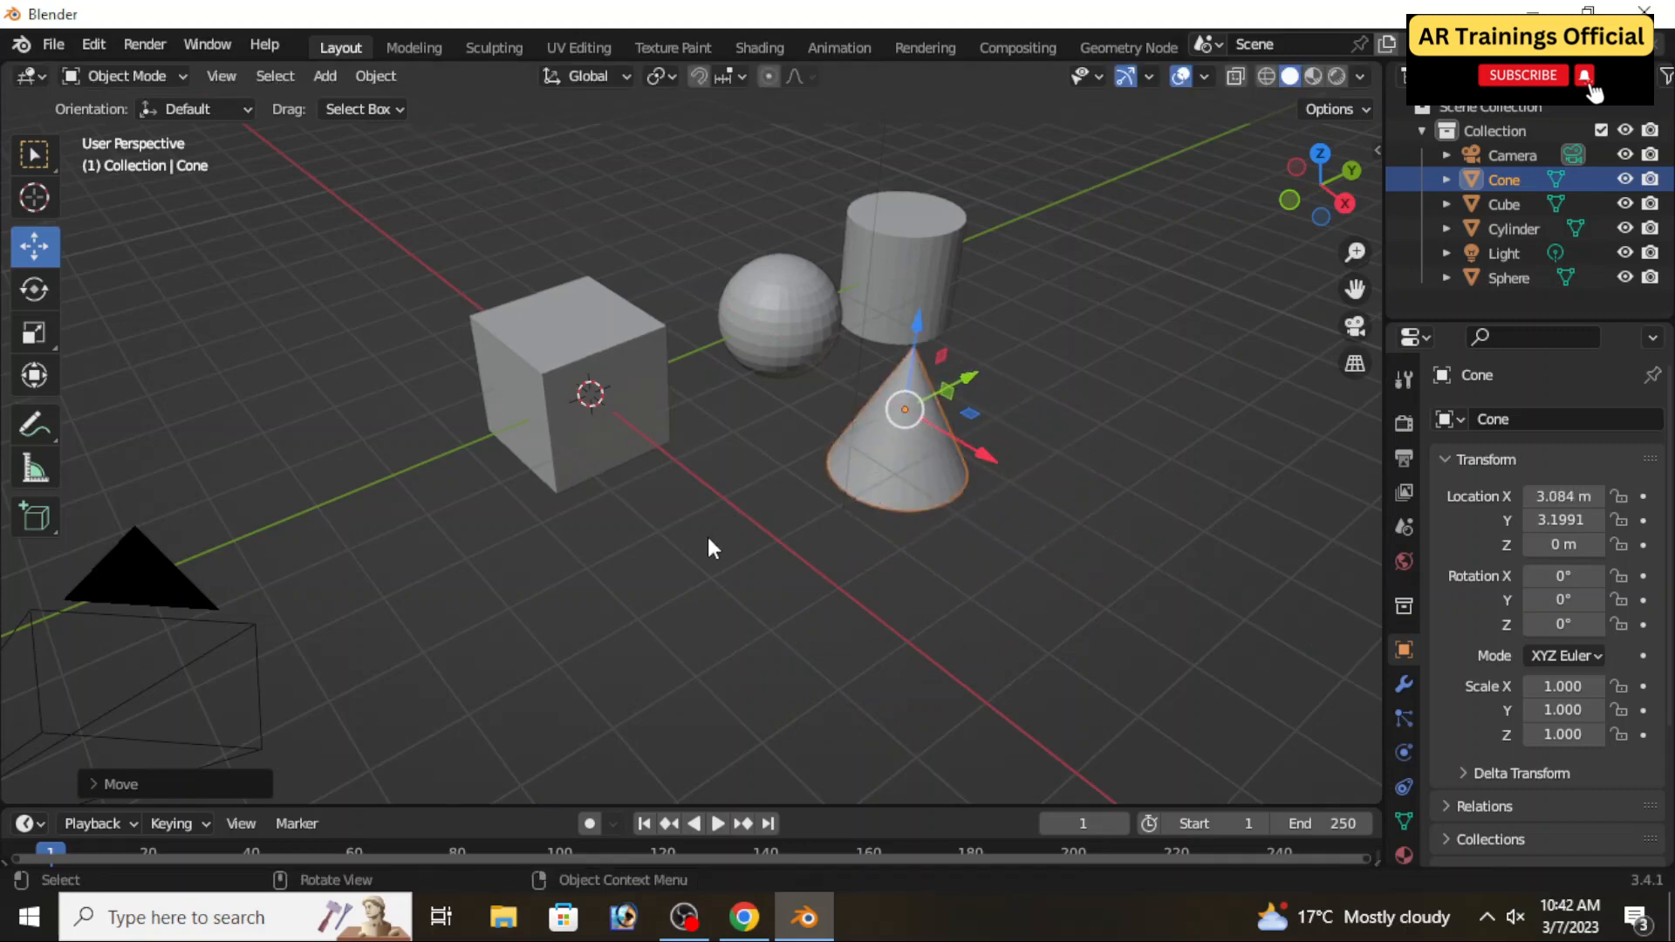
Step: Add a torus mesh and move it about 2.84 m along the positive X axis, in front of the cube
{"action": "key", "text": "shift+a"}
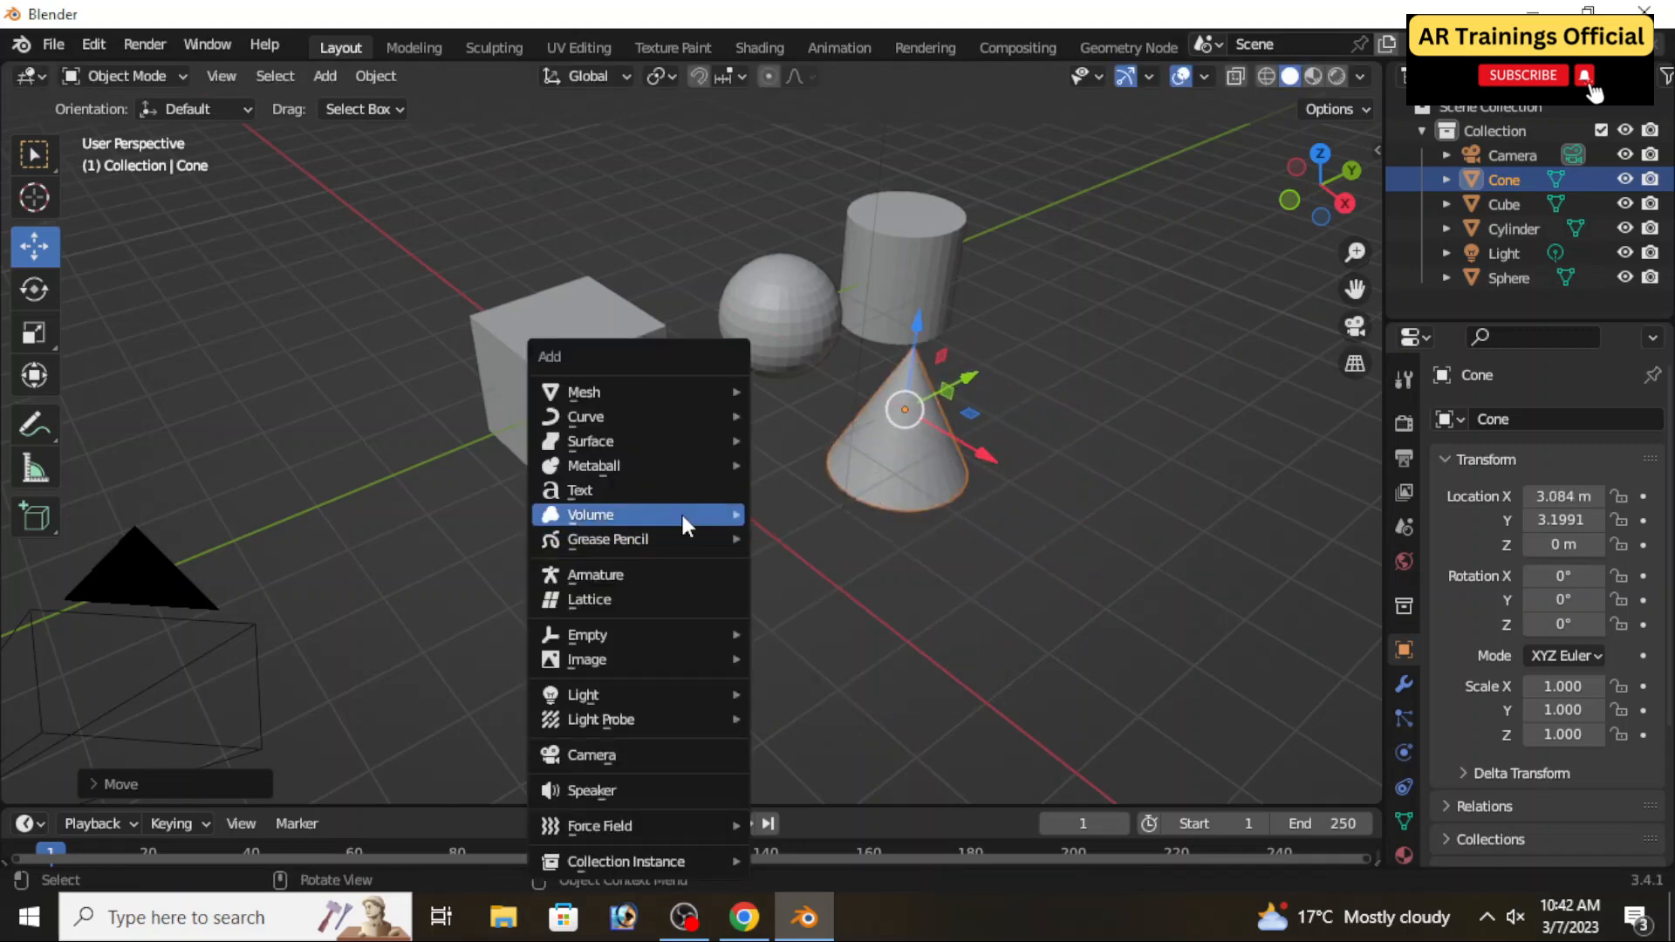
{"action": "mouse_move", "coordinate": [659, 384]}
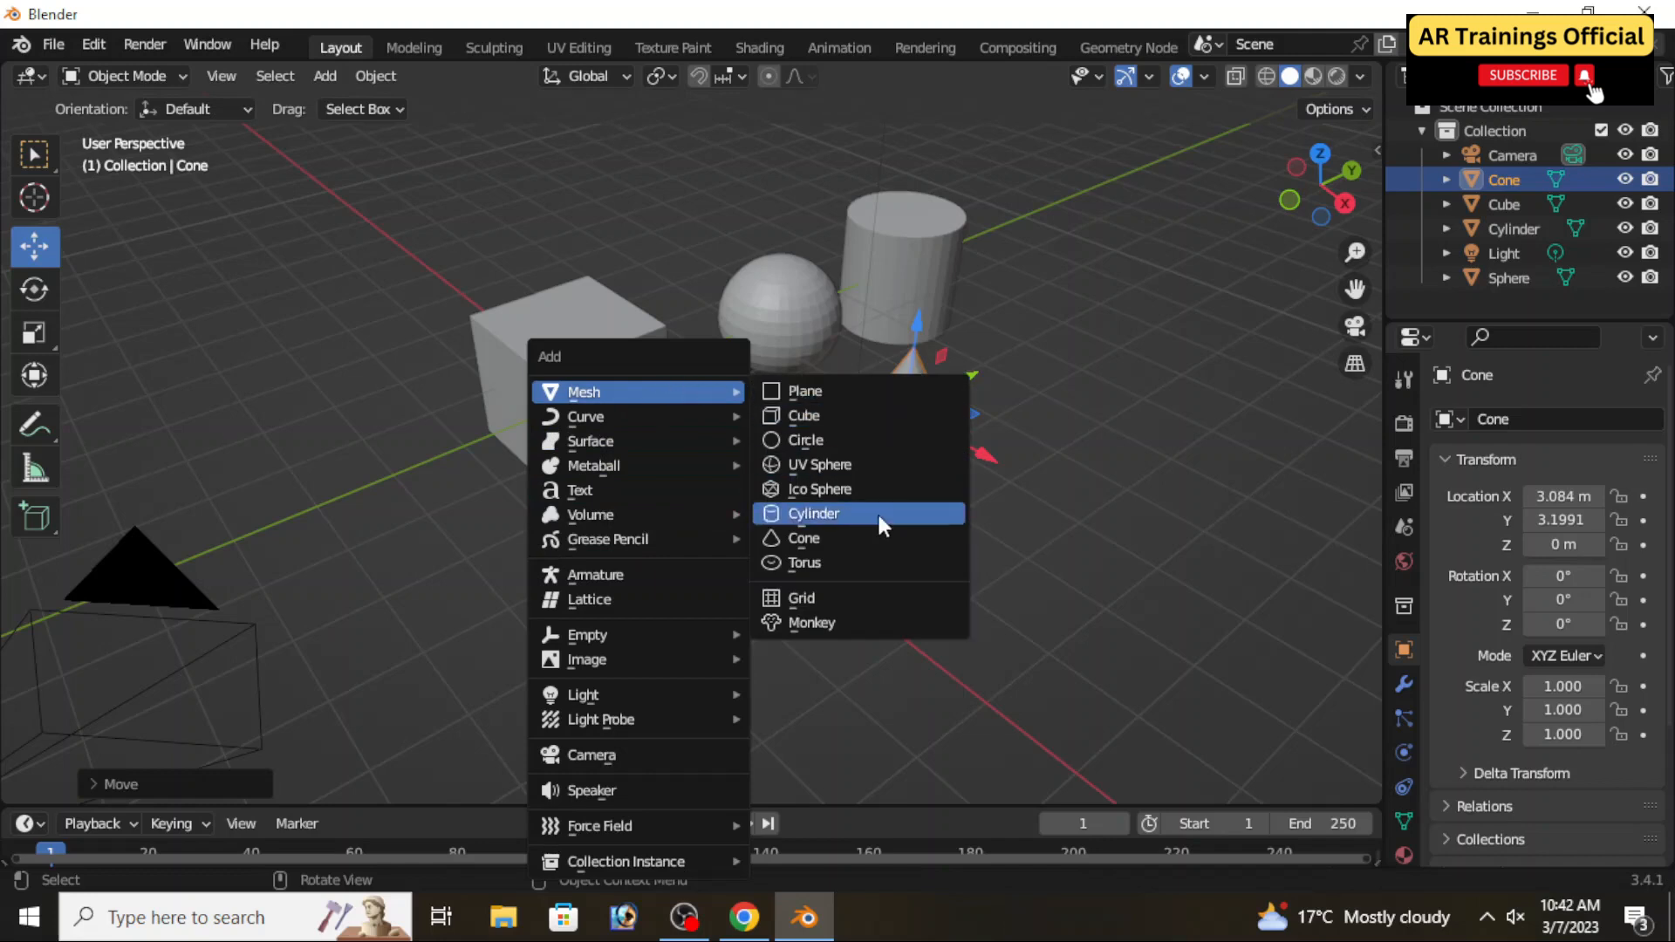
{"action": "left_click", "coordinate": [862, 565]}
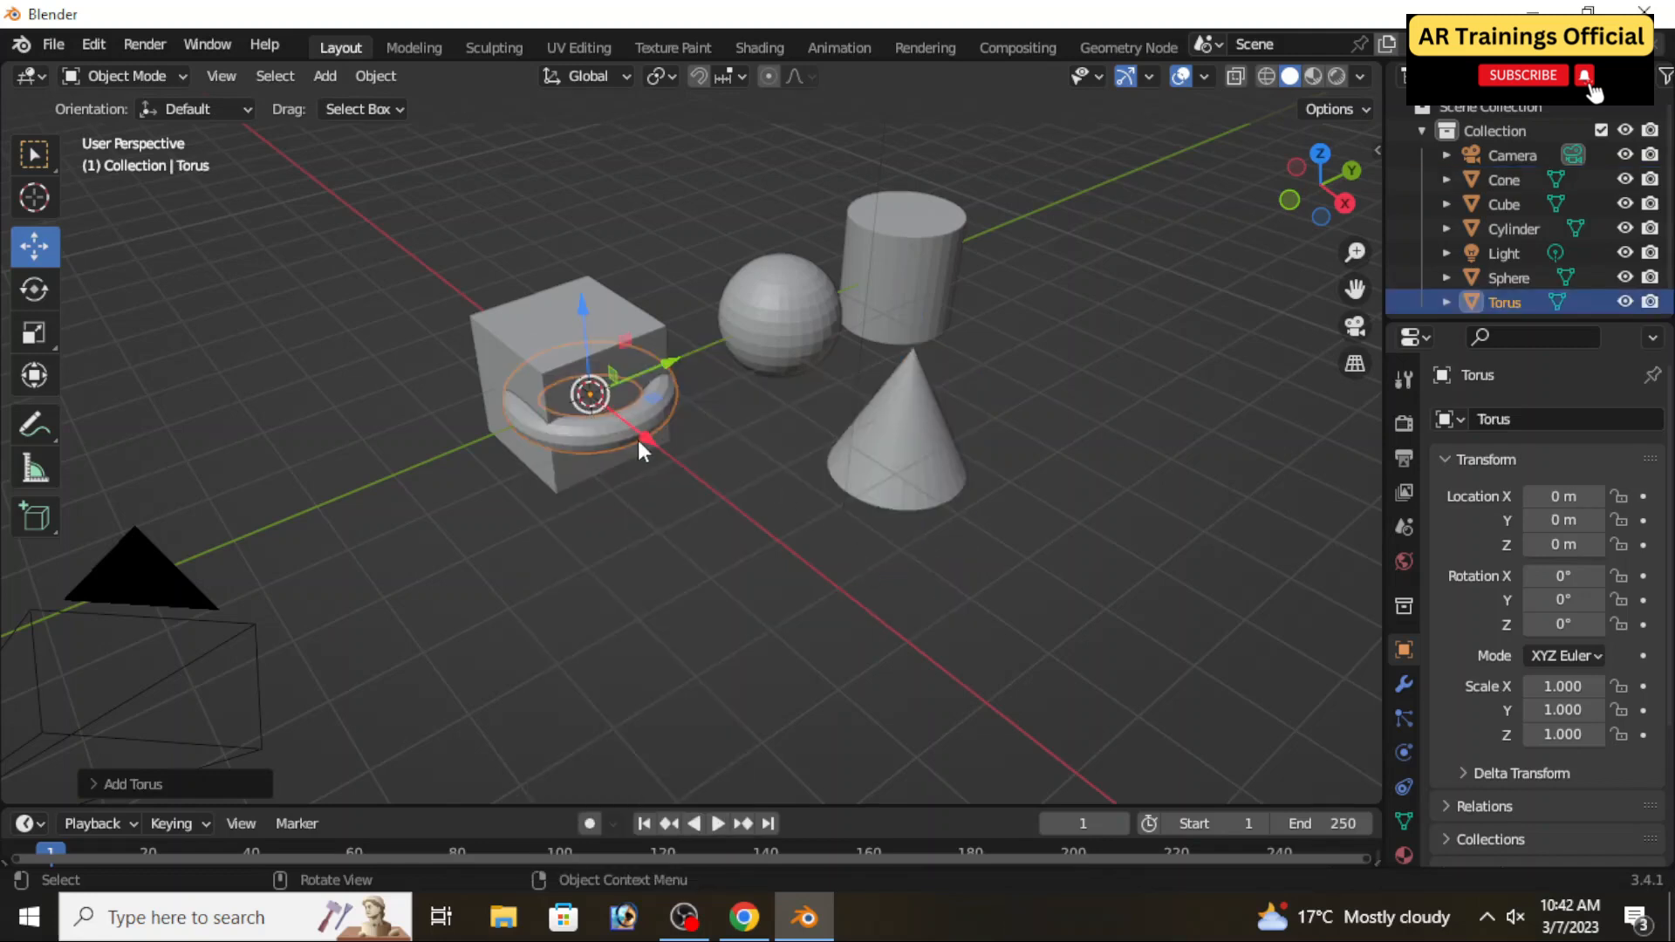
{"action": "left_click_drag", "start_coordinate": [644, 436], "coordinate": [779, 543]}
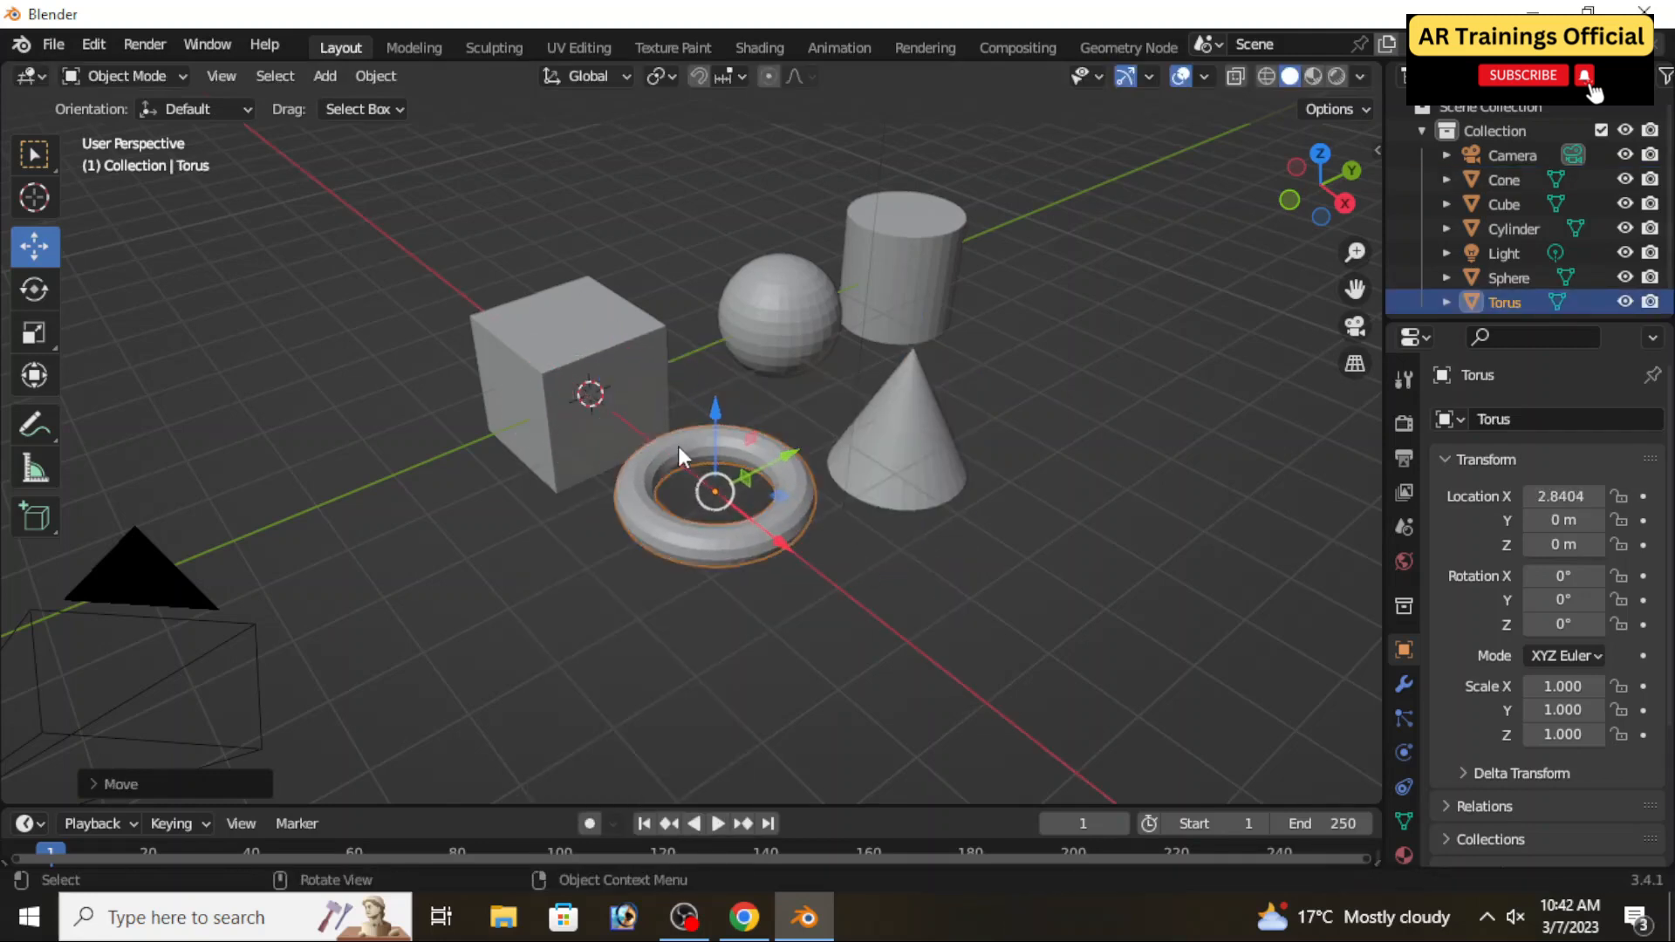
Step: Move the torus further along the global X axis, away from the cube, to about X 4.51 m
{"action": "scroll", "coordinate": [678, 447], "scroll_direction": "up", "scroll_amount": 2}
{"action": "scroll", "coordinate": [830, 444], "scroll_direction": "up", "scroll_amount": 2}
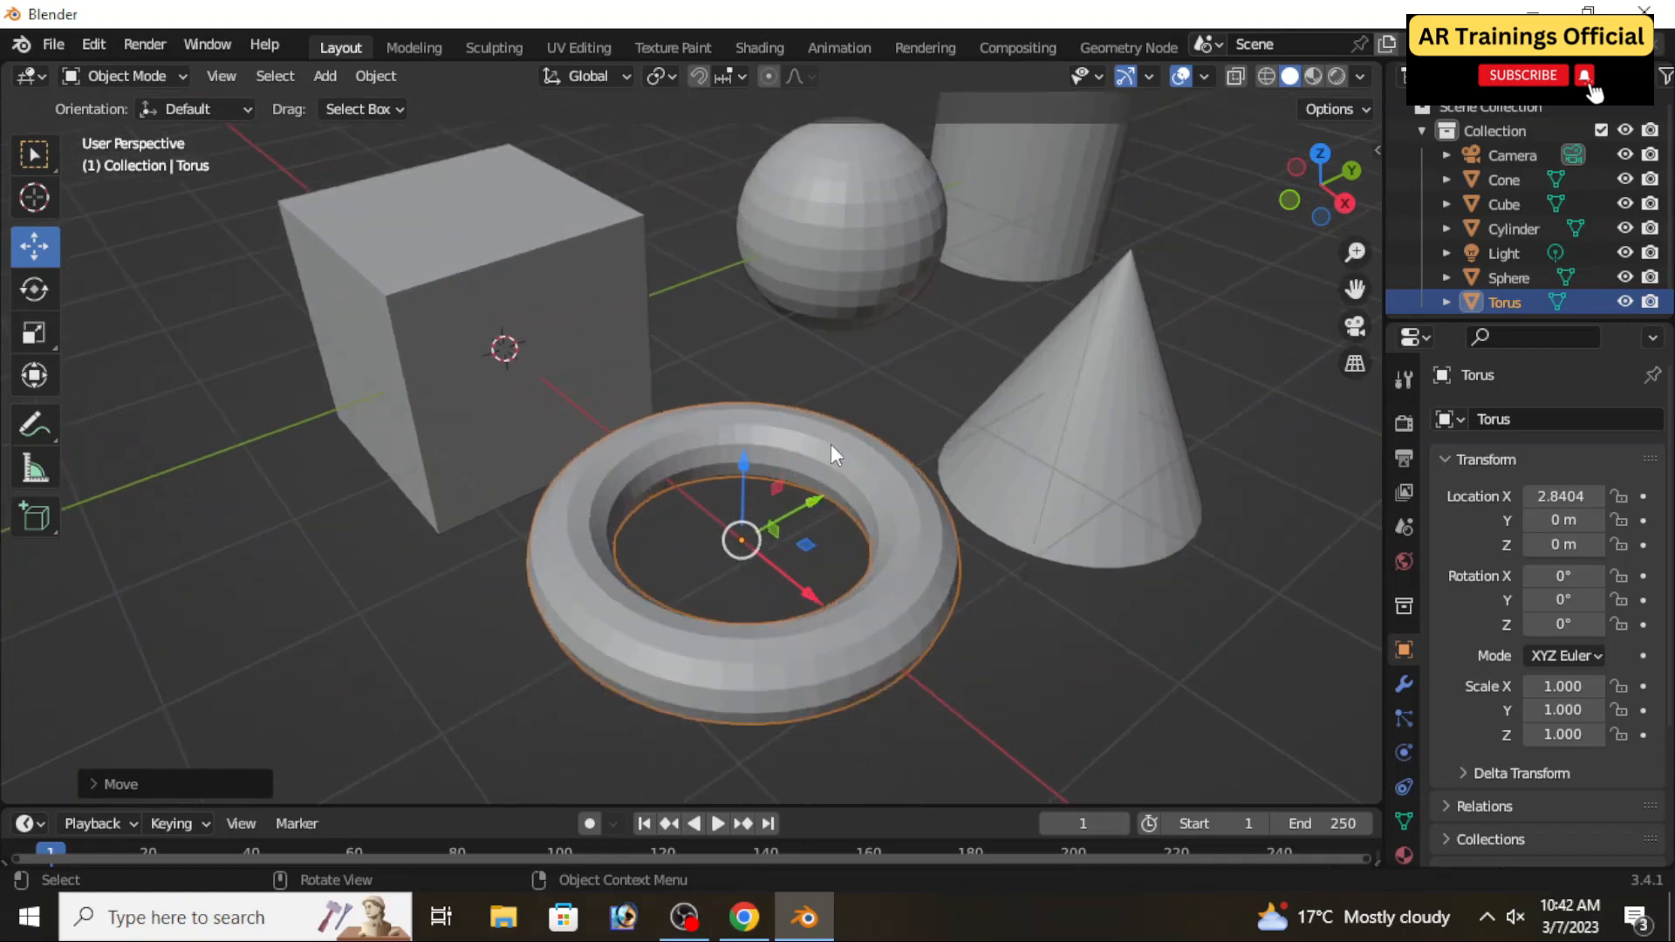
{"action": "scroll", "coordinate": [923, 542], "scroll_direction": "down", "scroll_amount": 3}
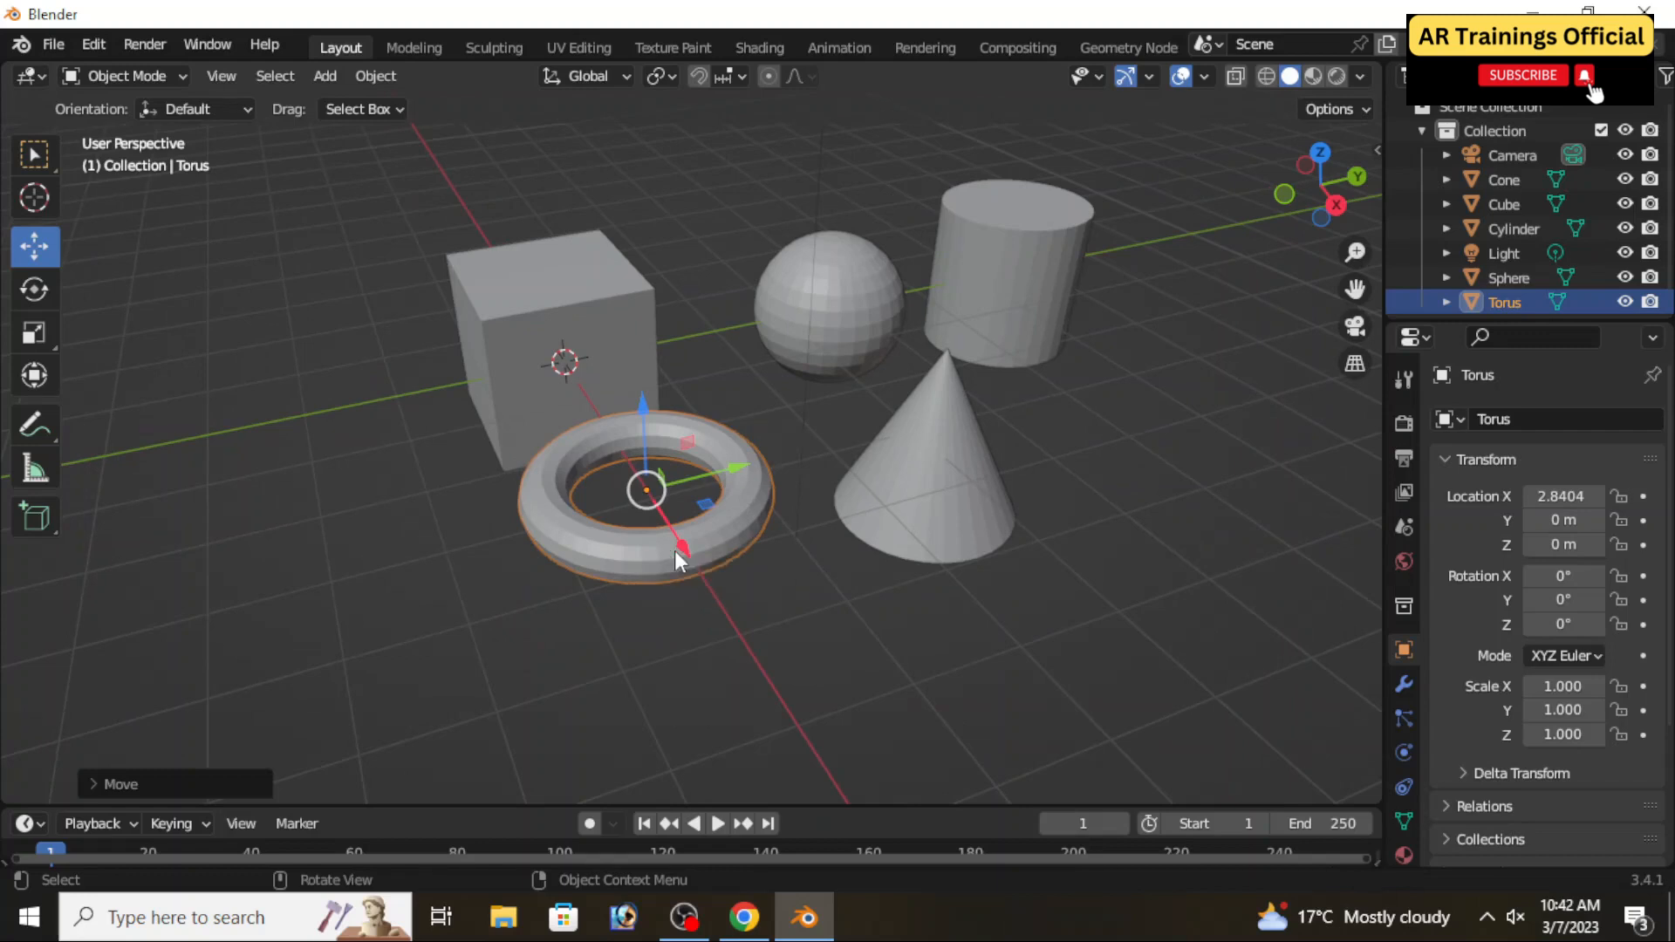
{"action": "left_click_drag", "start_coordinate": [674, 551], "coordinate": [741, 668]}
Step: Try scaling the torus uniformly and along the global Z axis, cancelling both changes
{"action": "key", "text": "s"}
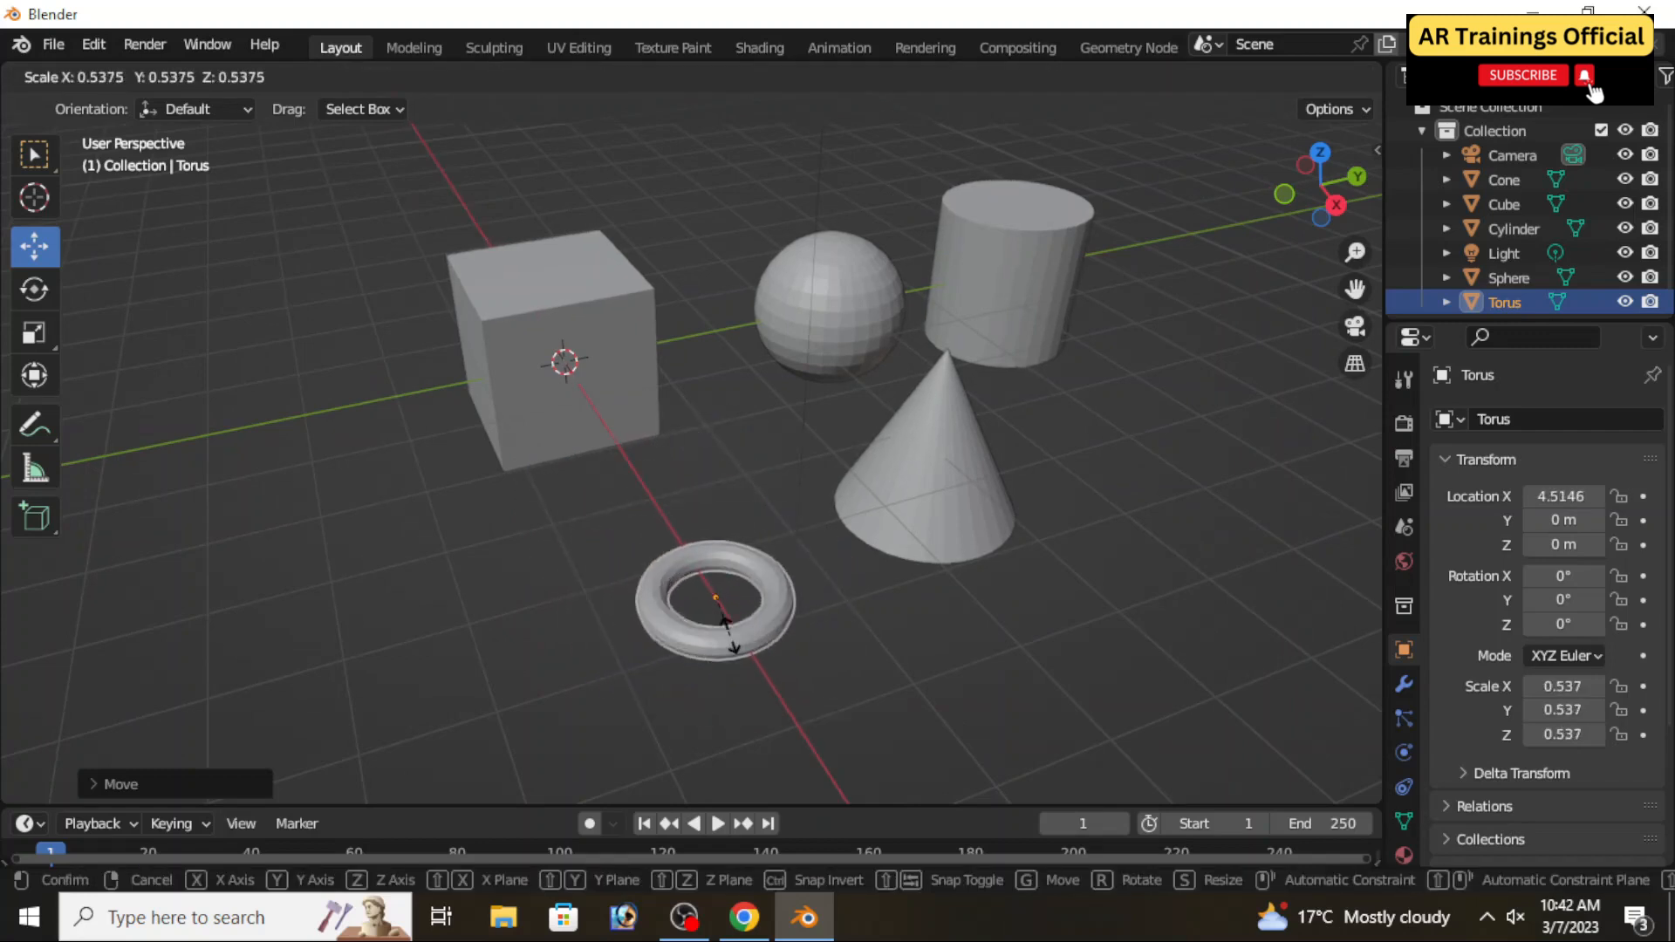
{"action": "key", "text": "Escape"}
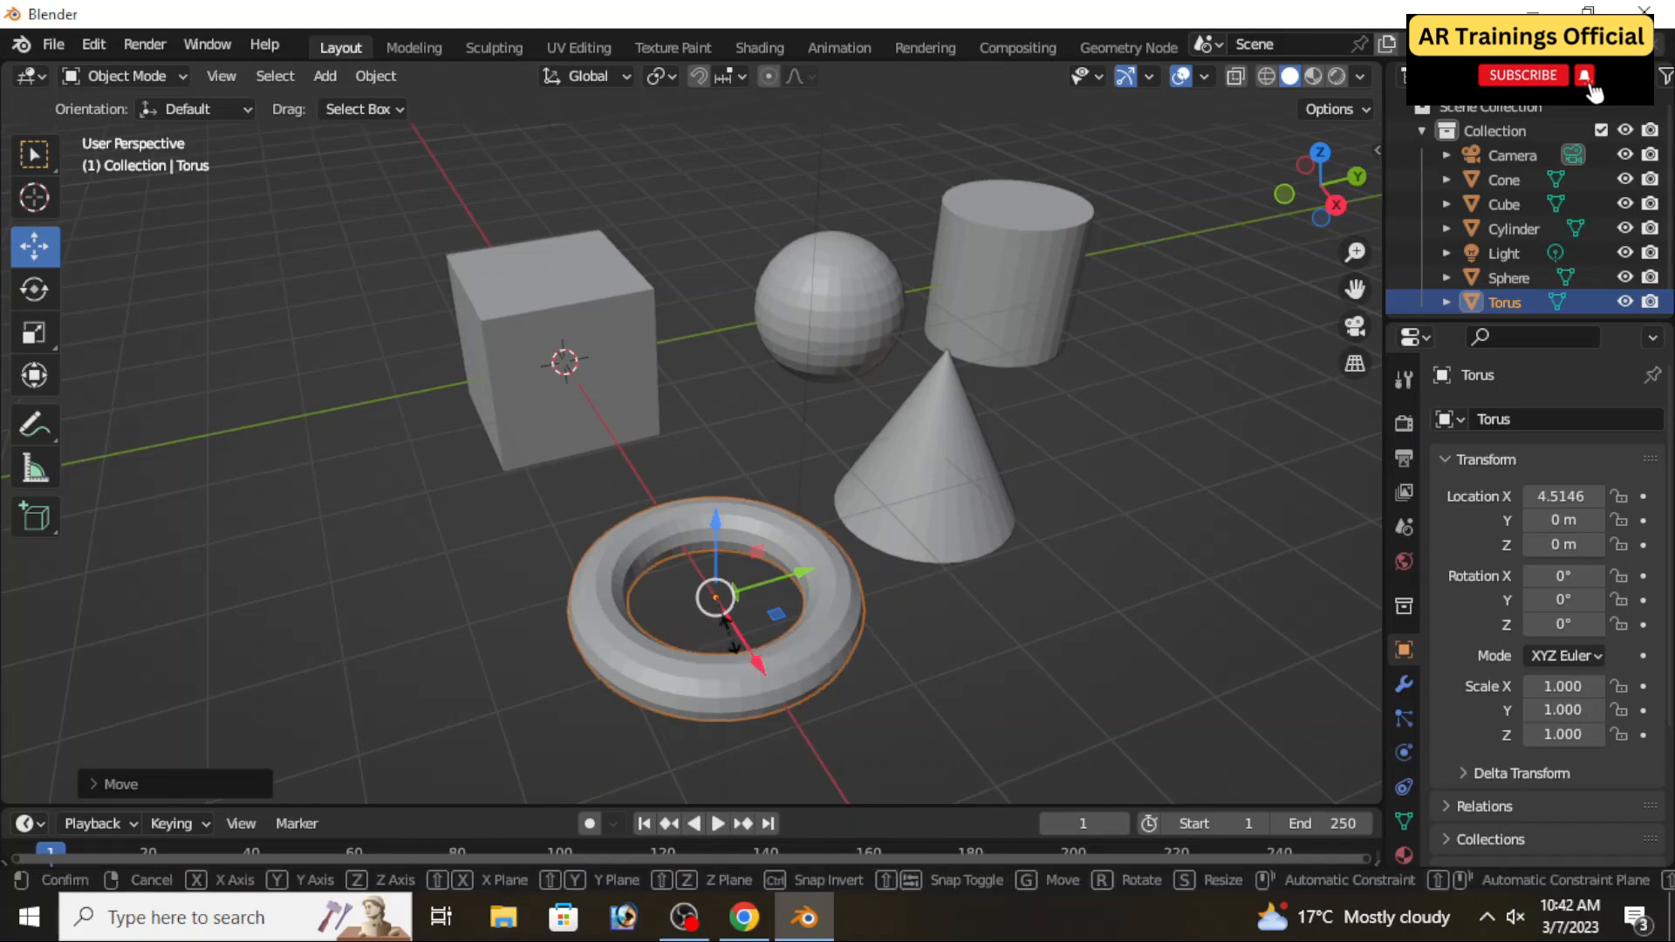
{"action": "key", "text": "s"}
{"action": "key", "text": "z"}
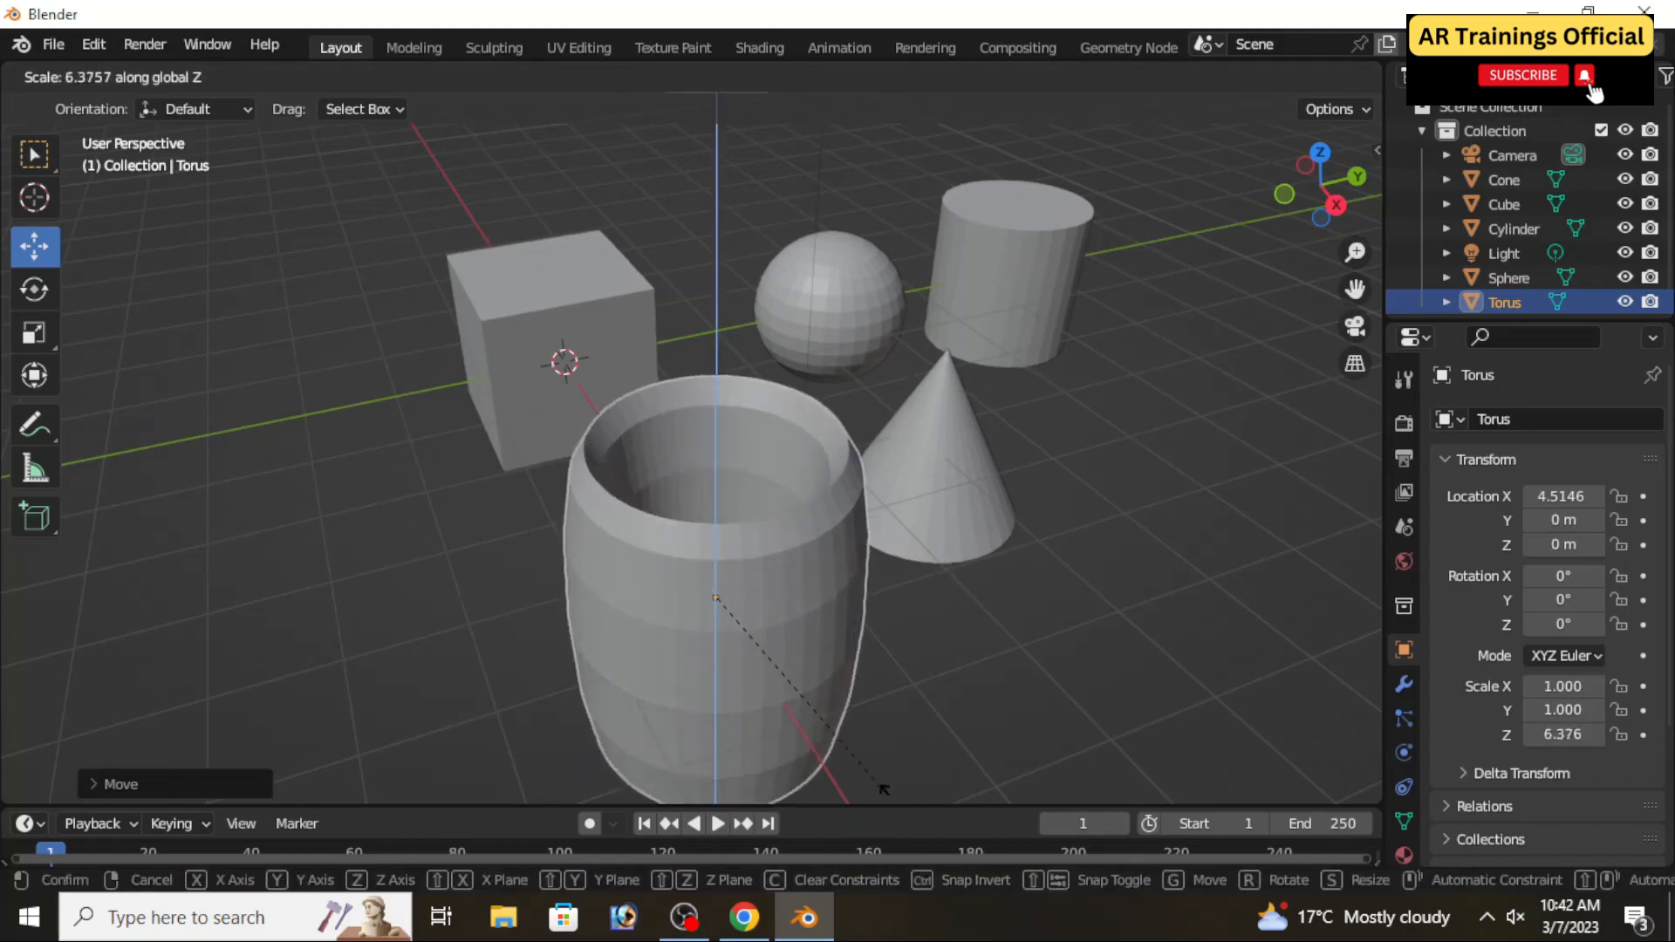
{"action": "right_click", "coordinate": [739, 614]}
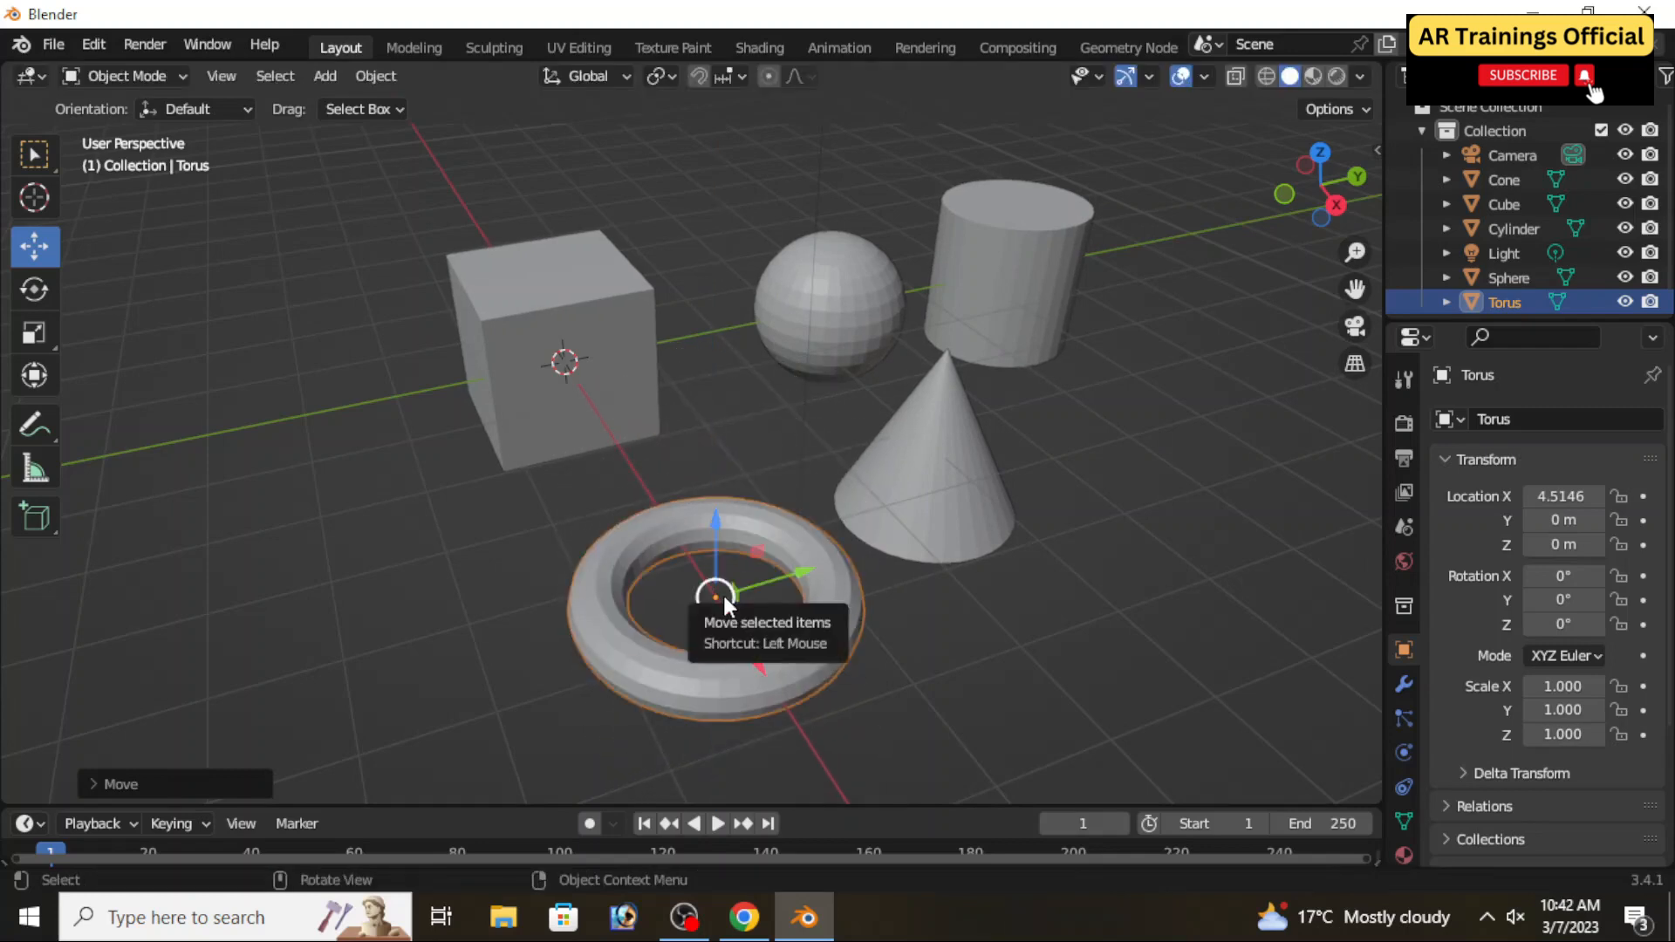
Step: Try moving the torus along the global Z axis twice, cancelling each move
{"action": "key", "text": "g"}
{"action": "key", "text": "z"}
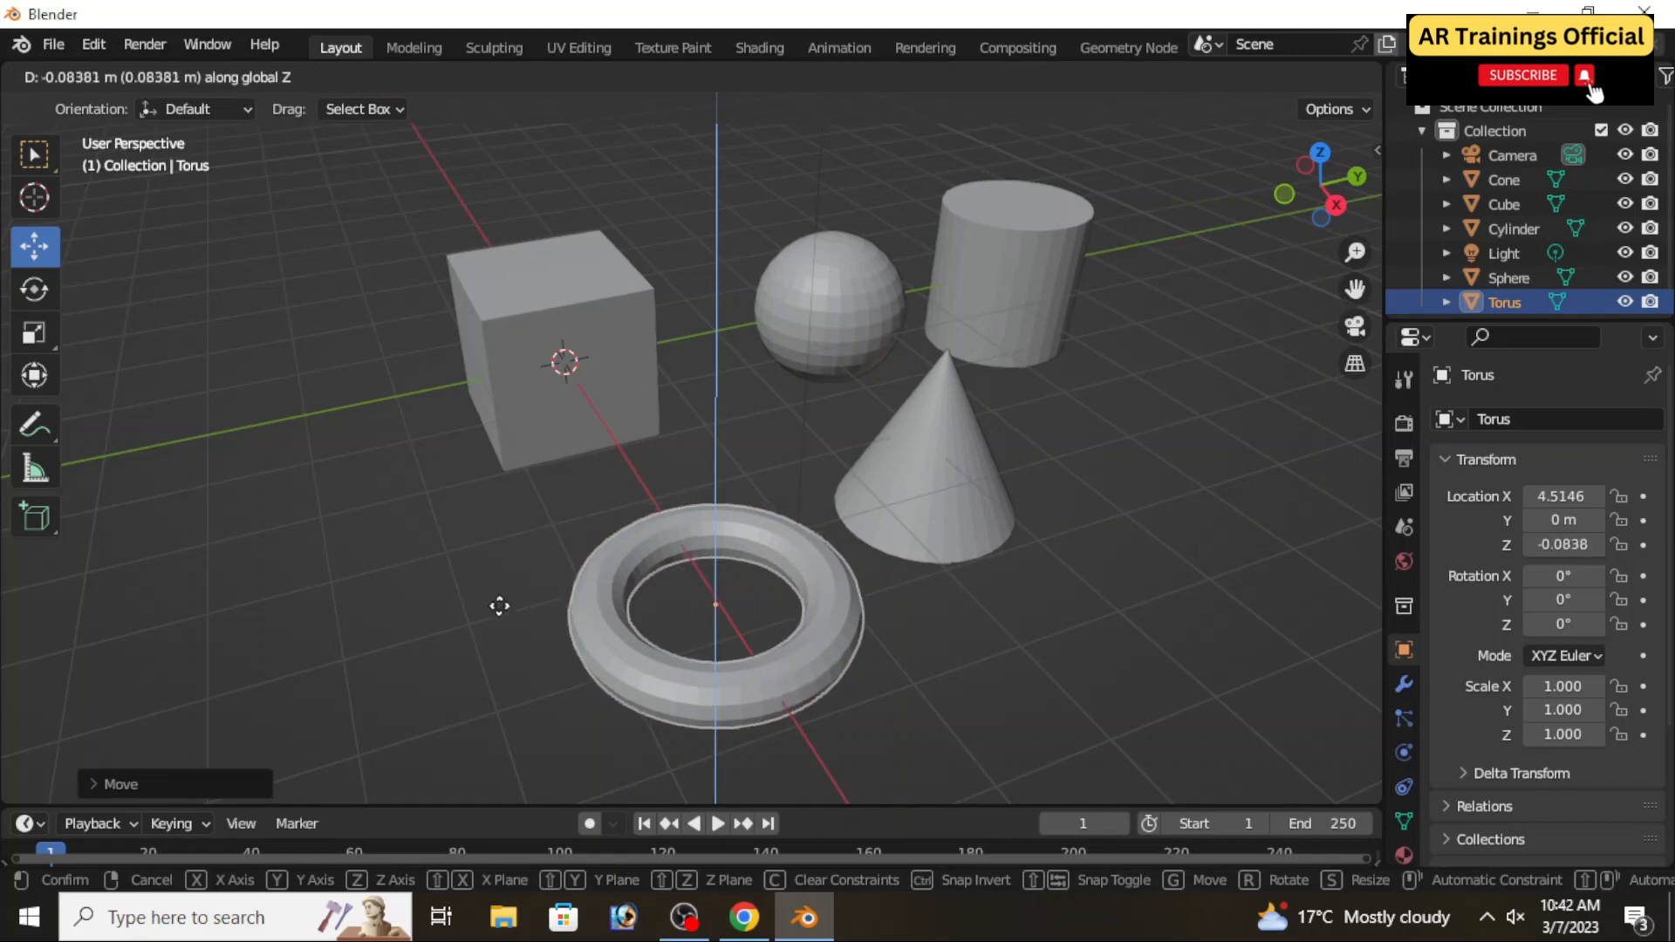
{"action": "right_click", "coordinate": [584, 555]}
{"action": "scroll", "coordinate": [583, 554], "scroll_direction": "down", "scroll_amount": 2}
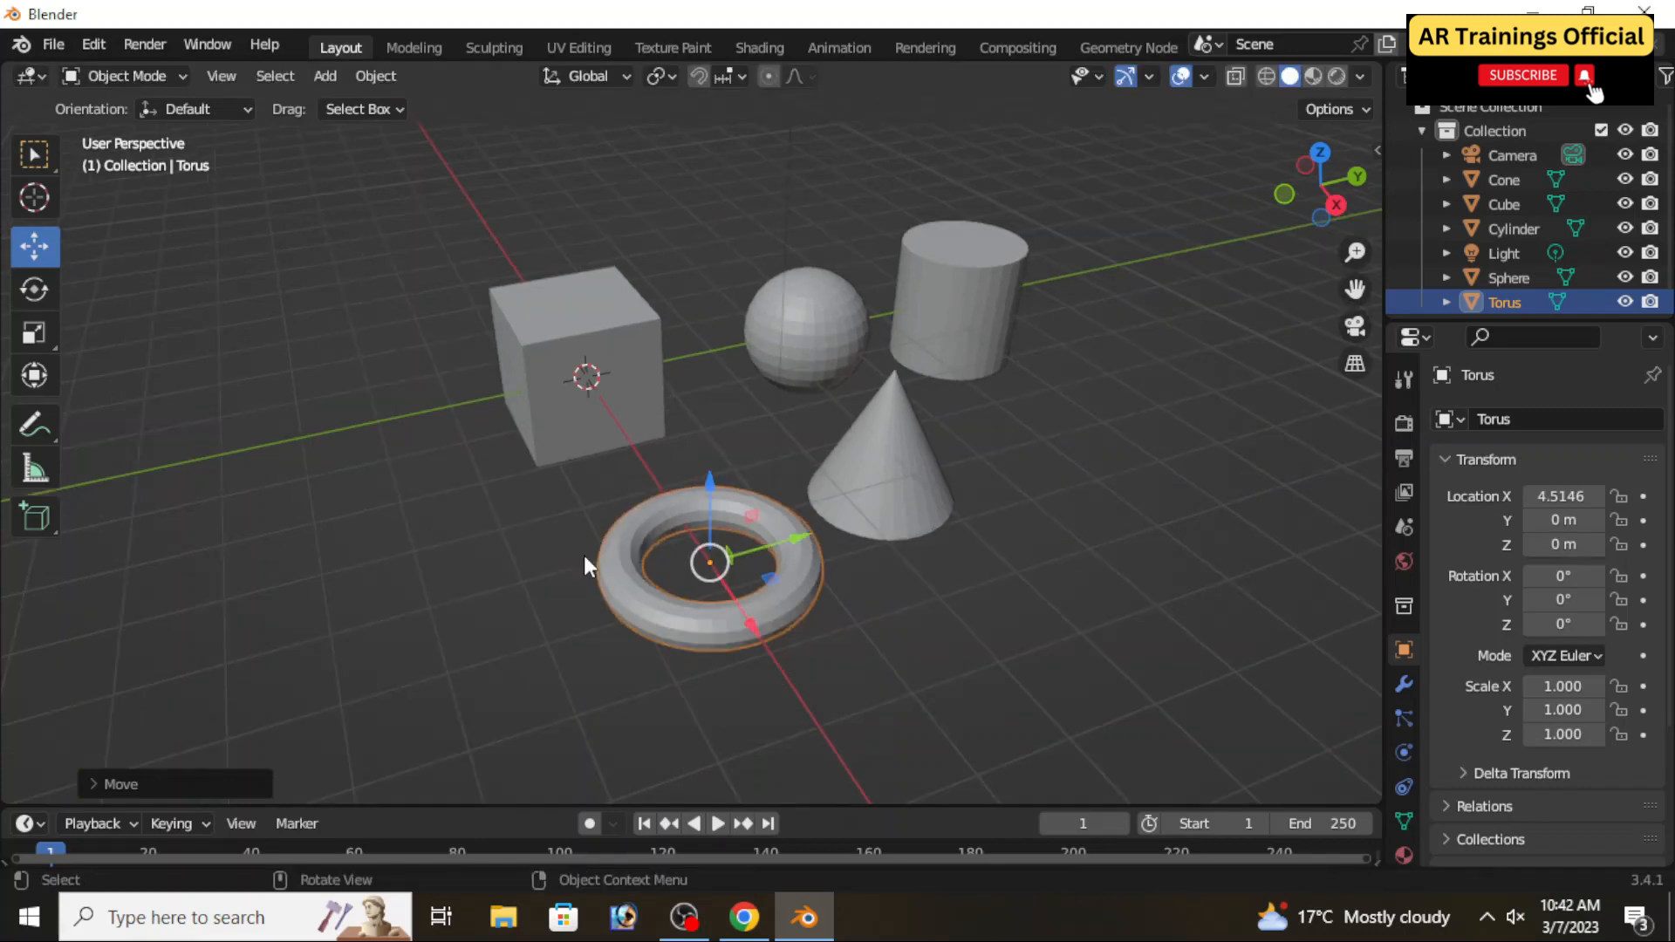
{"action": "middle_click_drag", "start_coordinate": [734, 605], "coordinate": [713, 536], "text": "shift"}
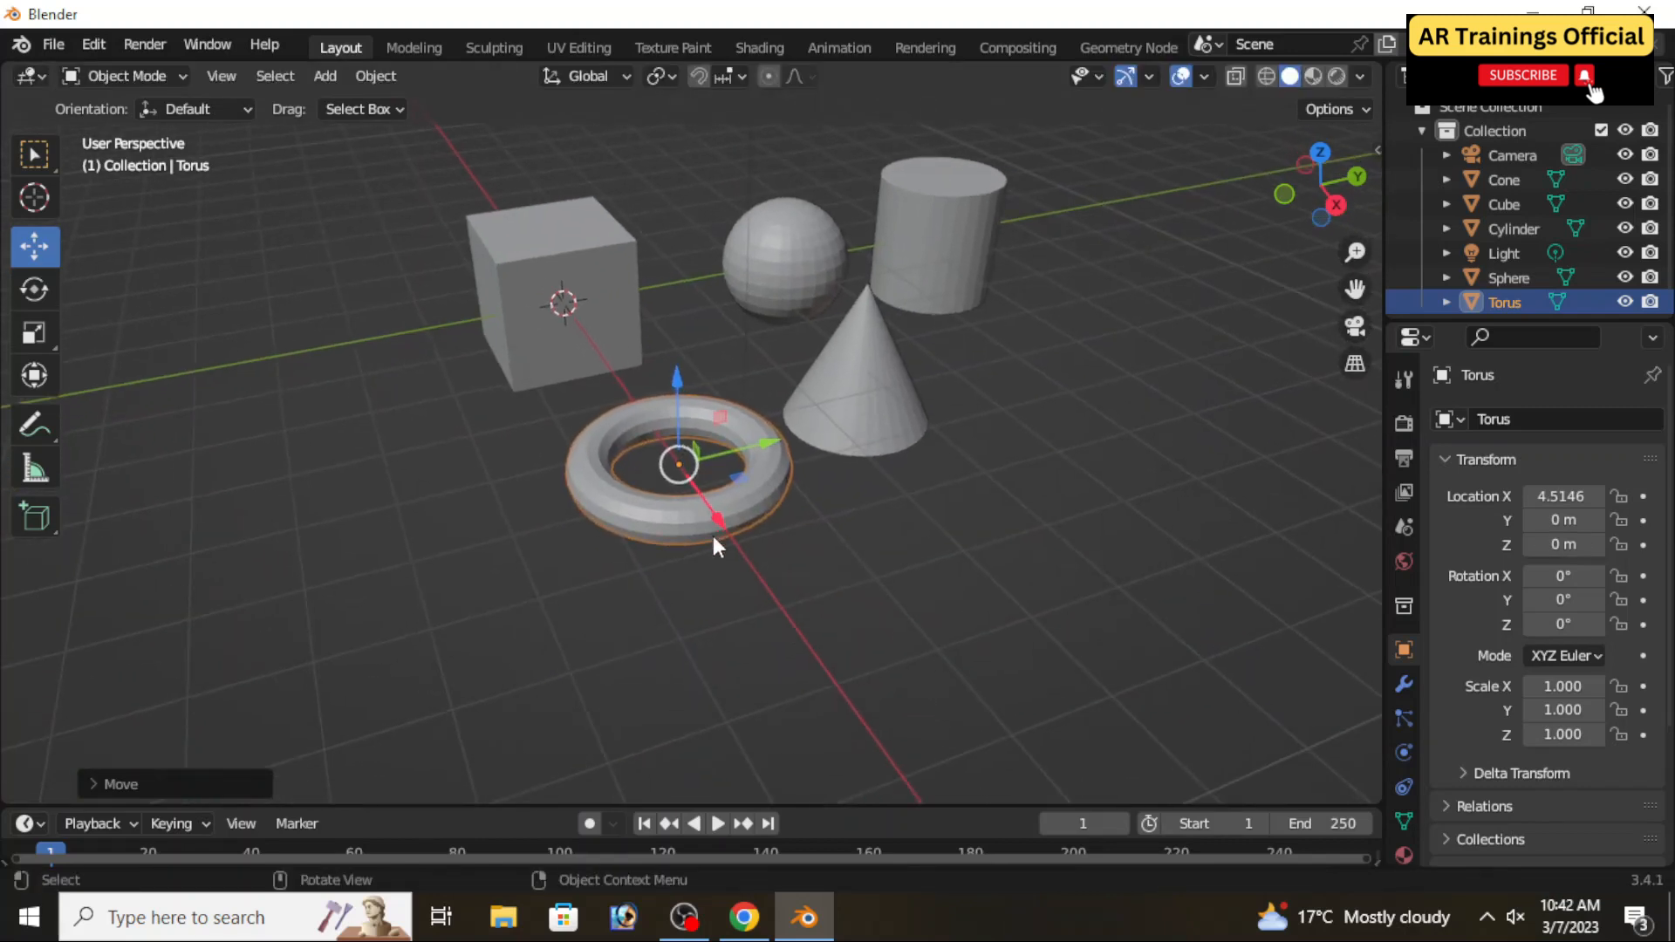
{"action": "key", "text": "g"}
{"action": "key", "text": "z"}
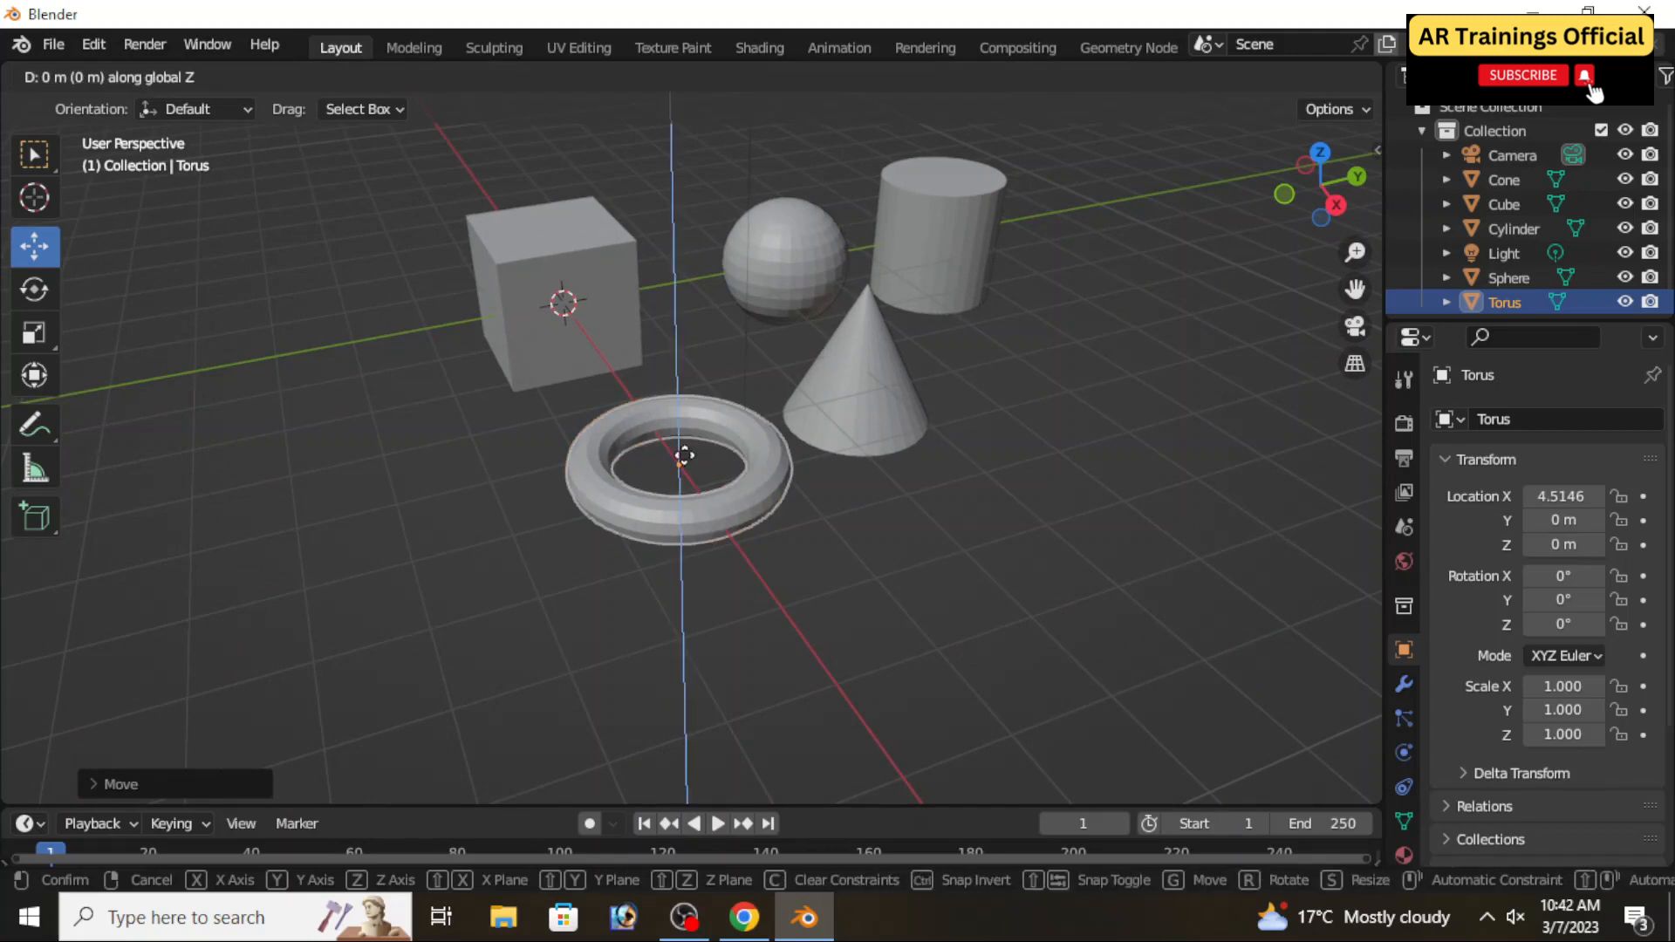
{"action": "right_click", "coordinate": [757, 600]}
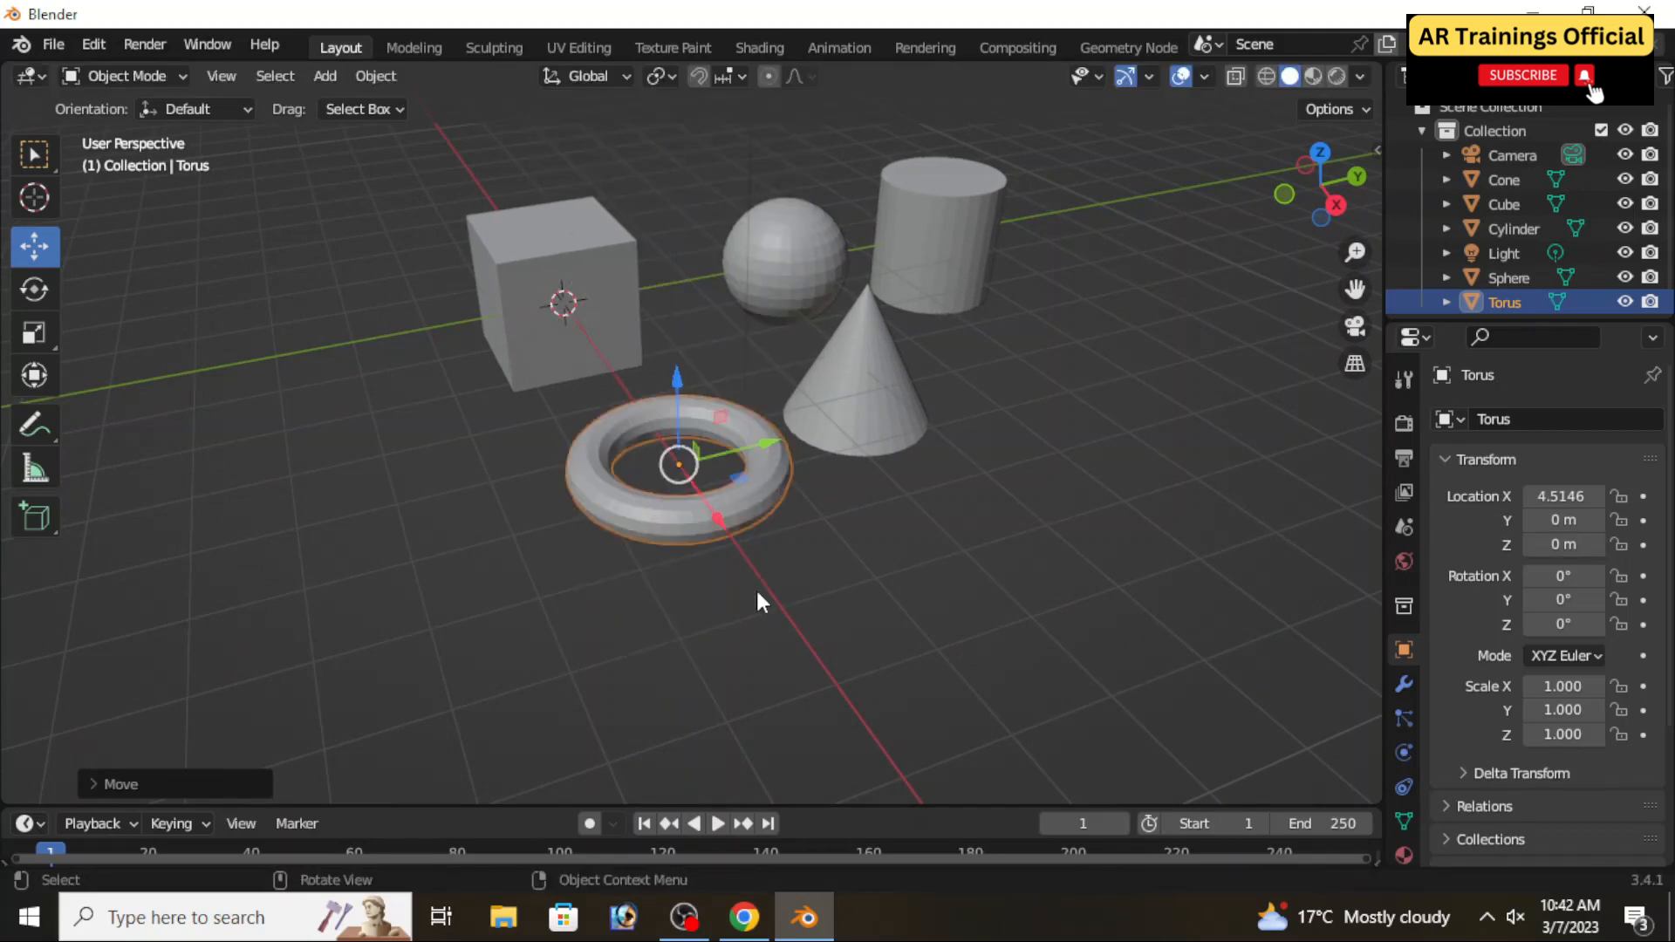
Step: Move the torus along the global Y axis to about Y -0.47 m
{"action": "key", "text": "g"}
{"action": "key", "text": "y"}
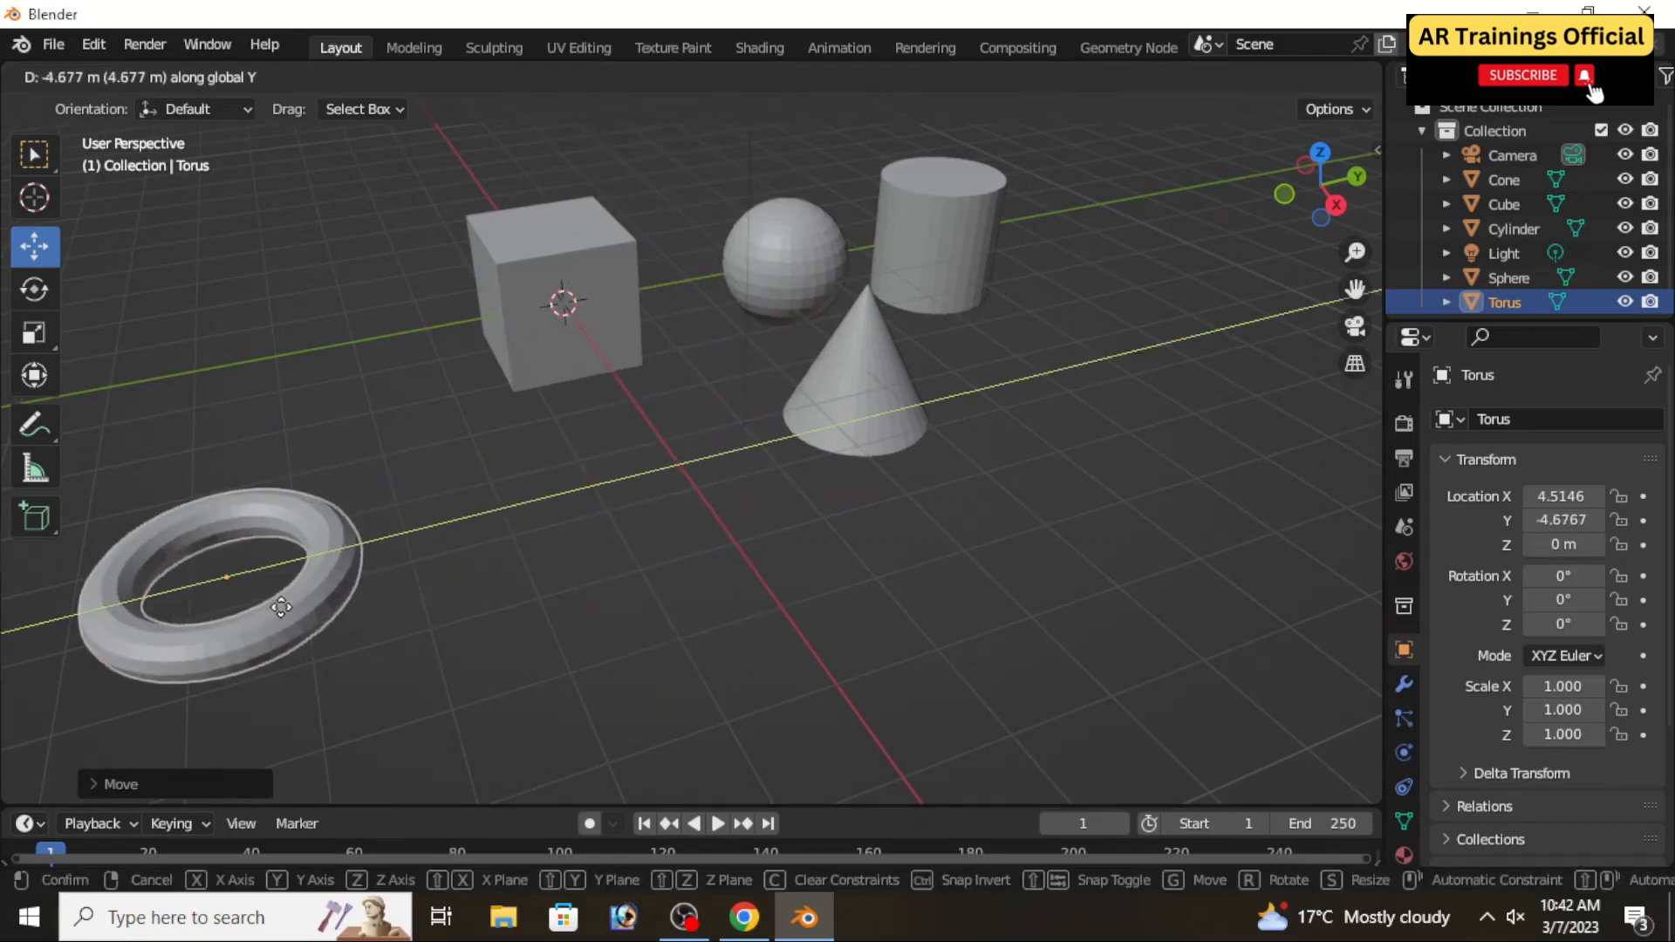
{"action": "left_click", "coordinate": [708, 545]}
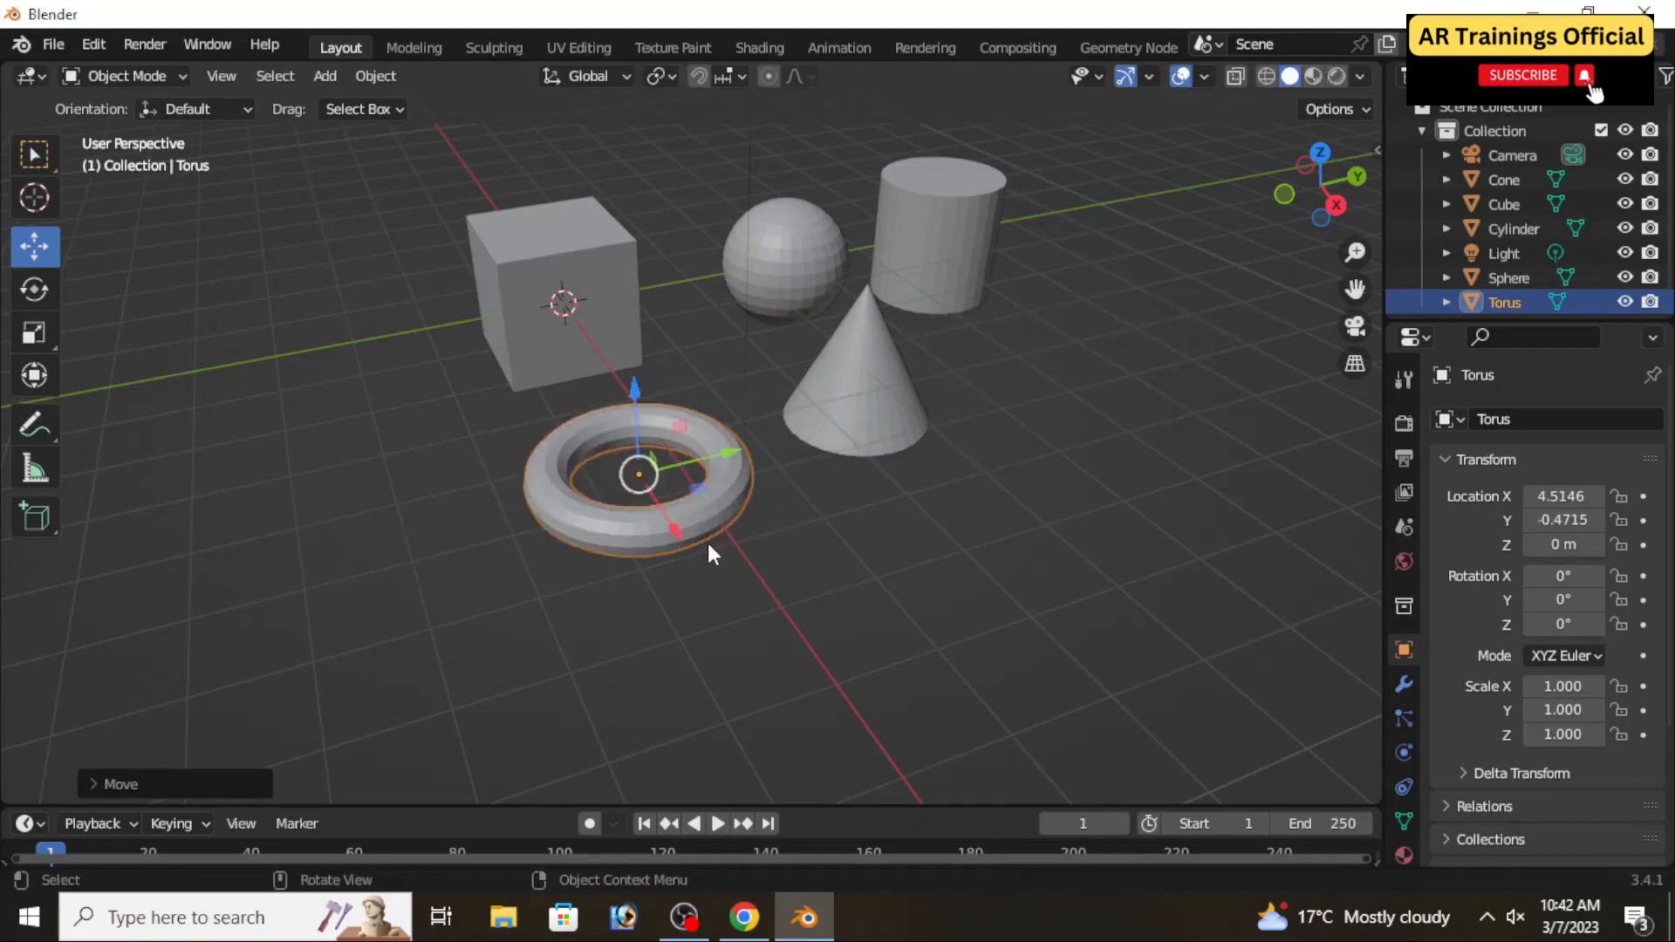
Step: Try moving the torus along the global X axis, cancelling the move
{"action": "key", "text": "g"}
{"action": "key", "text": "x"}
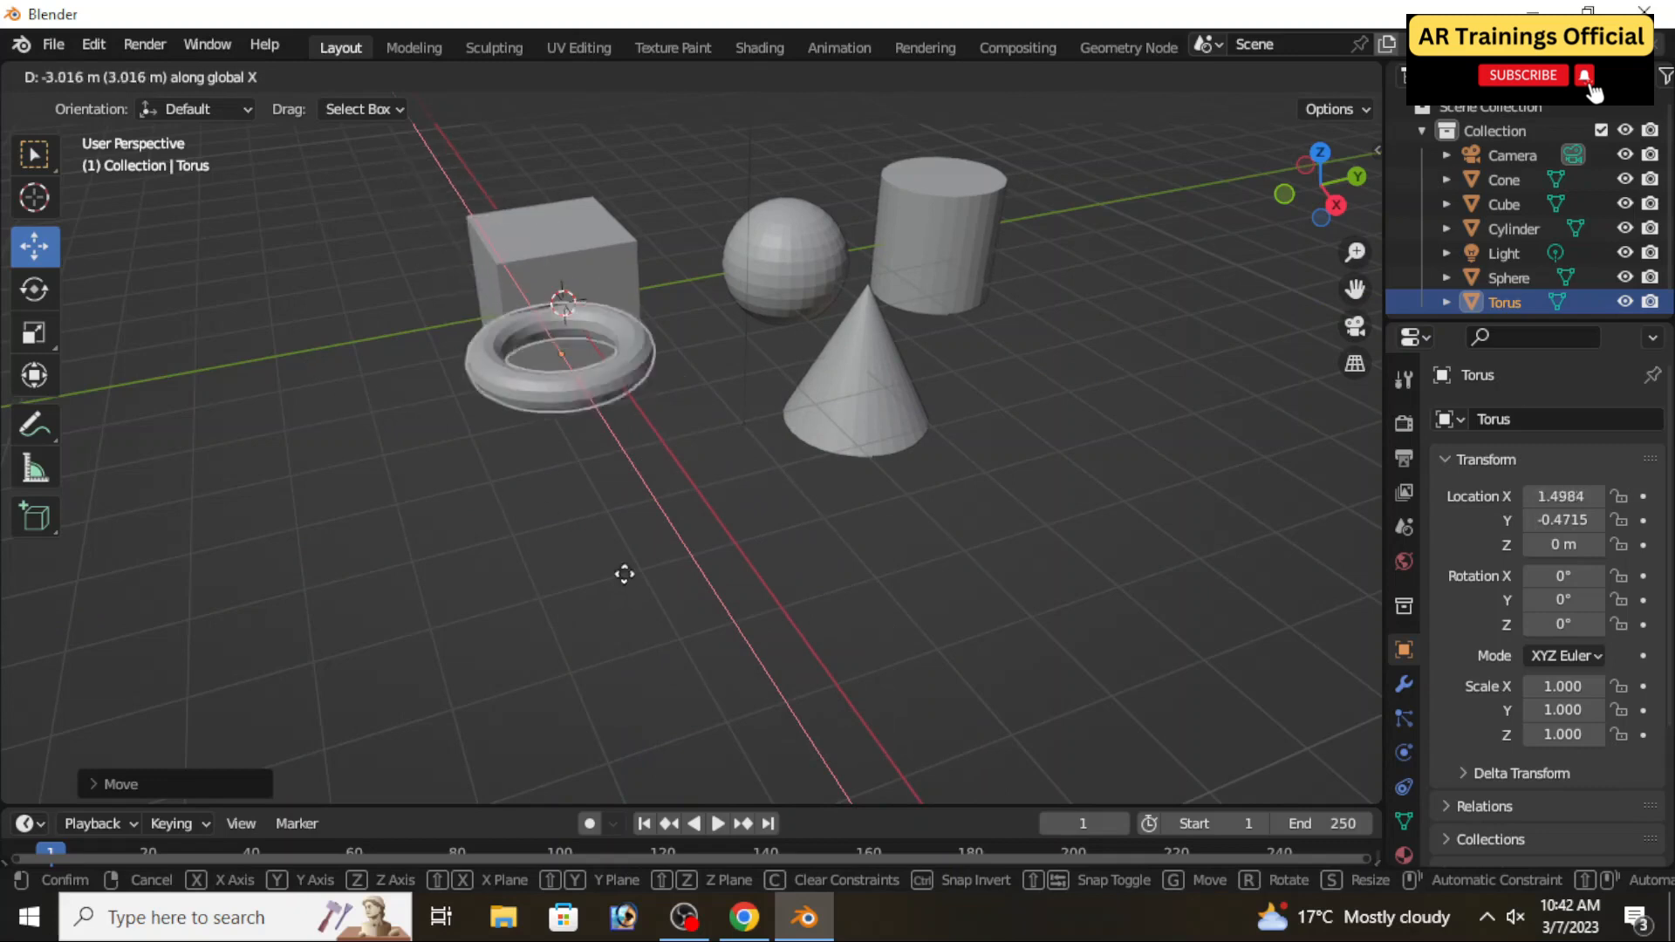
{"action": "left_click", "coordinate": [827, 679]}
Step: Examine the arrangement of the cube, sphere, cylinder, cone and torus from several viewing angles
{"action": "scroll", "coordinate": [755, 510], "scroll_direction": "down", "scroll_amount": 3}
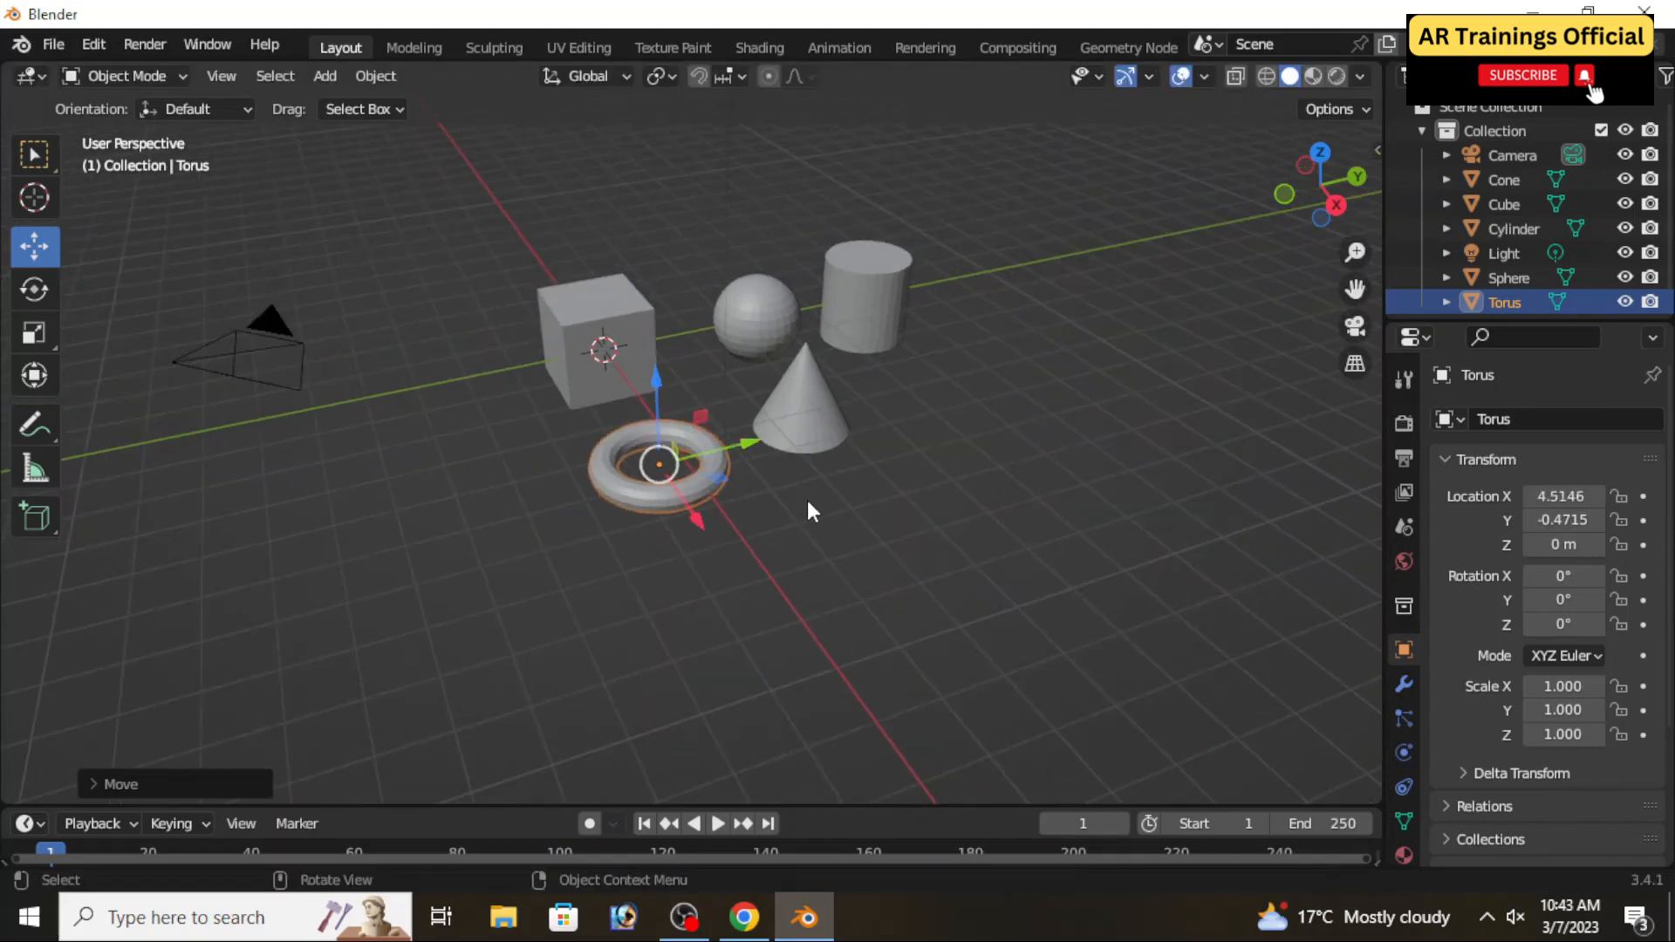
{"action": "middle_click_drag", "start_coordinate": [798, 505], "coordinate": [825, 588], "text": "shift"}
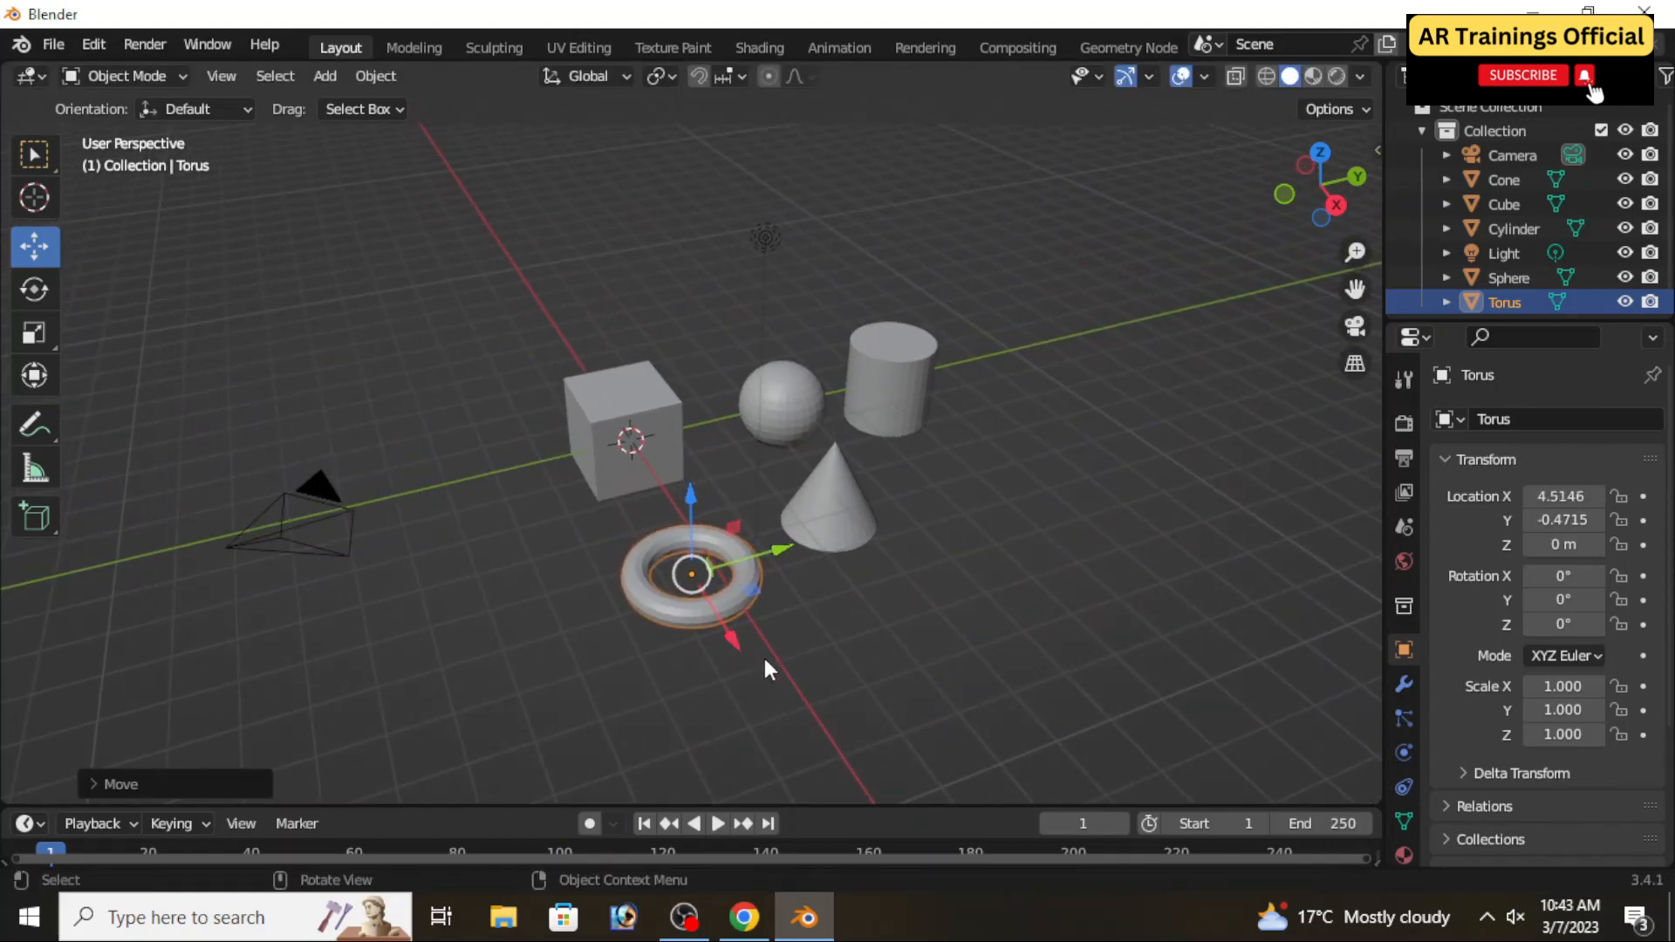
{"action": "middle_click_drag", "start_coordinate": [788, 661], "coordinate": [845, 611]}
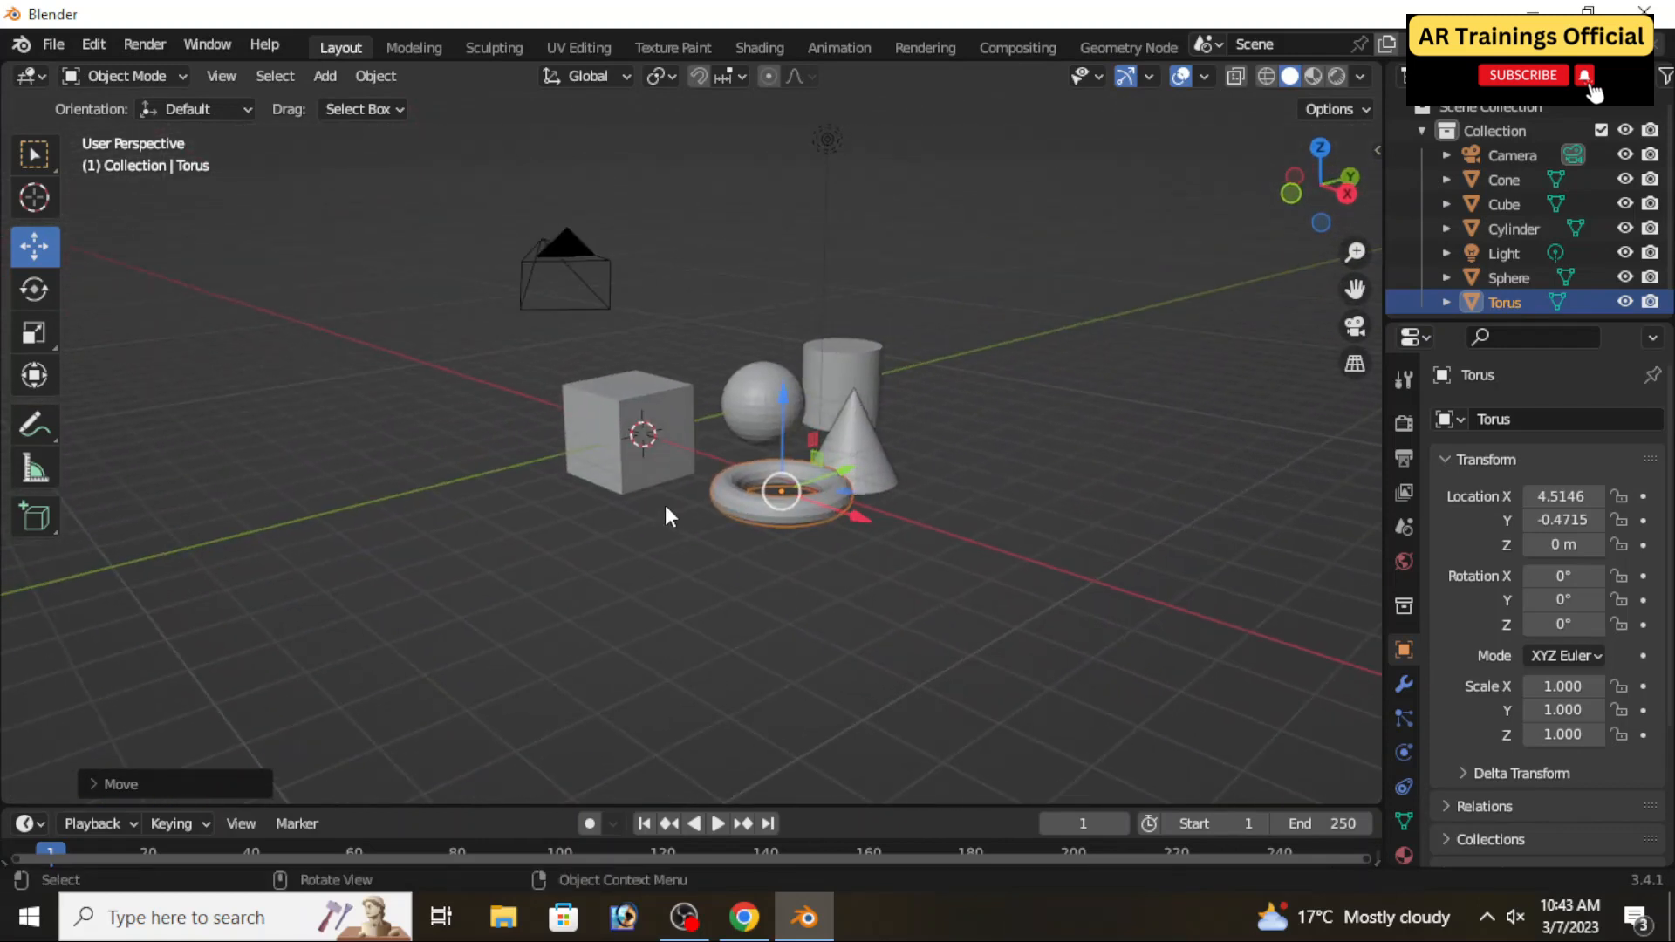
{"action": "middle_click_drag", "start_coordinate": [677, 512], "coordinate": [771, 542]}
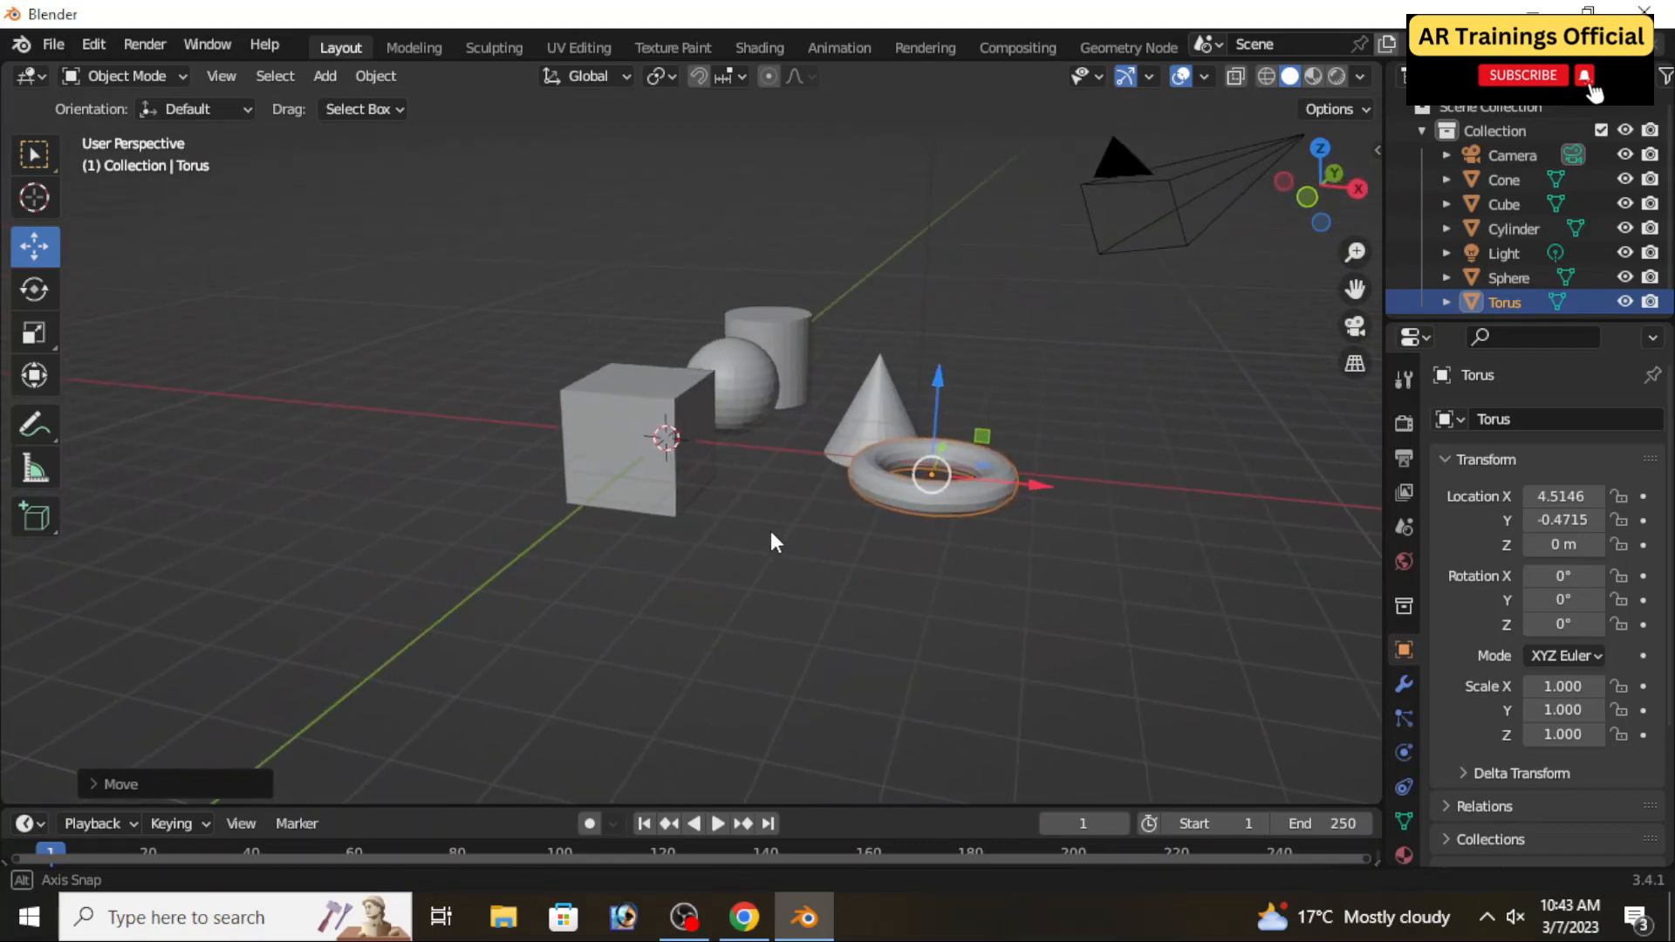
{"action": "middle_click_drag", "start_coordinate": [1038, 562], "coordinate": [1081, 475]}
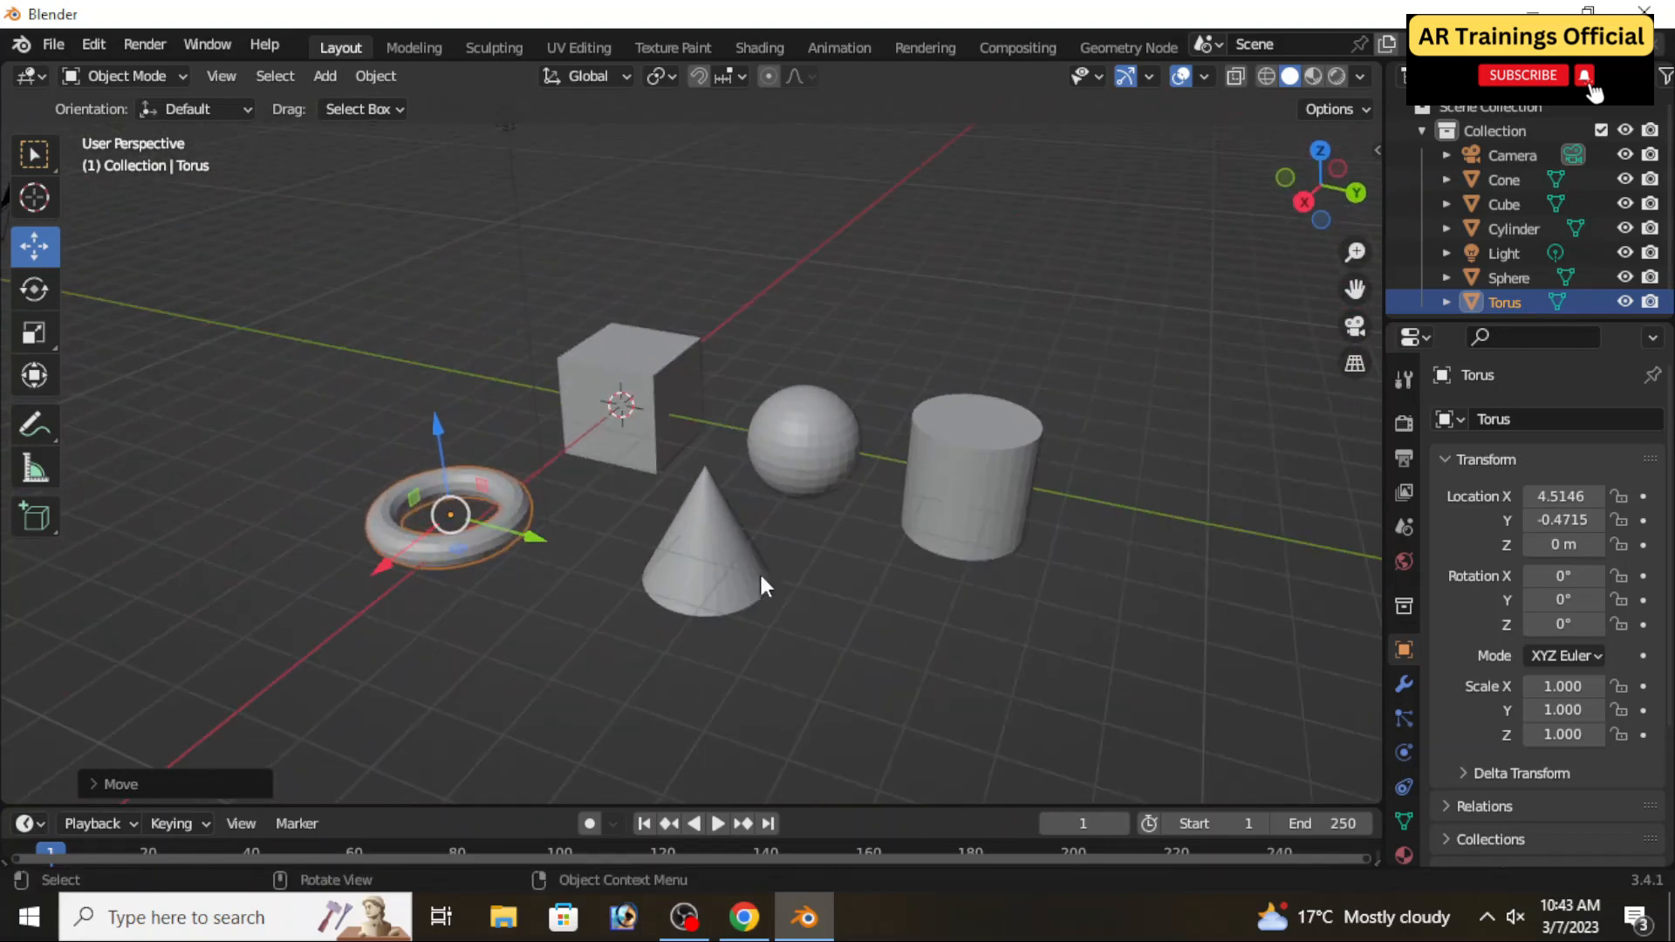
{"action": "middle_click_drag", "start_coordinate": [658, 708], "coordinate": [791, 691]}
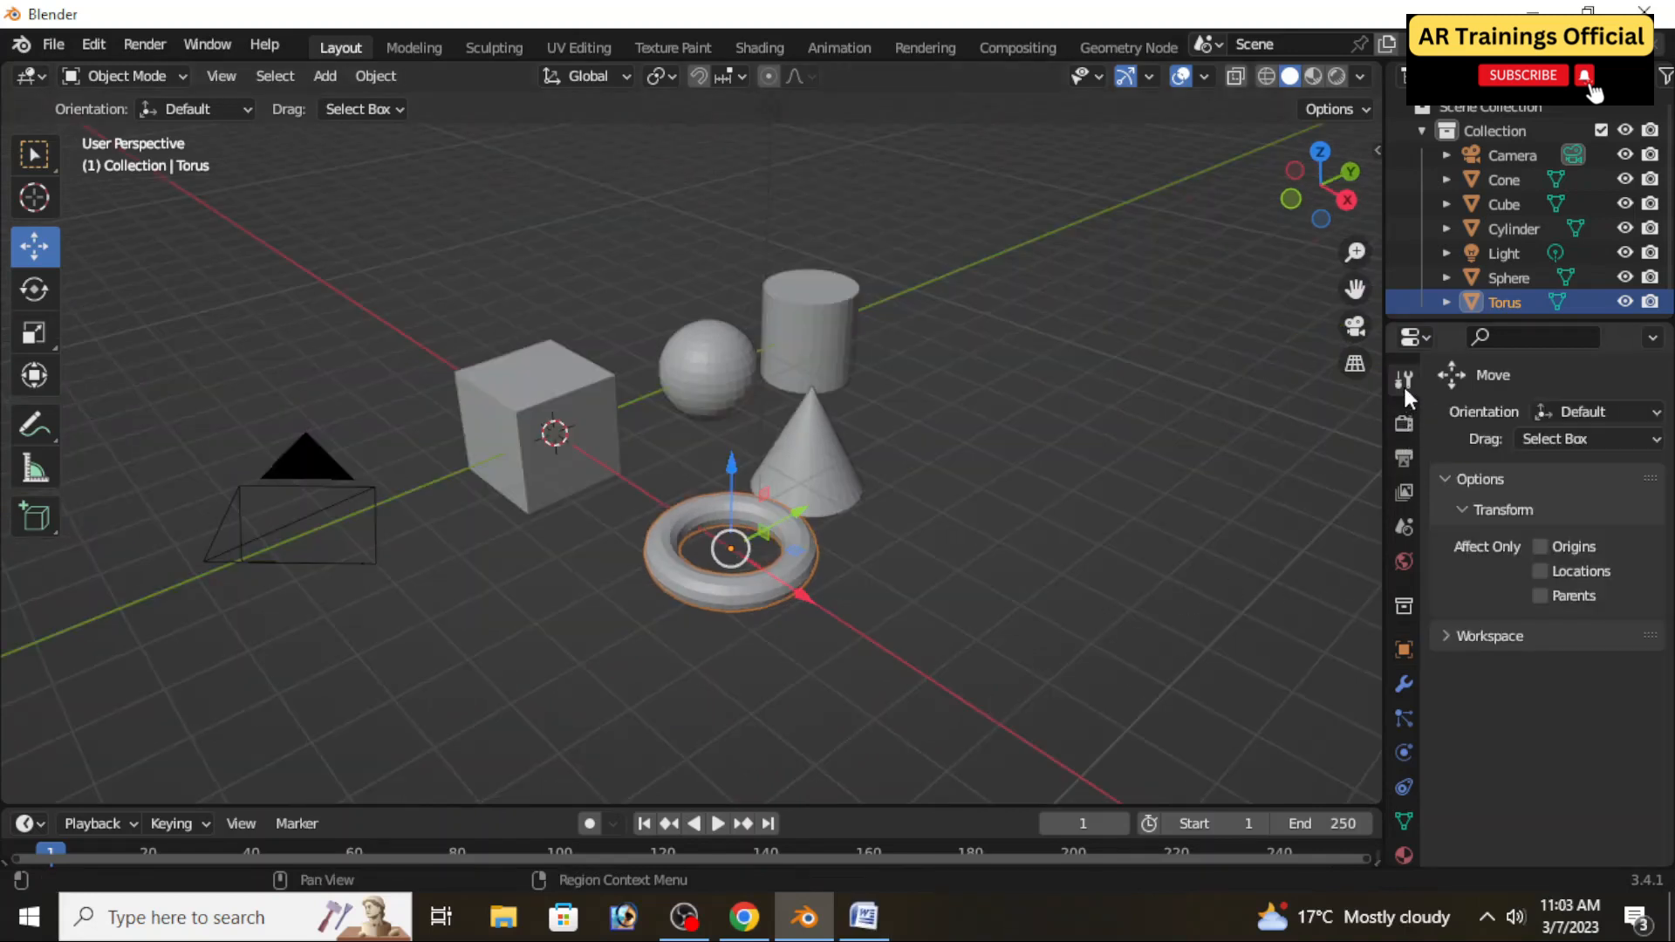
Step: Open the torus's modifier properties and look through the list of available modifiers without adding one
{"action": "left_click", "coordinate": [1406, 677]}
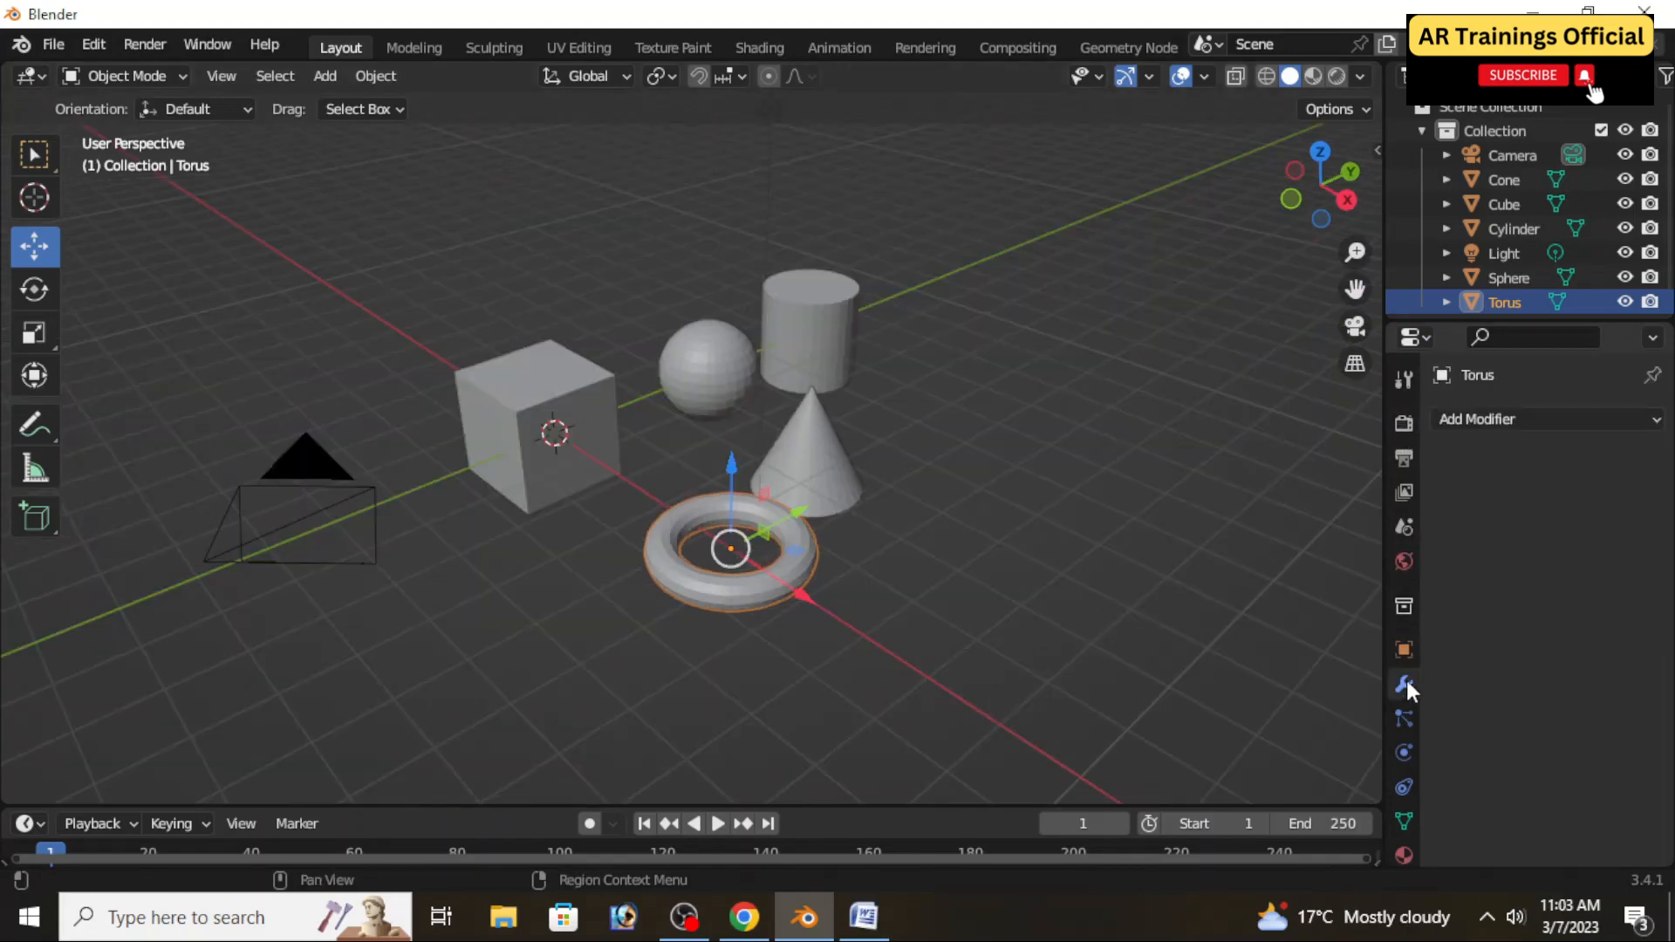
{"action": "left_click", "coordinate": [1480, 417]}
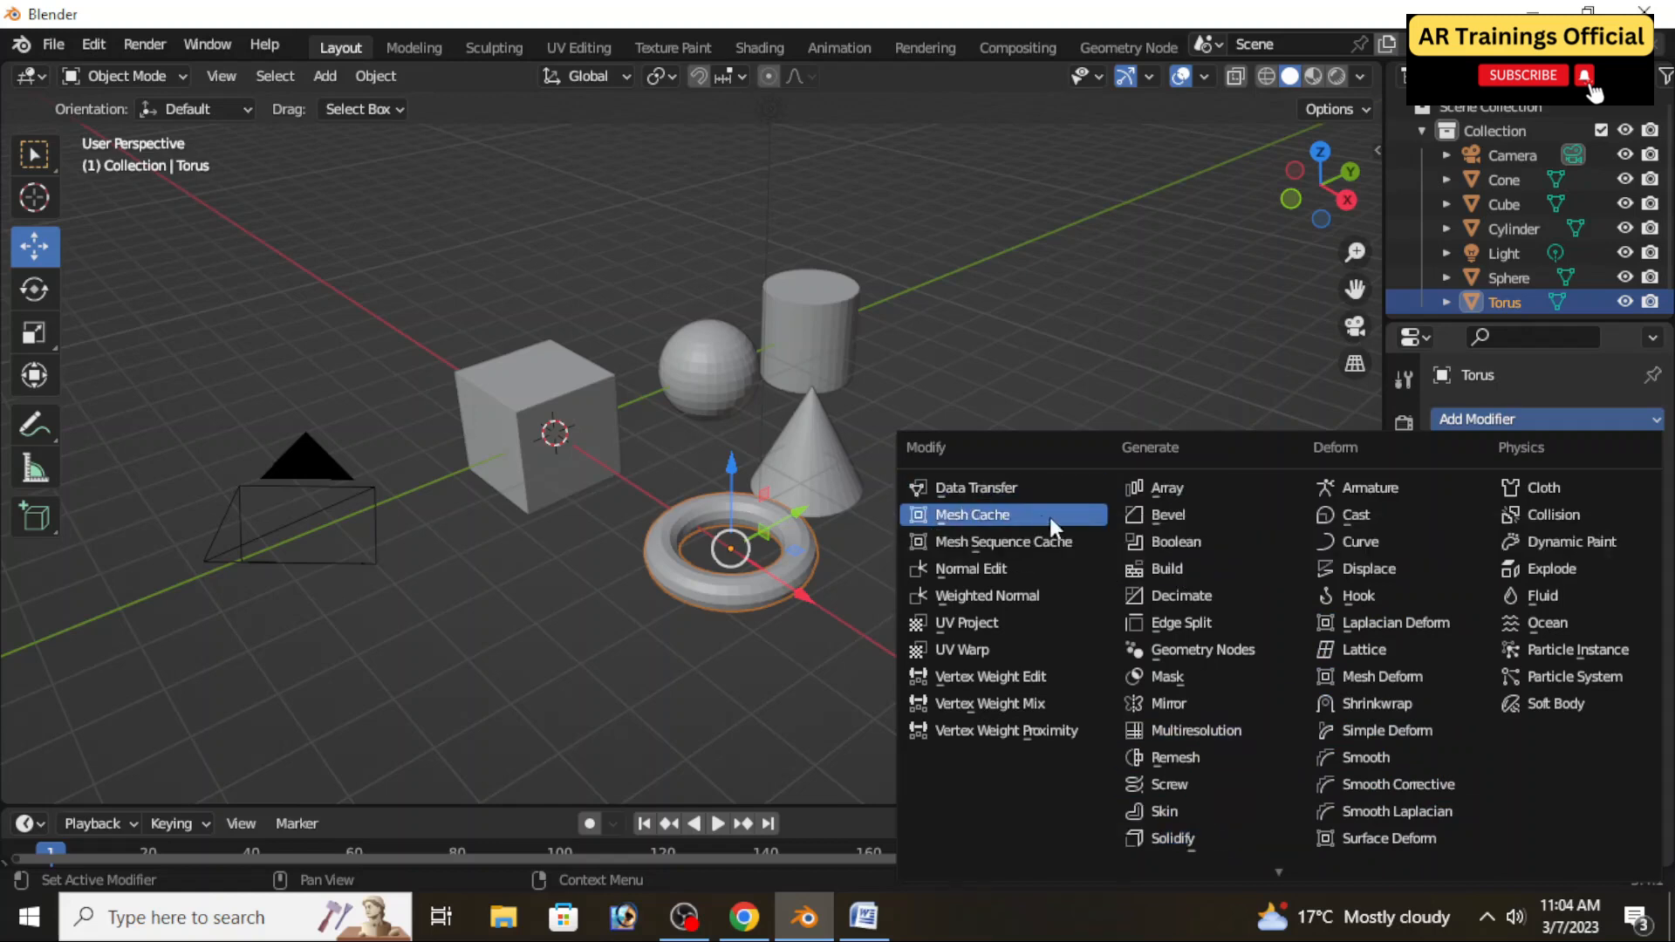
{"action": "left_click", "coordinate": [1491, 419]}
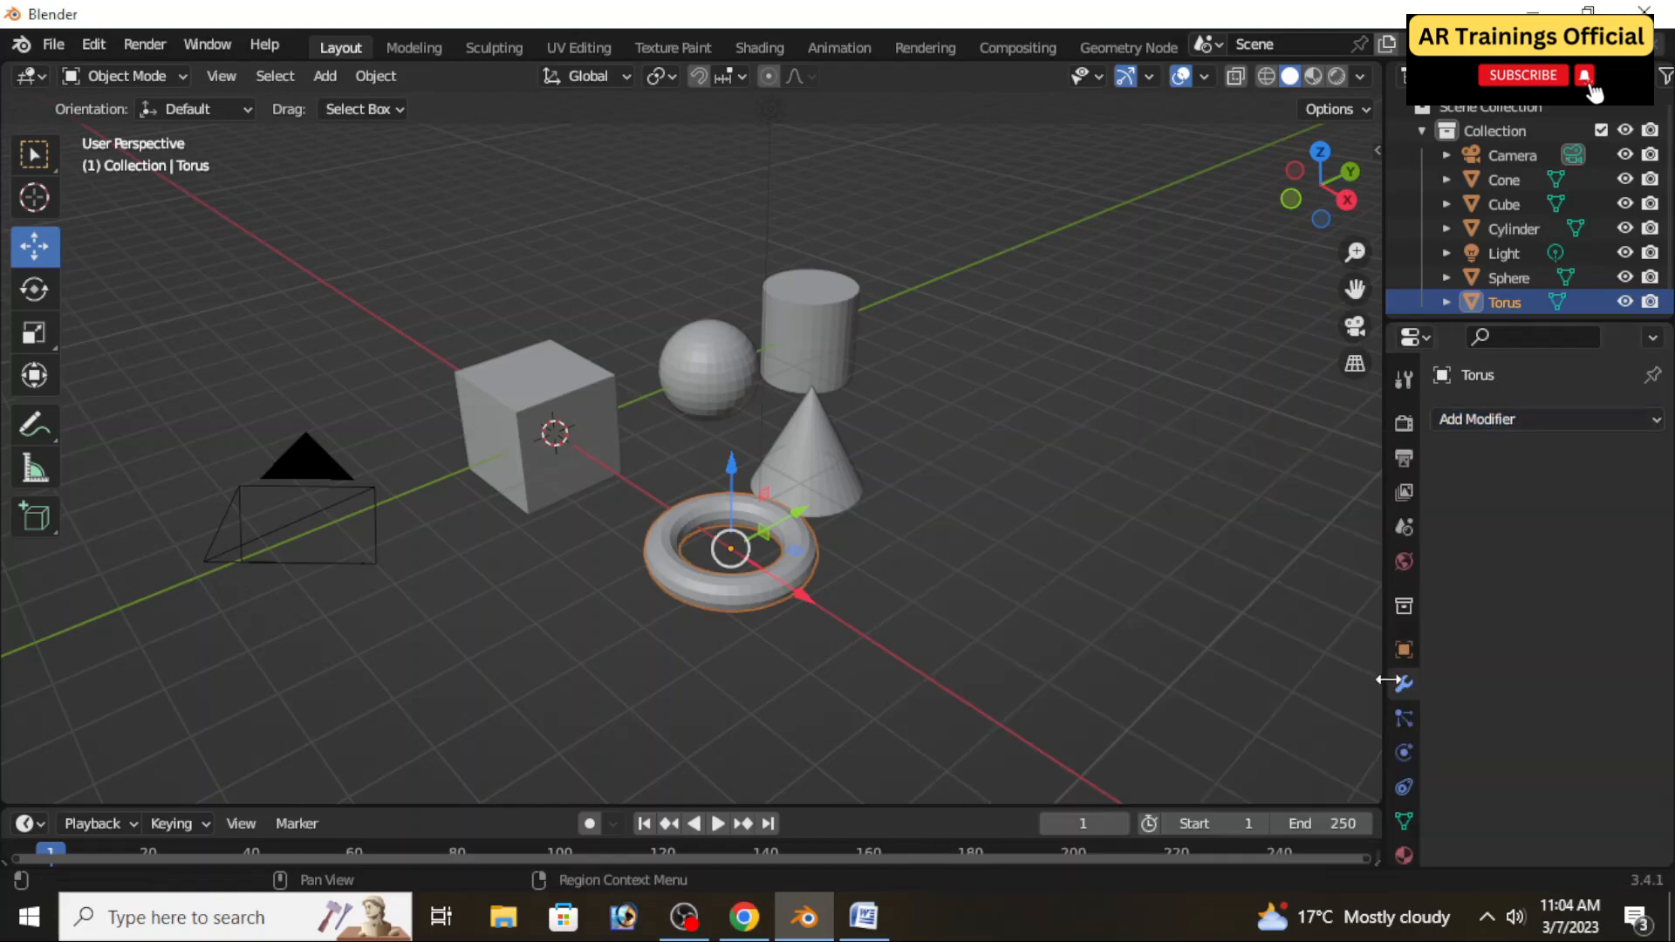
{"action": "left_click", "coordinate": [1494, 424]}
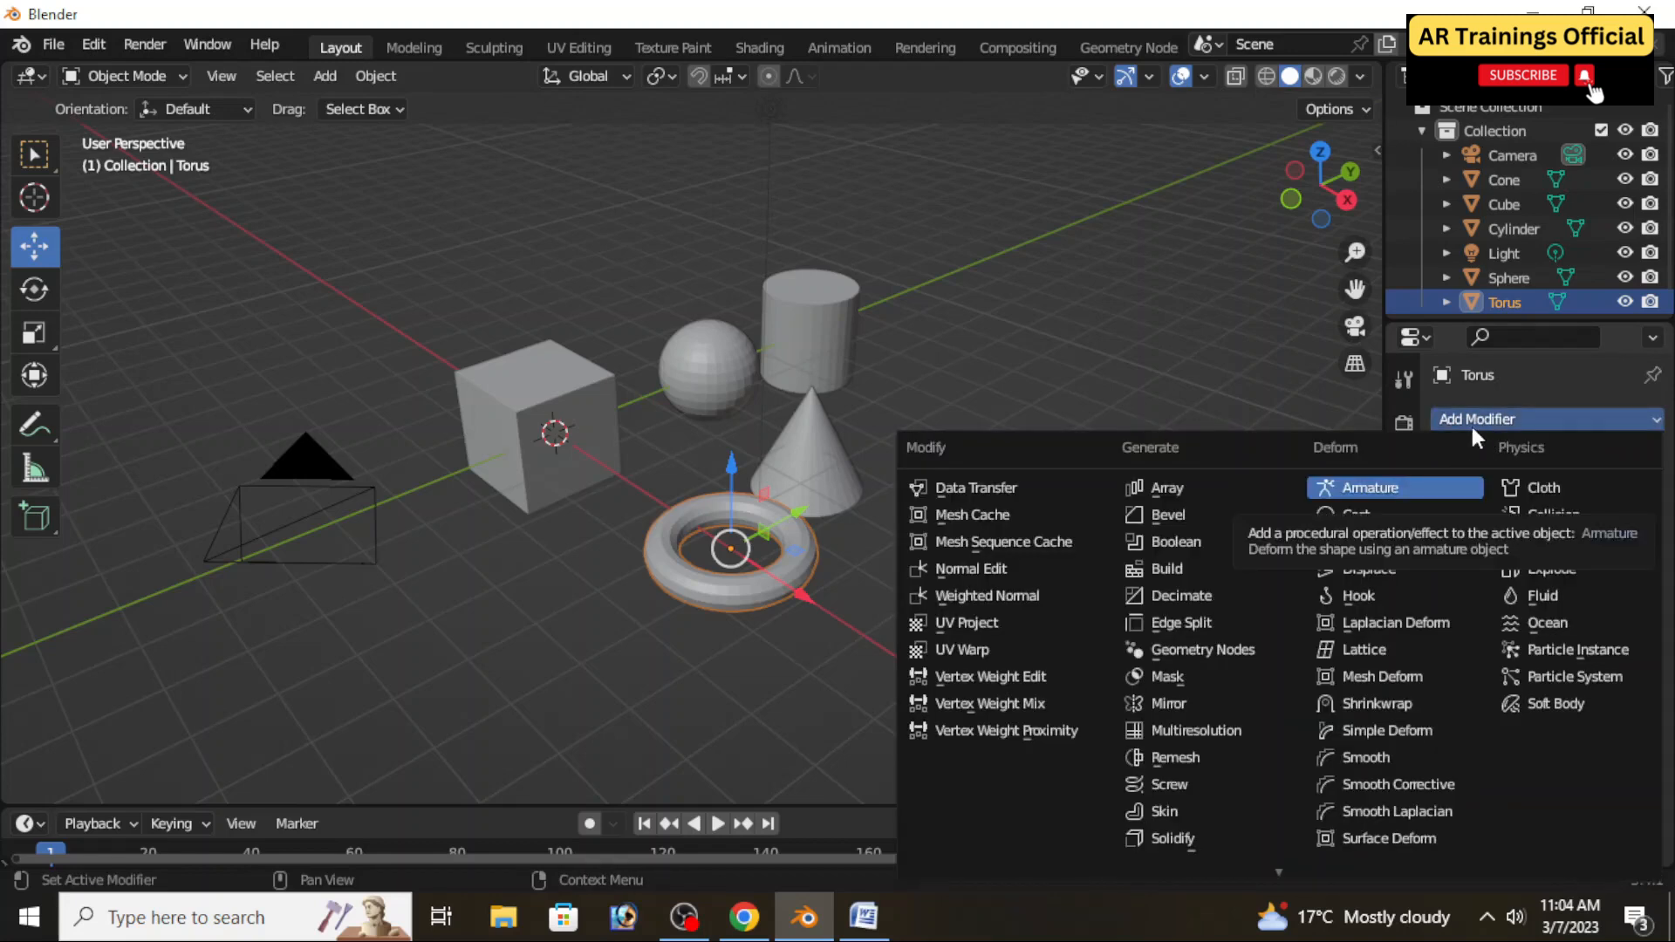
{"action": "left_click", "coordinate": [1493, 418]}
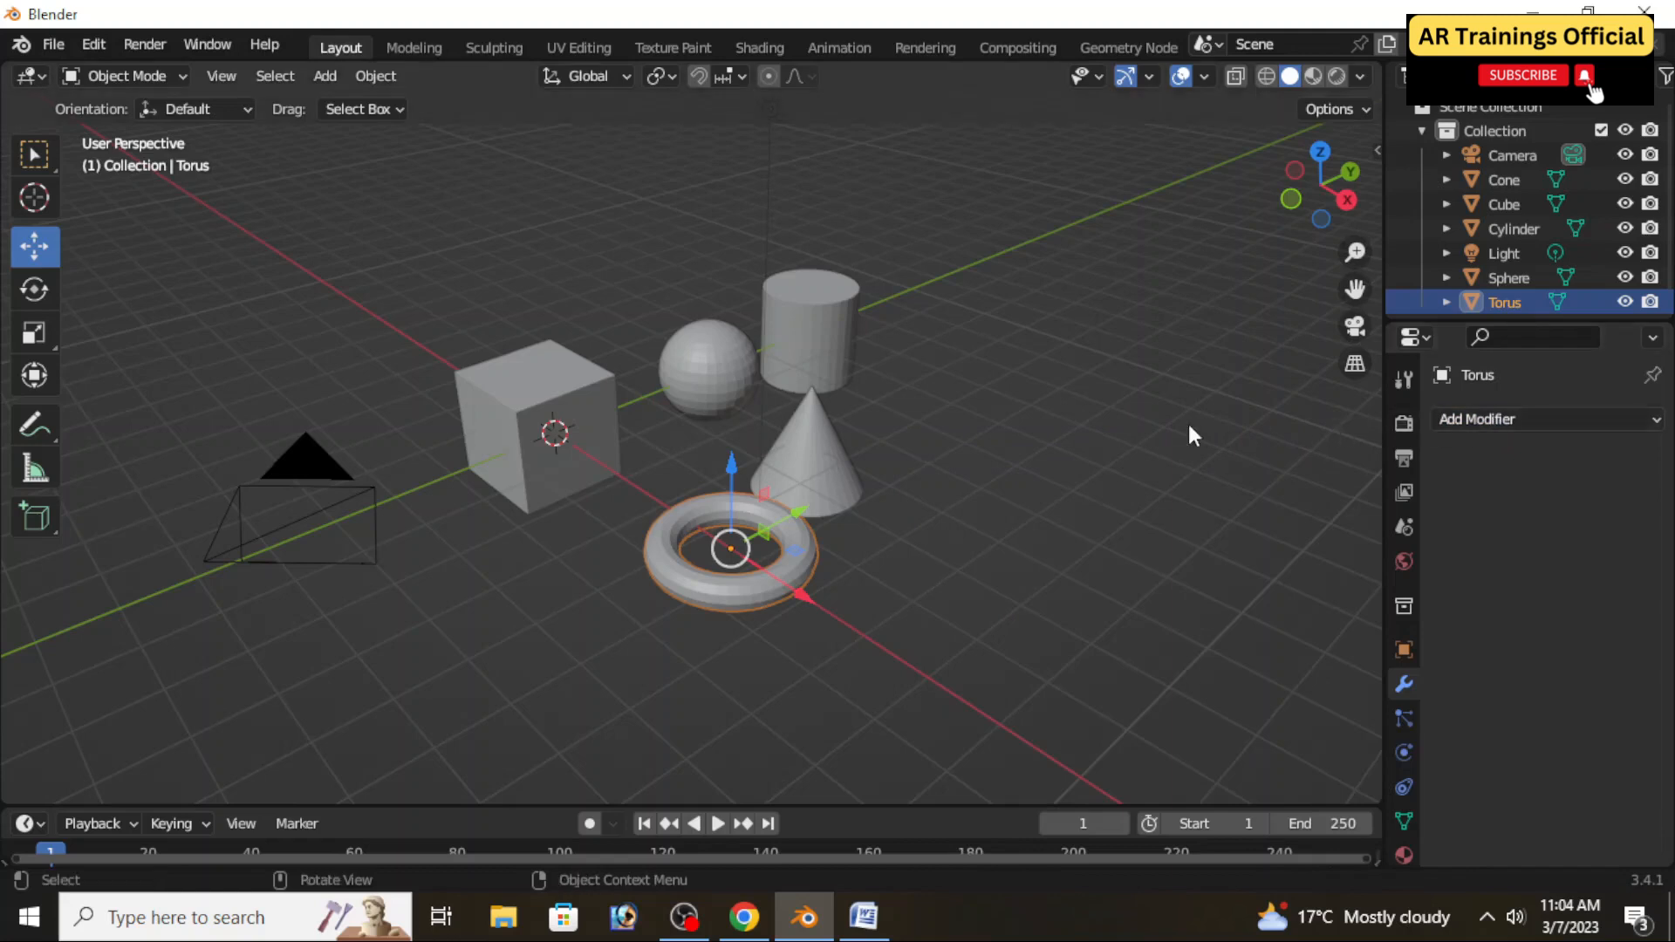
Step: Split the 3D viewport vertically into two side-by-side viewports, the new divider slightly short of the middle
{"action": "mouse_move", "coordinate": [966, 571]}
{"action": "middle_mouse_down"}
{"action": "mouse_move", "coordinate": [898, 568]}
{"action": "mouse_move", "coordinate": [968, 567]}
{"action": "middle_mouse_up"}
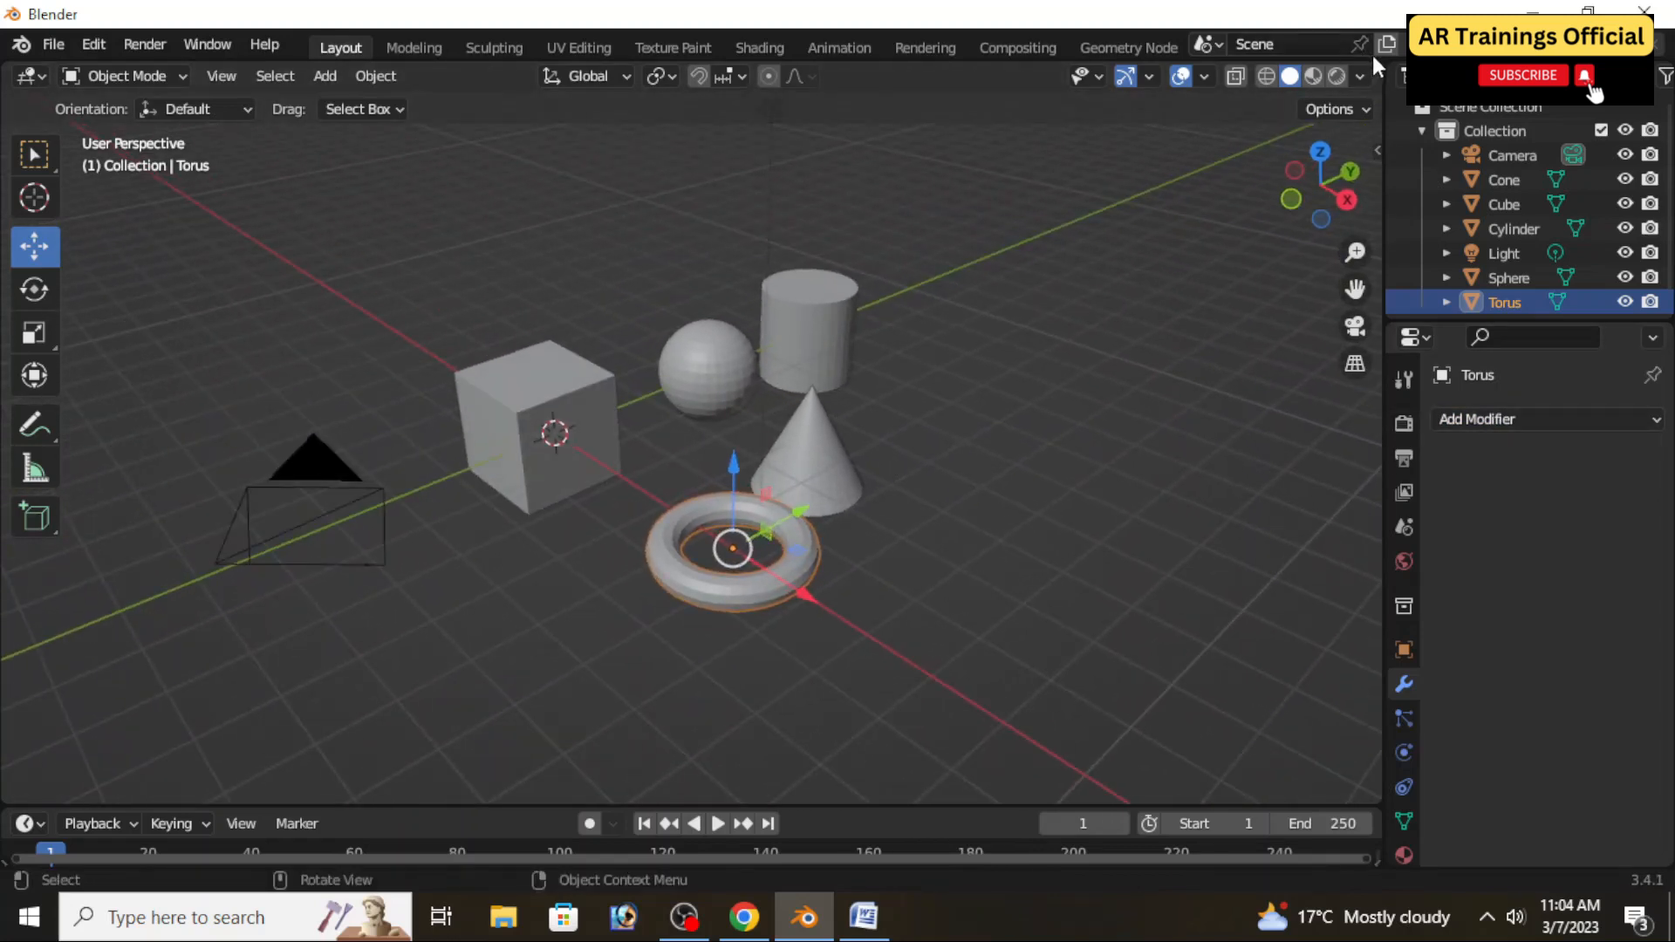
{"action": "left_click_drag", "start_coordinate": [1372, 52], "coordinate": [610, 553]}
{"action": "middle_click_drag", "start_coordinate": [872, 600], "coordinate": [863, 600]}
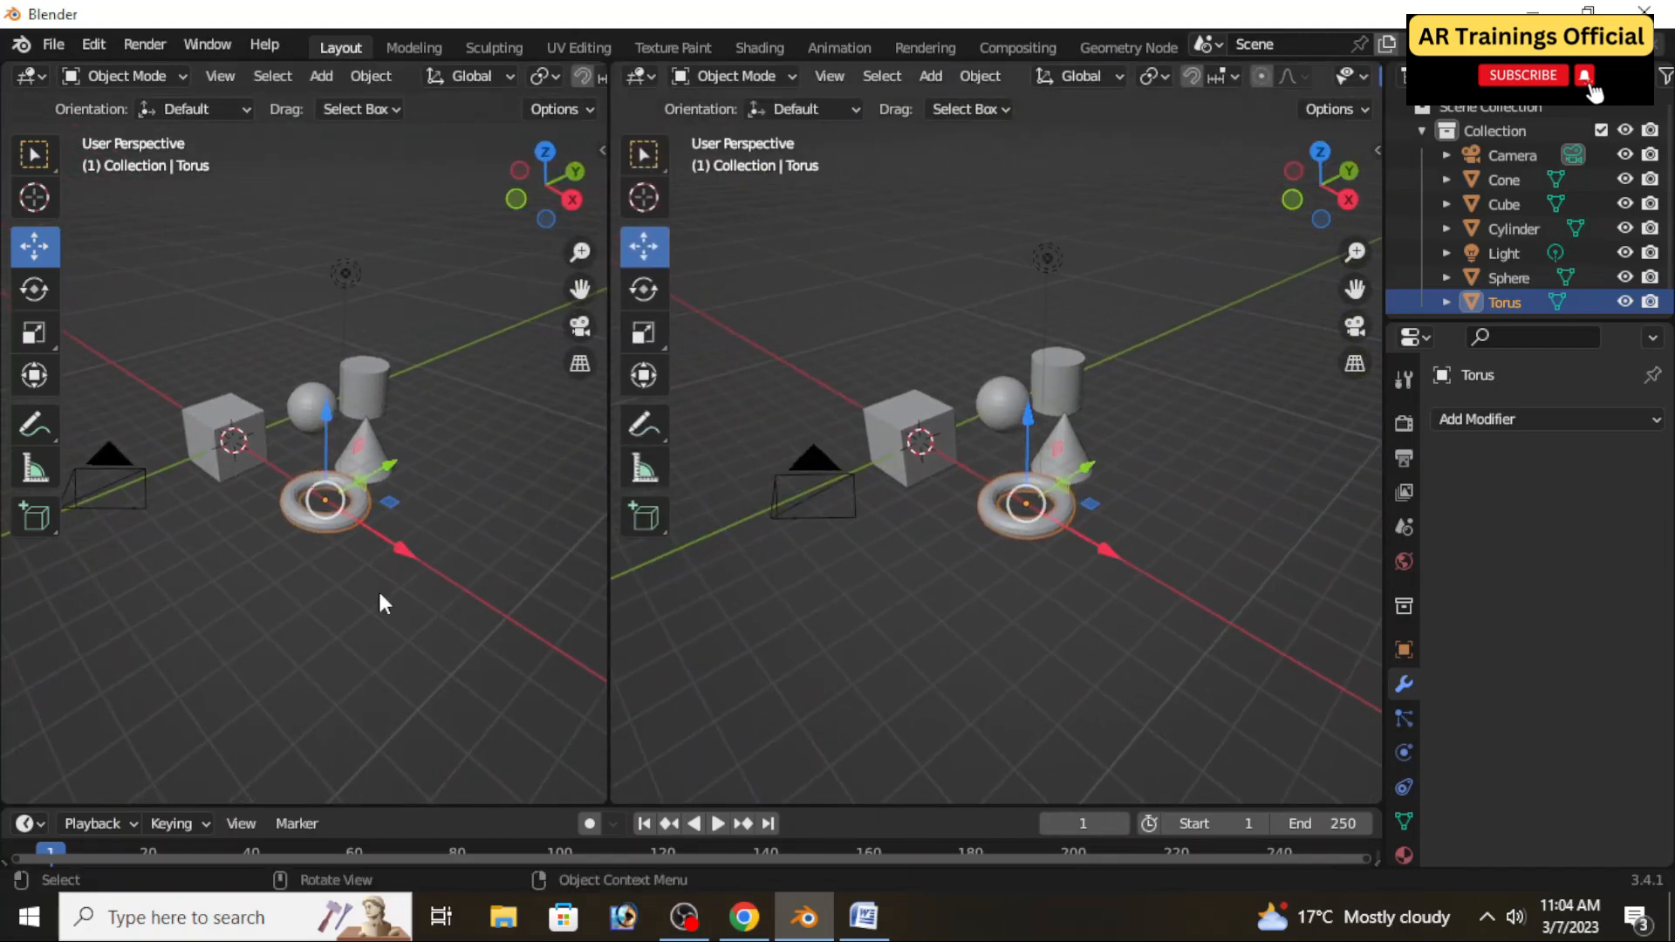
{"action": "middle_click_drag", "start_coordinate": [377, 589], "coordinate": [257, 593]}
Step: Switch the narrower of the two viewports to the UV Editor and inspect its empty grid
{"action": "left_click", "coordinate": [32, 76]}
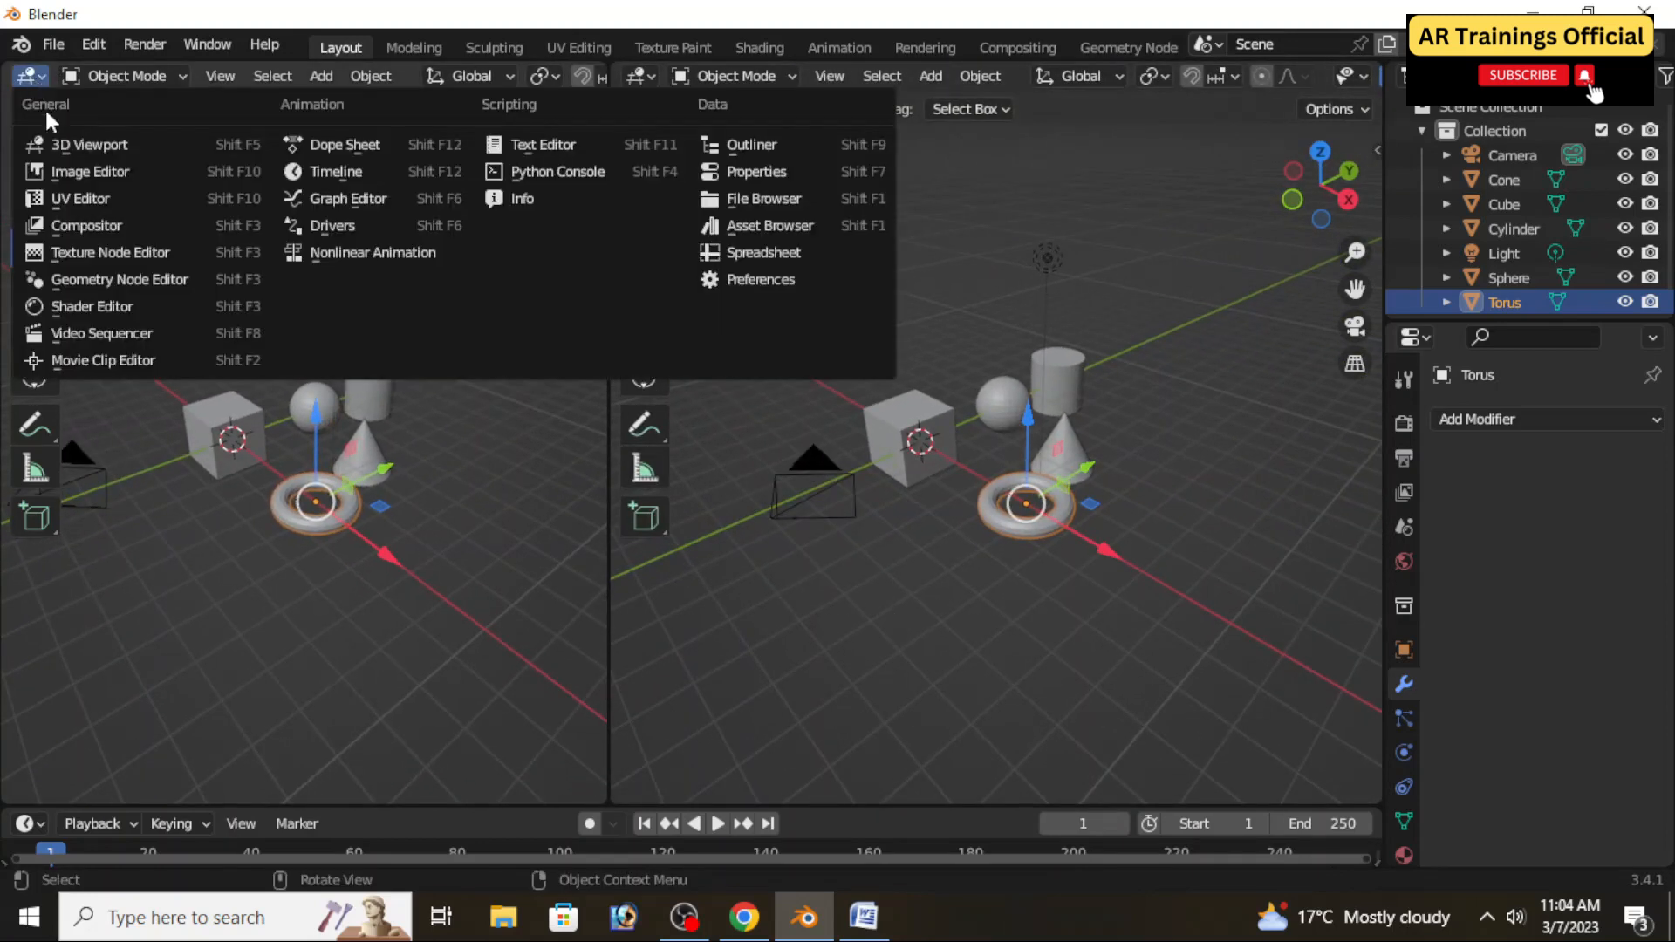
{"action": "left_click", "coordinate": [82, 198]}
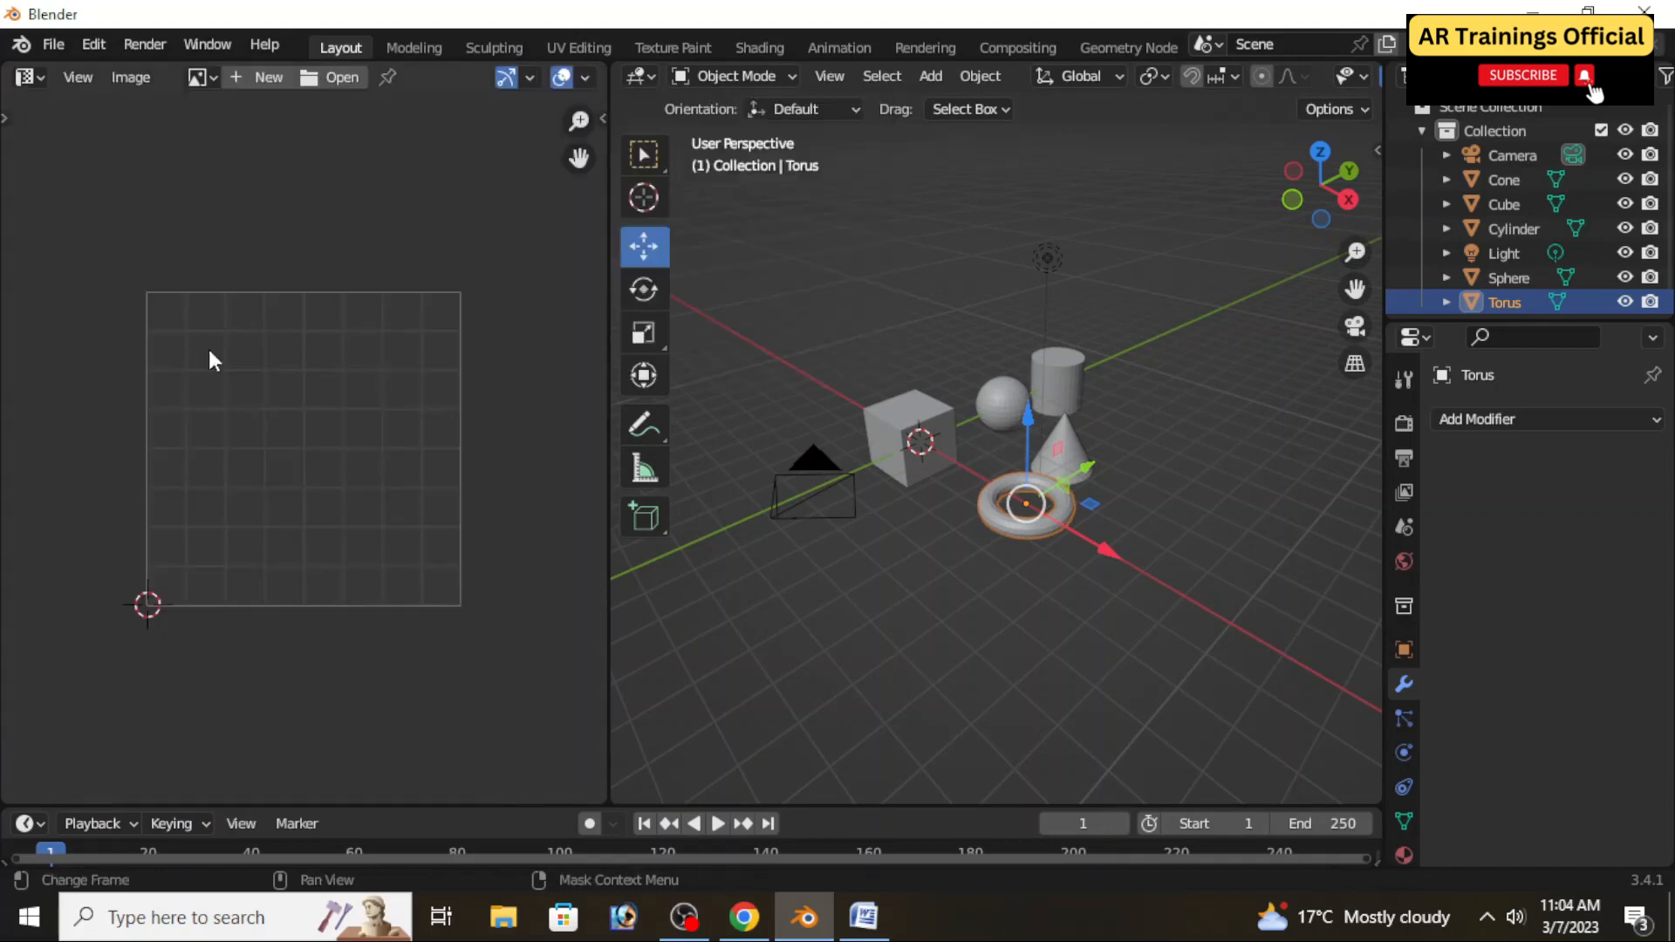
{"action": "scroll", "coordinate": [314, 419], "scroll_direction": "down", "scroll_amount": 4}
{"action": "scroll", "coordinate": [294, 427], "scroll_direction": "up", "scroll_amount": 3}
{"action": "scroll", "coordinate": [292, 433], "scroll_direction": "up", "scroll_amount": 4}
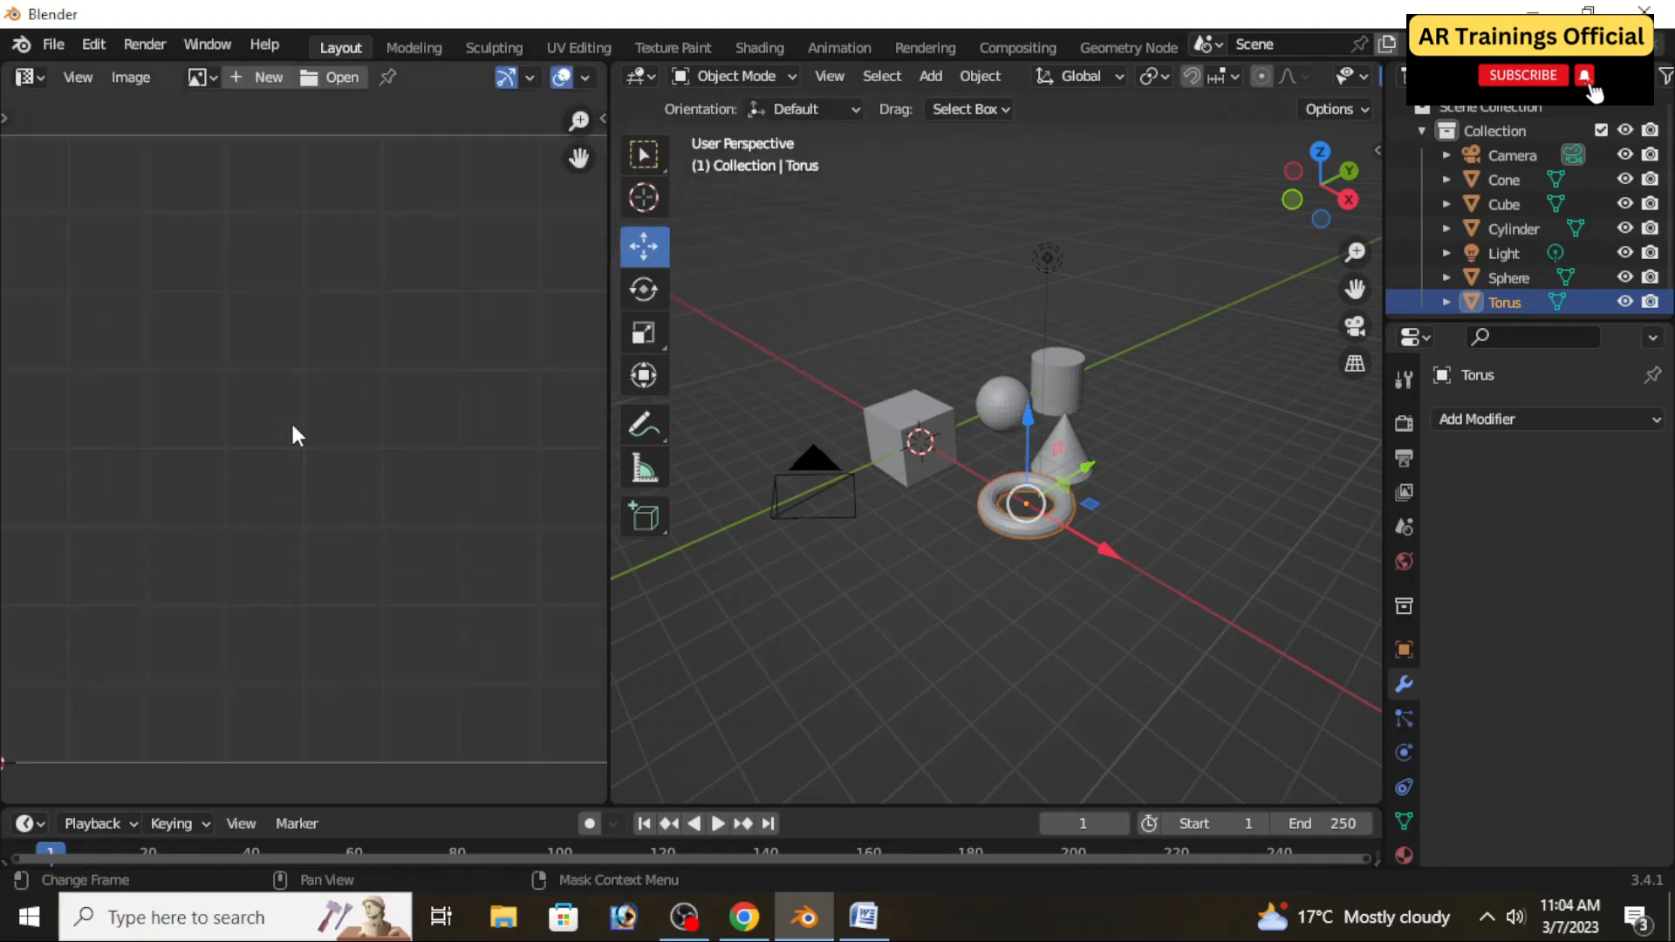
{"action": "scroll", "coordinate": [296, 436], "scroll_direction": "down", "scroll_amount": 3}
Step: Select only the cube in the 3D viewport
{"action": "middle_click_drag", "start_coordinate": [896, 555], "coordinate": [908, 602]}
{"action": "scroll", "coordinate": [933, 482], "scroll_direction": "up", "scroll_amount": 6}
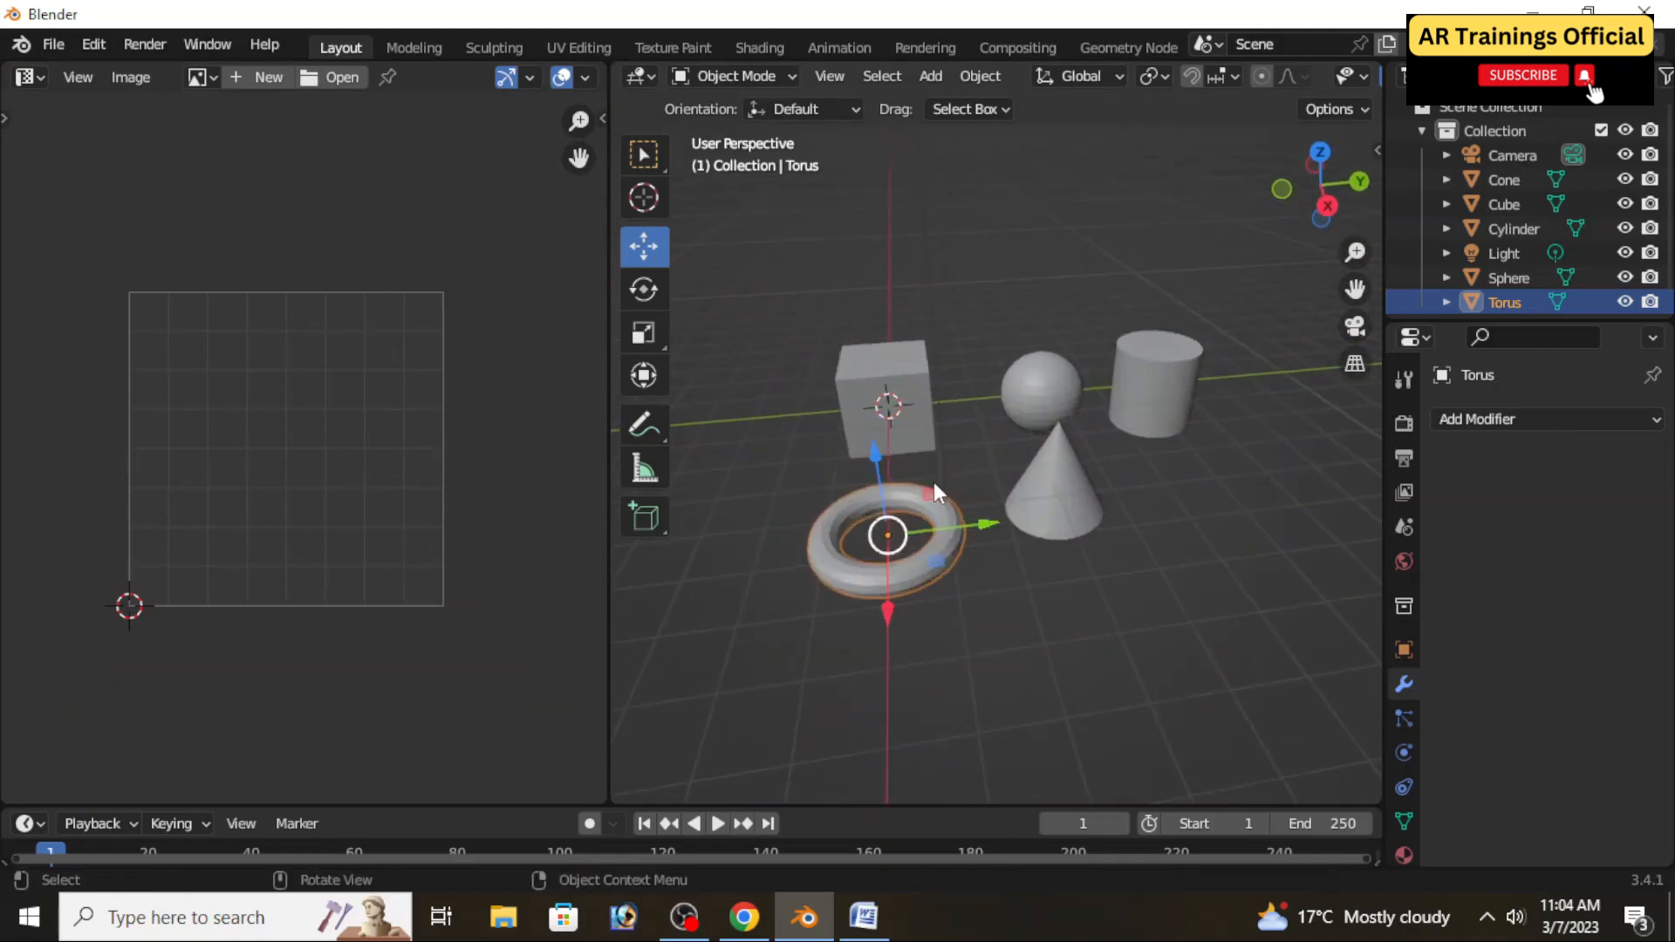
{"action": "middle_click_drag", "start_coordinate": [898, 515], "coordinate": [1022, 499], "text": "shift"}
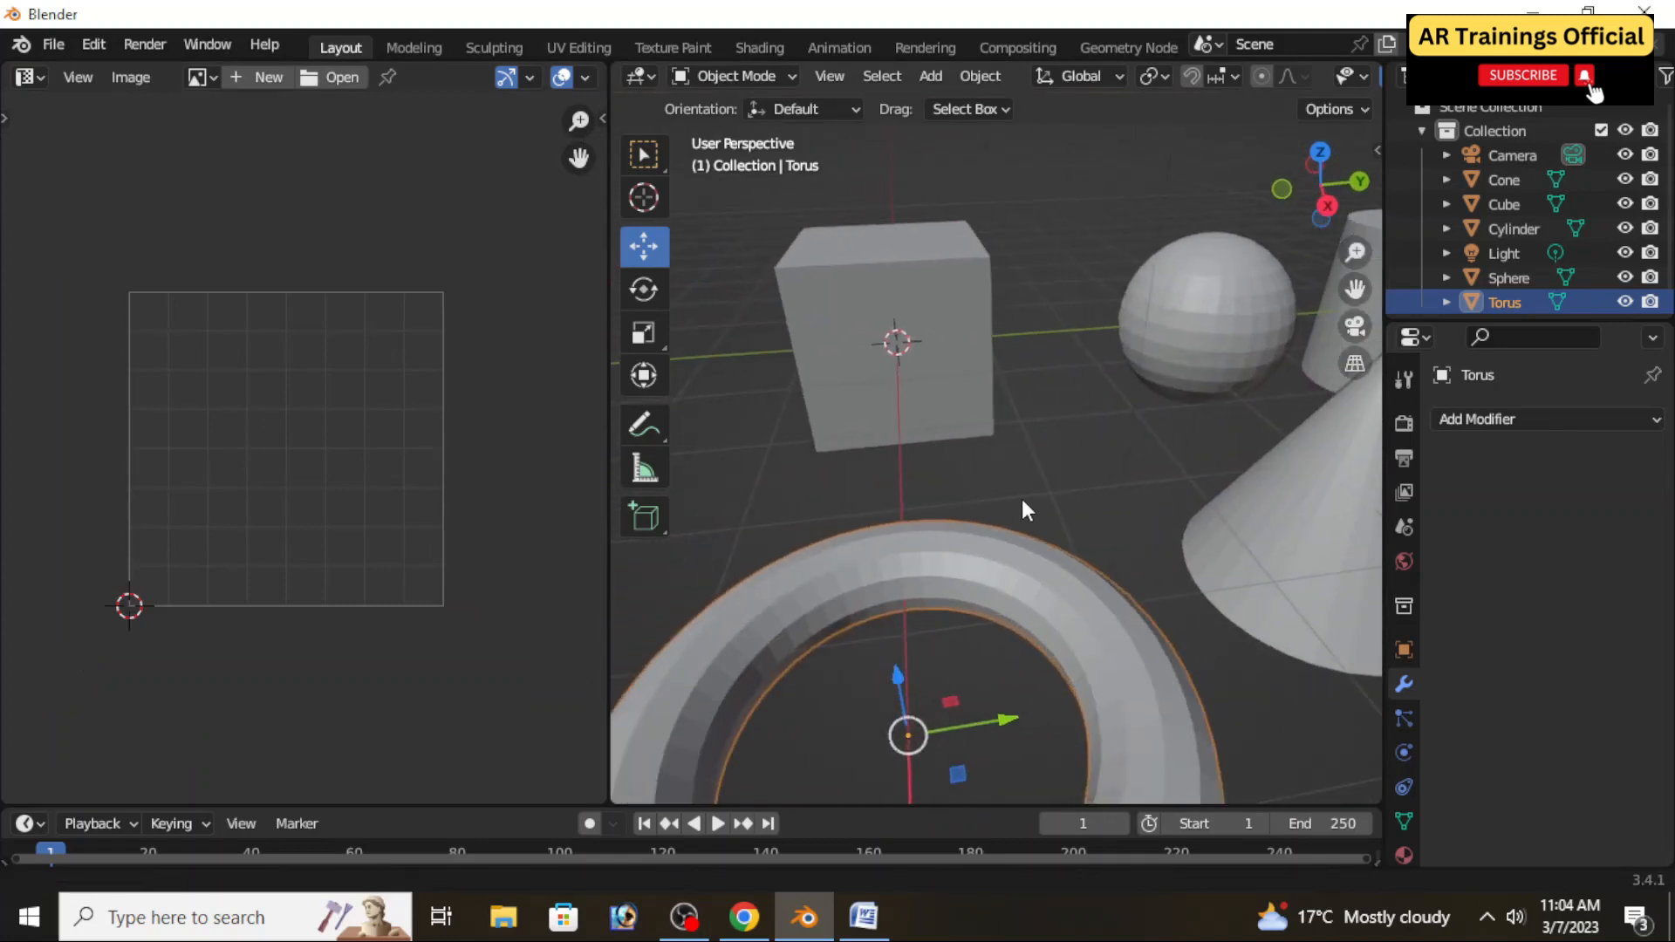
{"action": "scroll", "coordinate": [1023, 499], "scroll_direction": "down", "scroll_amount": 4}
{"action": "middle_click_drag", "start_coordinate": [1023, 556], "coordinate": [939, 499]}
{"action": "scroll", "coordinate": [940, 499], "scroll_direction": "up", "scroll_amount": 2}
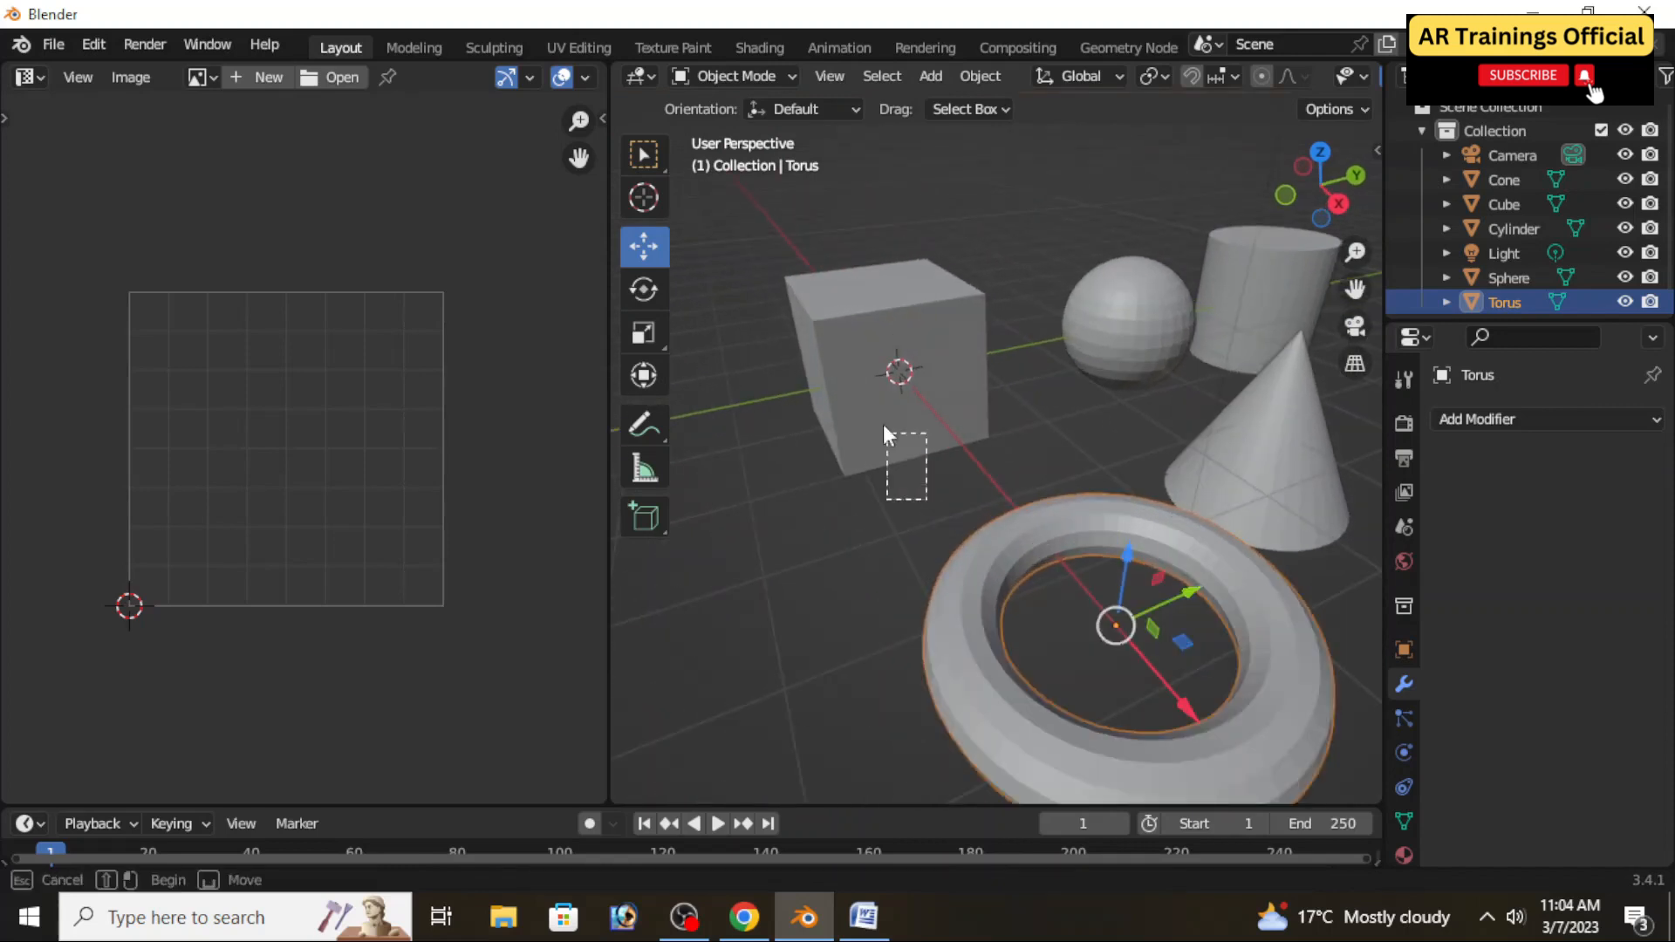
{"action": "left_click", "coordinate": [830, 330]}
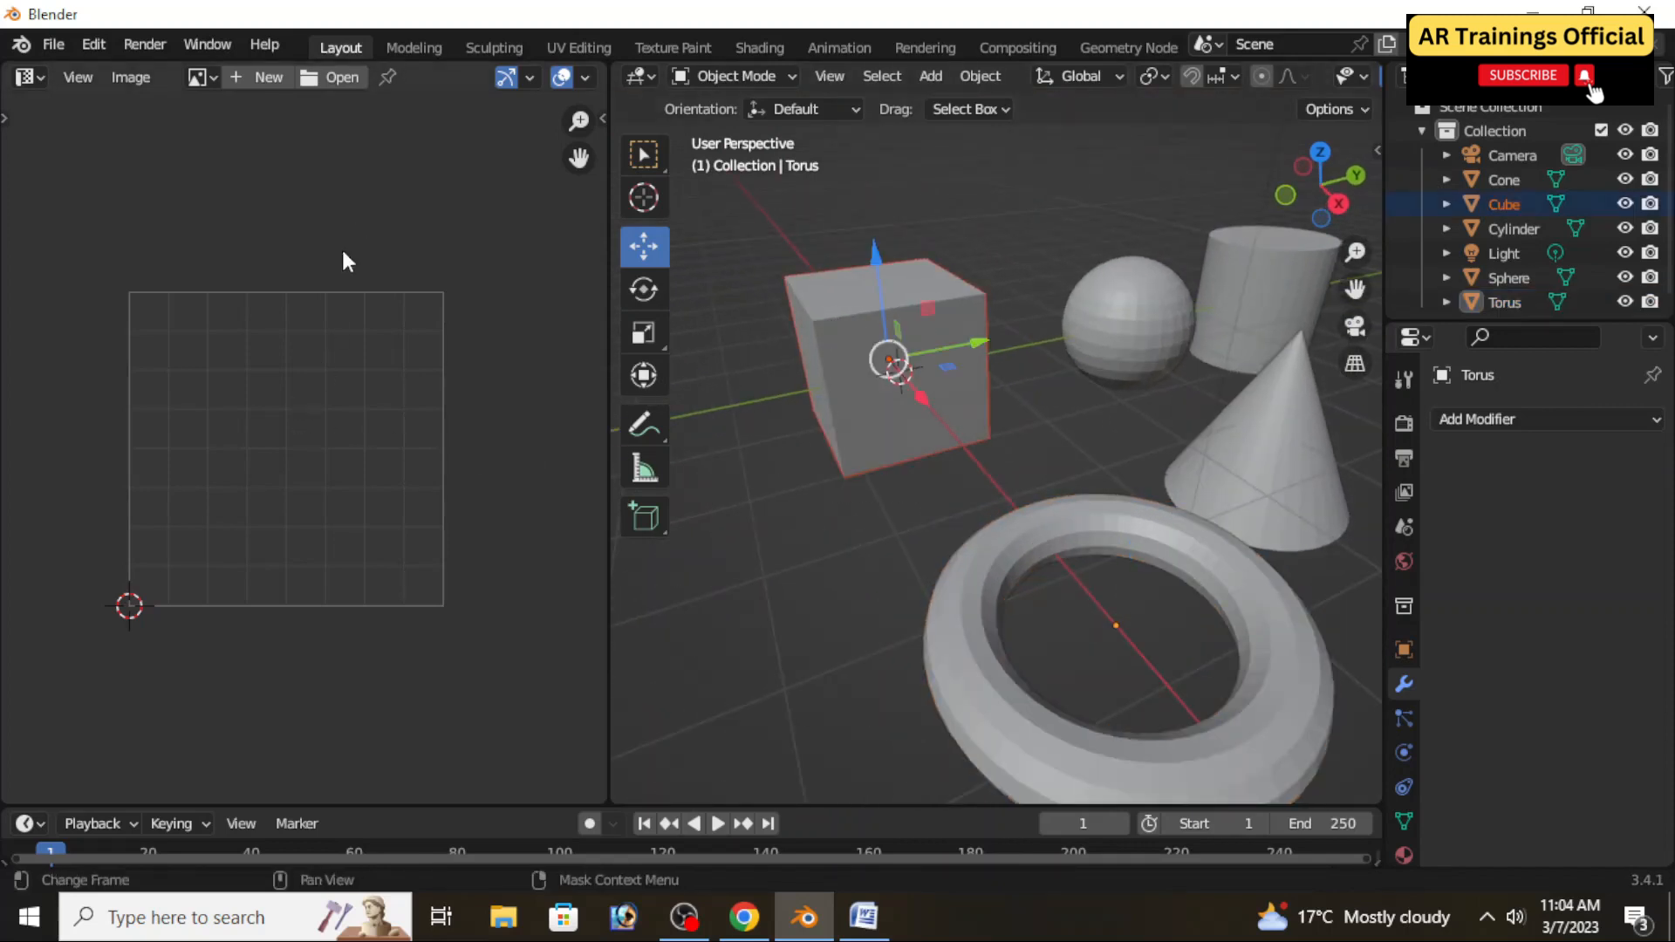
{"action": "scroll", "coordinate": [218, 516], "scroll_direction": "up", "scroll_amount": 2}
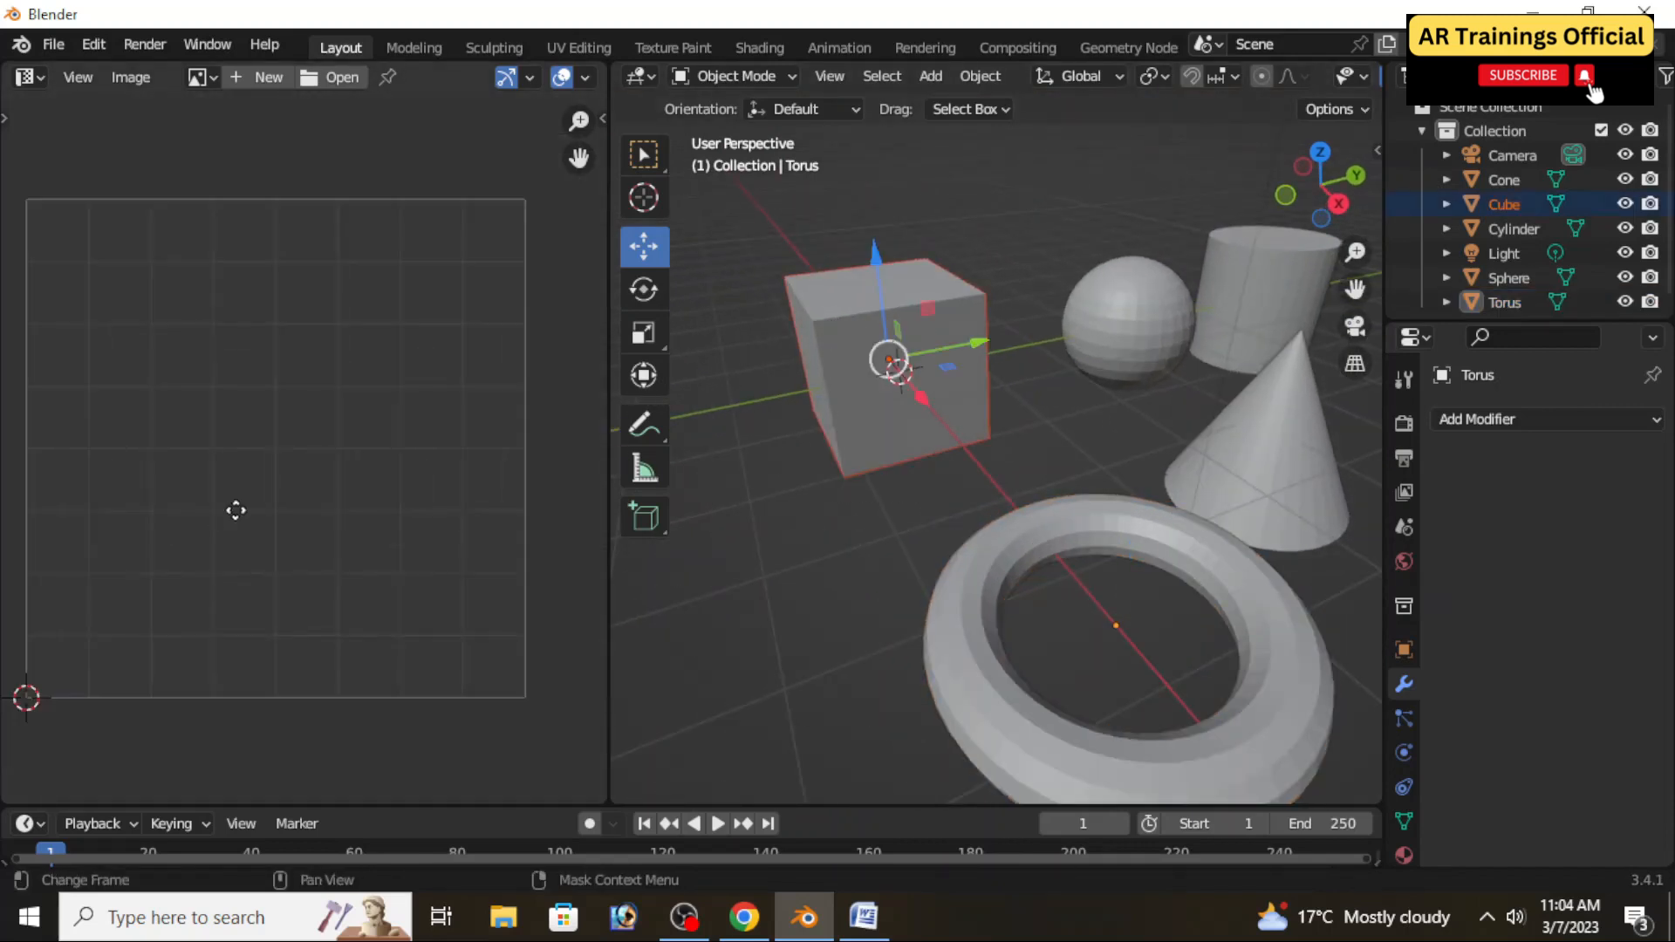
Step: Join the UV Editor and 3D viewport areas so the 3D viewport fills the combined space
{"action": "scroll", "coordinate": [249, 516], "scroll_direction": "down", "scroll_amount": 2}
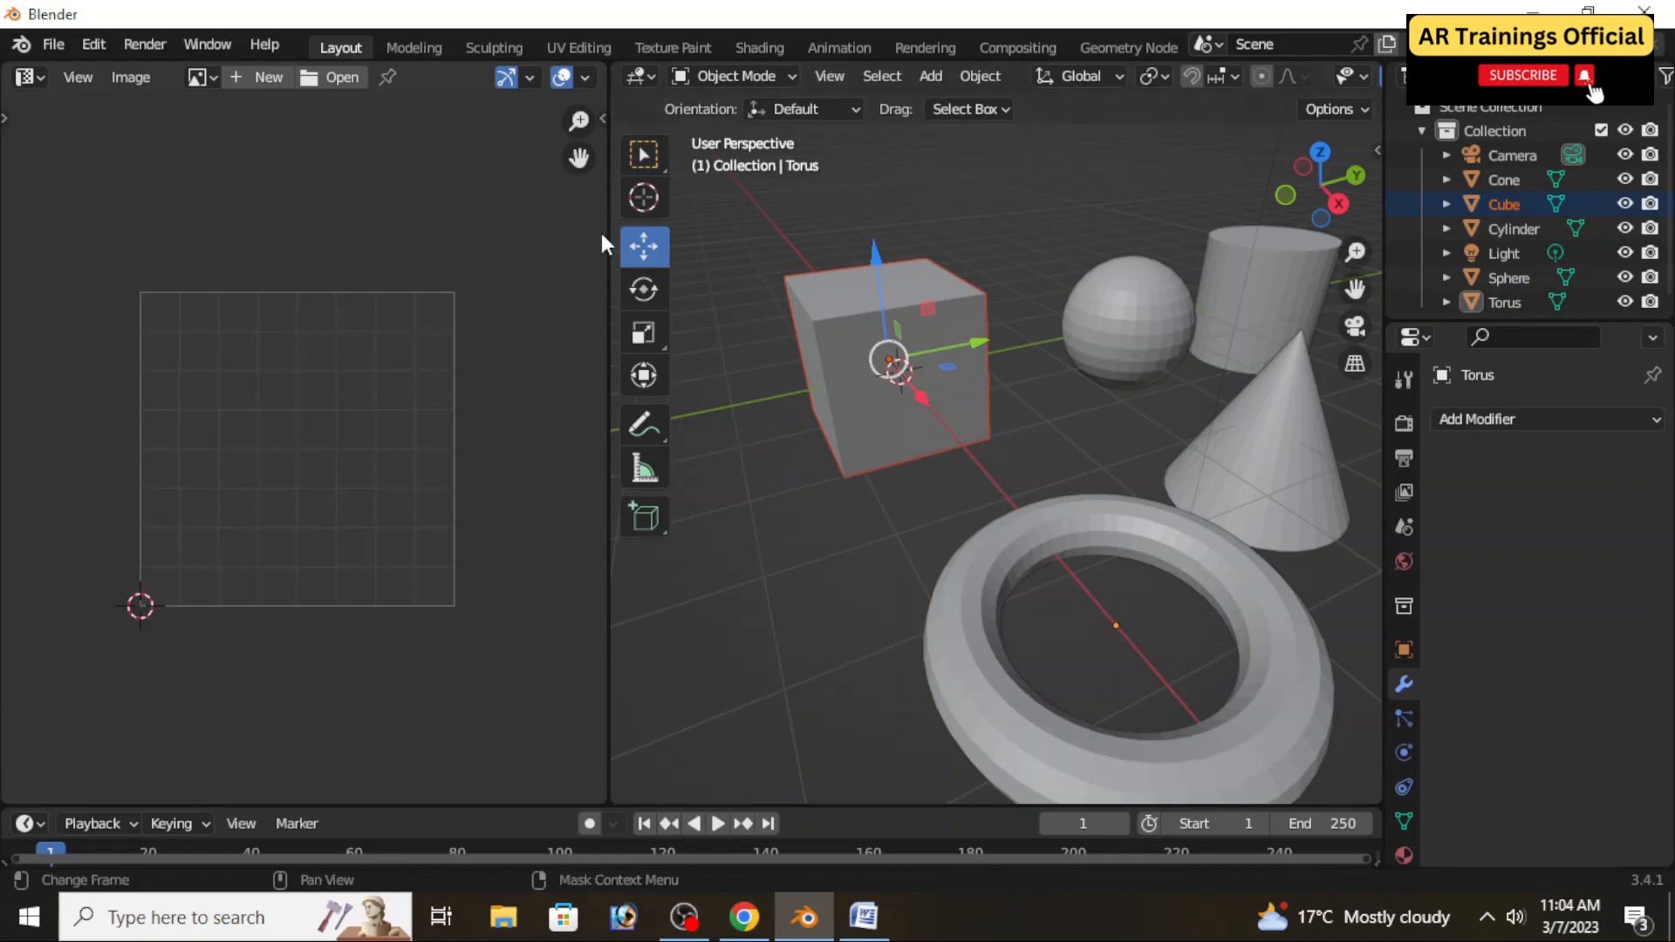
{"action": "right_click", "coordinate": [608, 263]}
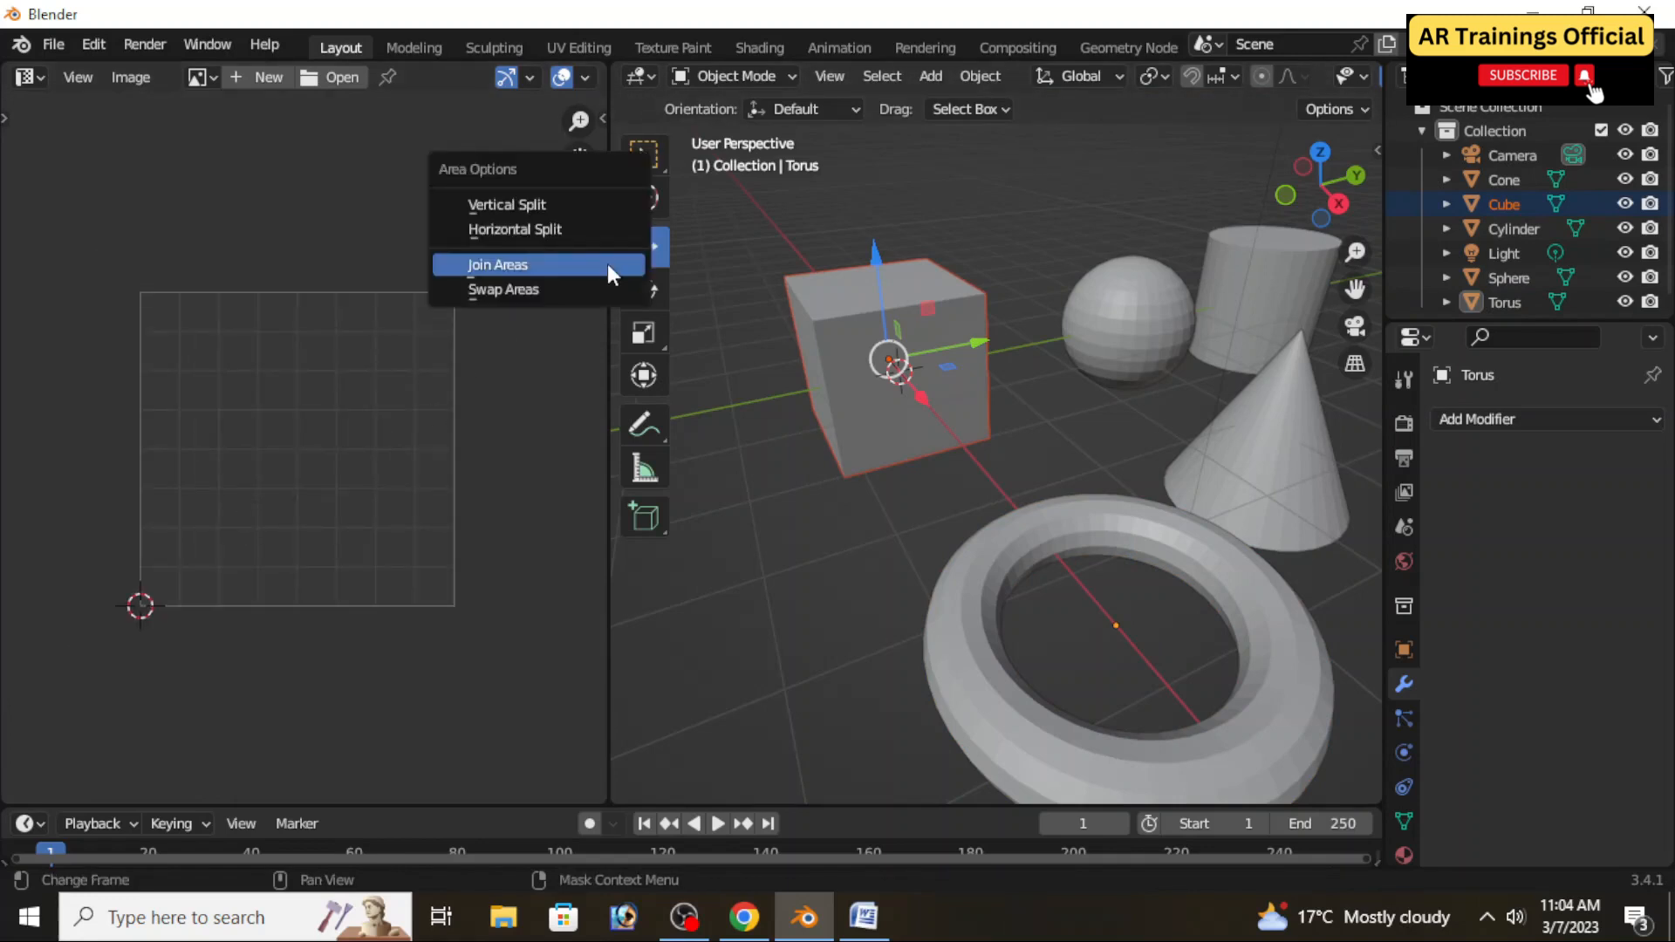
{"action": "left_click", "coordinate": [537, 267]}
{"action": "left_click", "coordinate": [402, 274]}
{"action": "scroll", "coordinate": [773, 332], "scroll_direction": "down", "scroll_amount": 4}
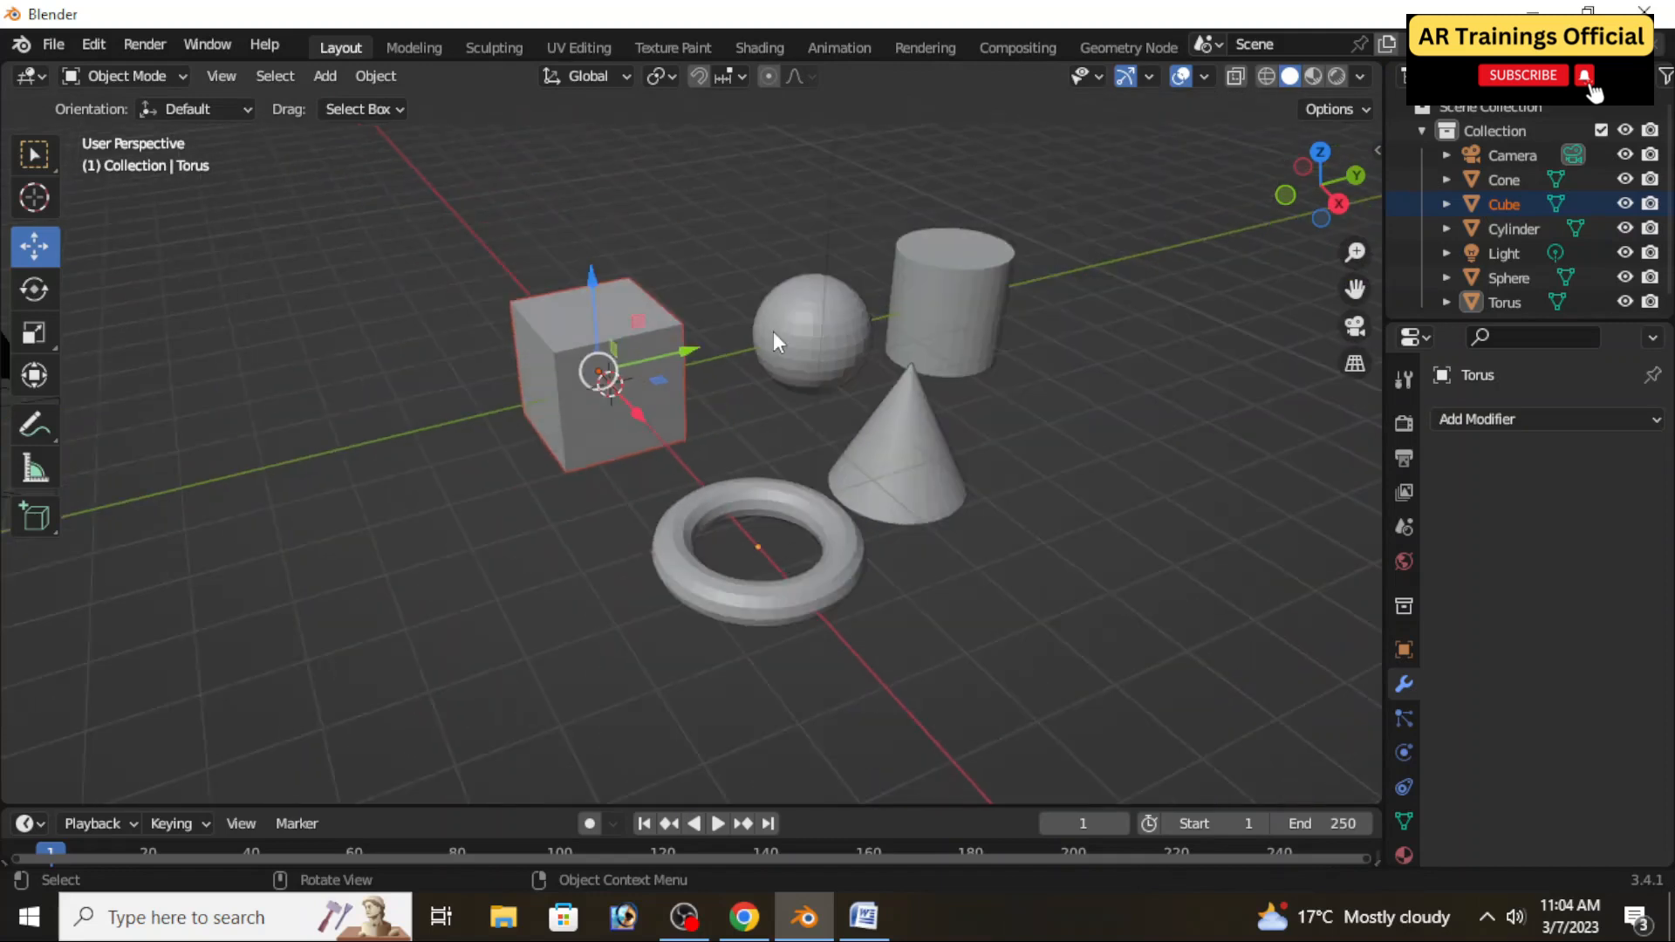
{"action": "scroll", "coordinate": [847, 463], "scroll_direction": "up", "scroll_amount": 3}
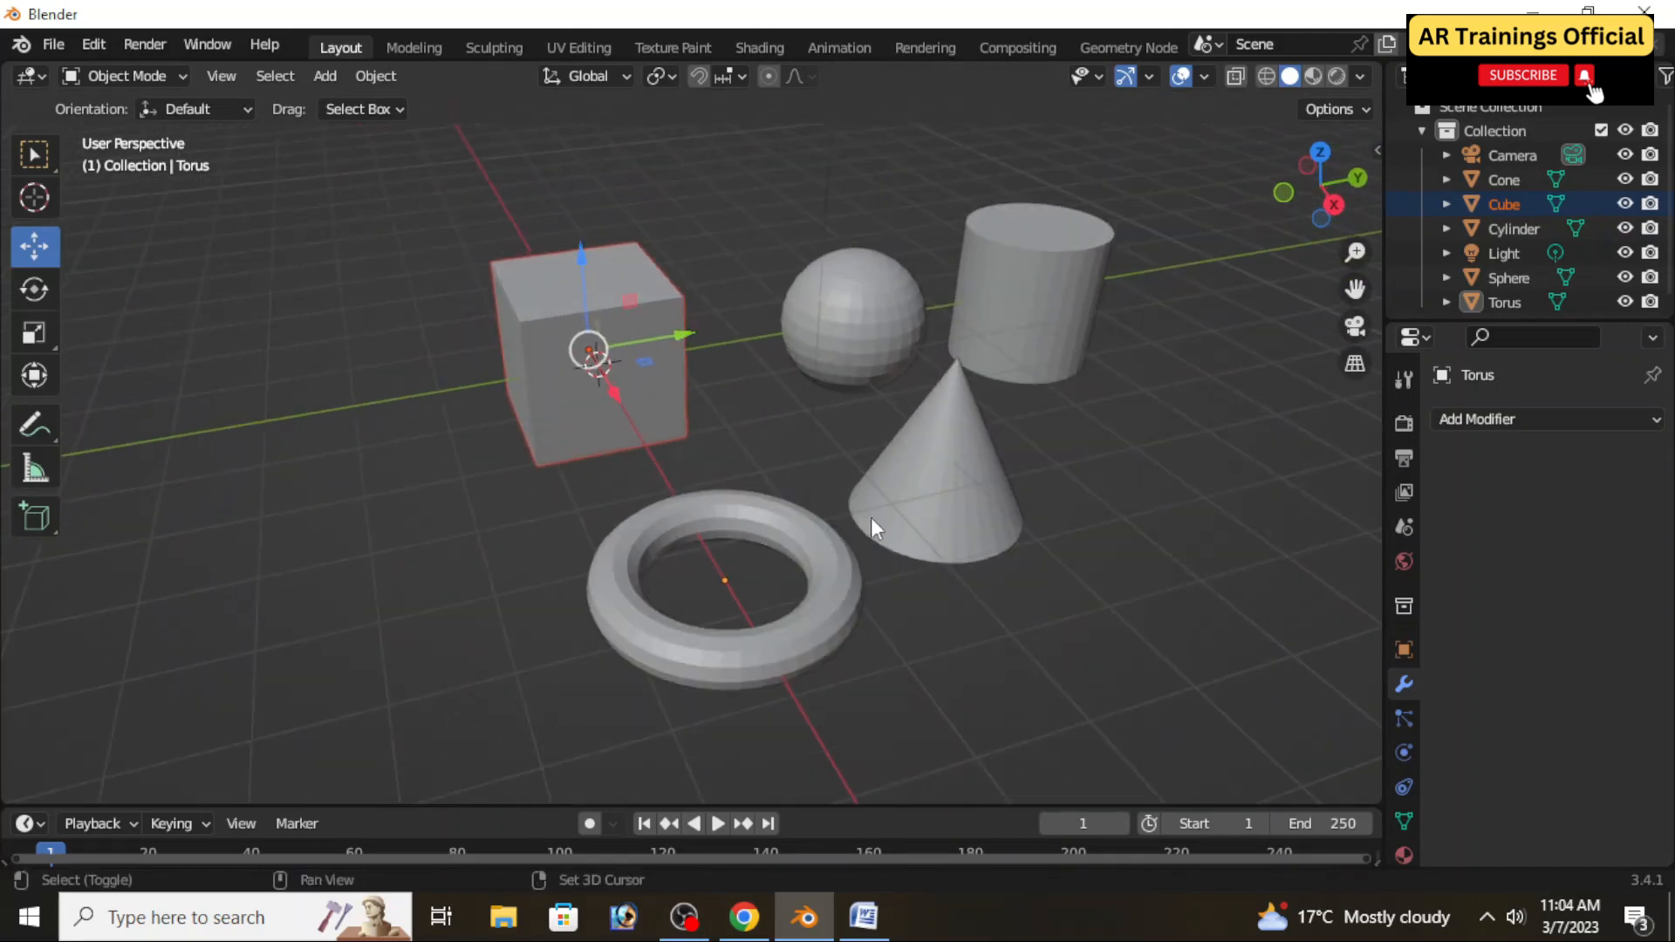
{"action": "scroll", "coordinate": [850, 510], "scroll_direction": "up", "scroll_amount": 2}
{"action": "mouse_move", "coordinate": [831, 504]}
{"action": "middle_mouse_down"}
{"action": "mouse_move", "coordinate": [913, 467]}
{"action": "mouse_move", "coordinate": [893, 485]}
{"action": "mouse_move", "coordinate": [919, 479]}
{"action": "mouse_move", "coordinate": [903, 514]}
{"action": "mouse_move", "coordinate": [836, 490]}
{"action": "mouse_move", "coordinate": [780, 544]}
{"action": "mouse_move", "coordinate": [930, 540]}
{"action": "mouse_move", "coordinate": [945, 559]}
{"action": "mouse_move", "coordinate": [820, 530]}
{"action": "middle_mouse_up"}
{"action": "scroll", "coordinate": [835, 490], "scroll_direction": "down", "scroll_amount": 3}
{"action": "scroll", "coordinate": [811, 471], "scroll_direction": "up", "scroll_amount": 2}
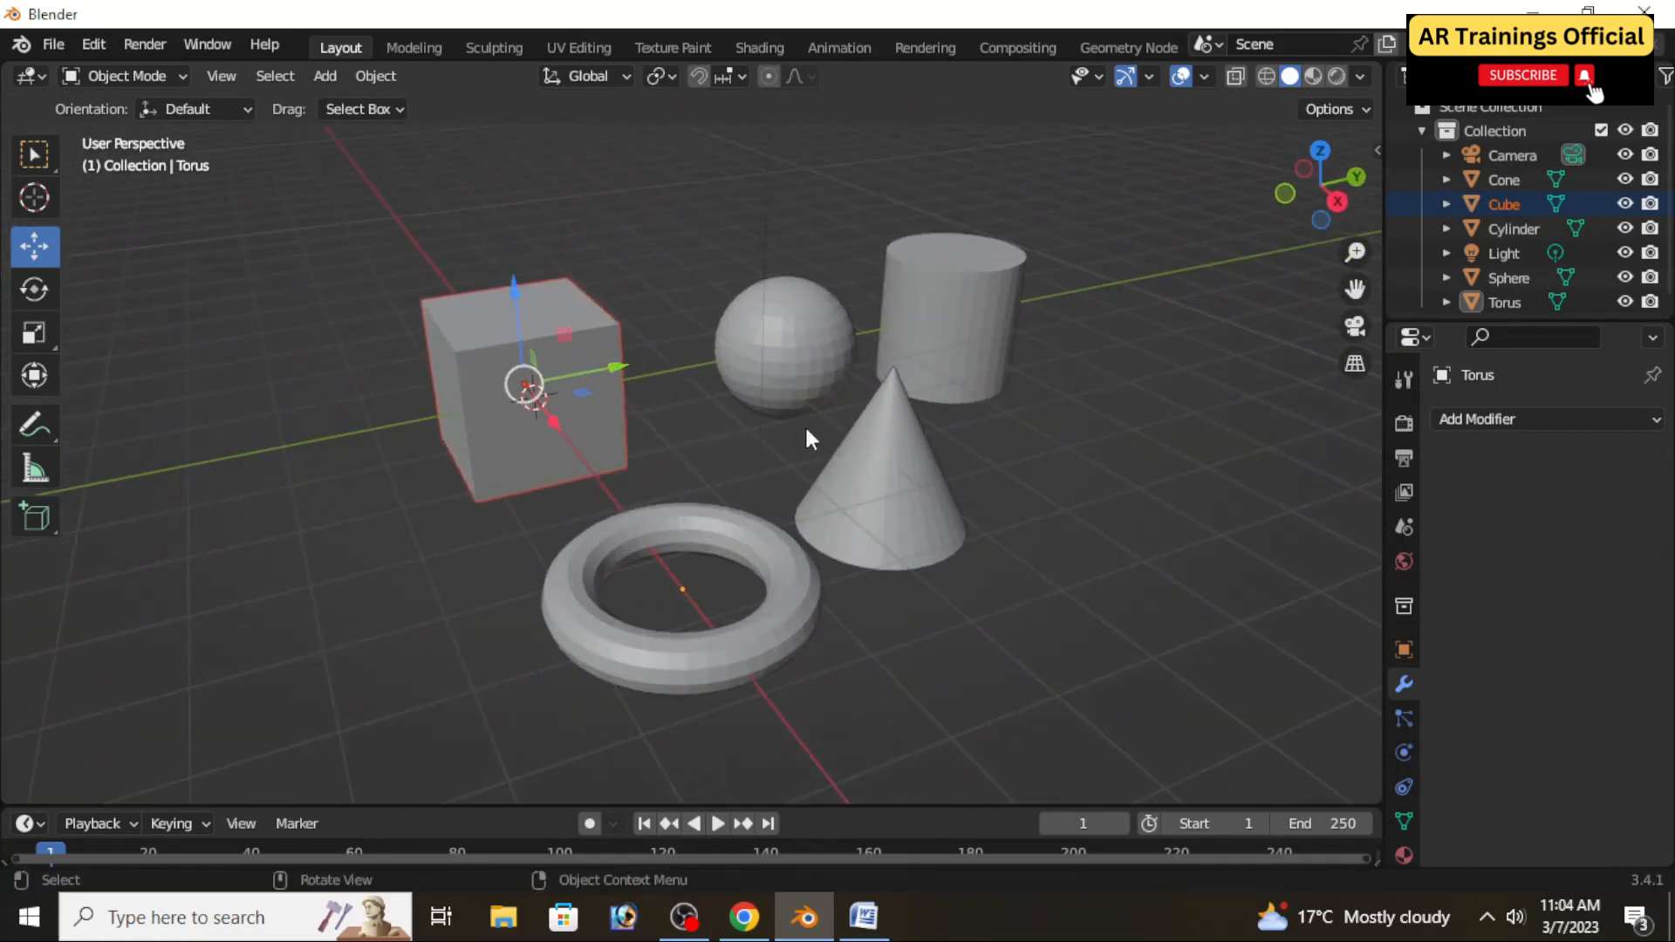
{"action": "middle_click_drag", "start_coordinate": [930, 180], "coordinate": [917, 195]}
Step: Look through the render commands, the available render engines and the scene's render settings without changing any of them
{"action": "left_click", "coordinate": [145, 43]}
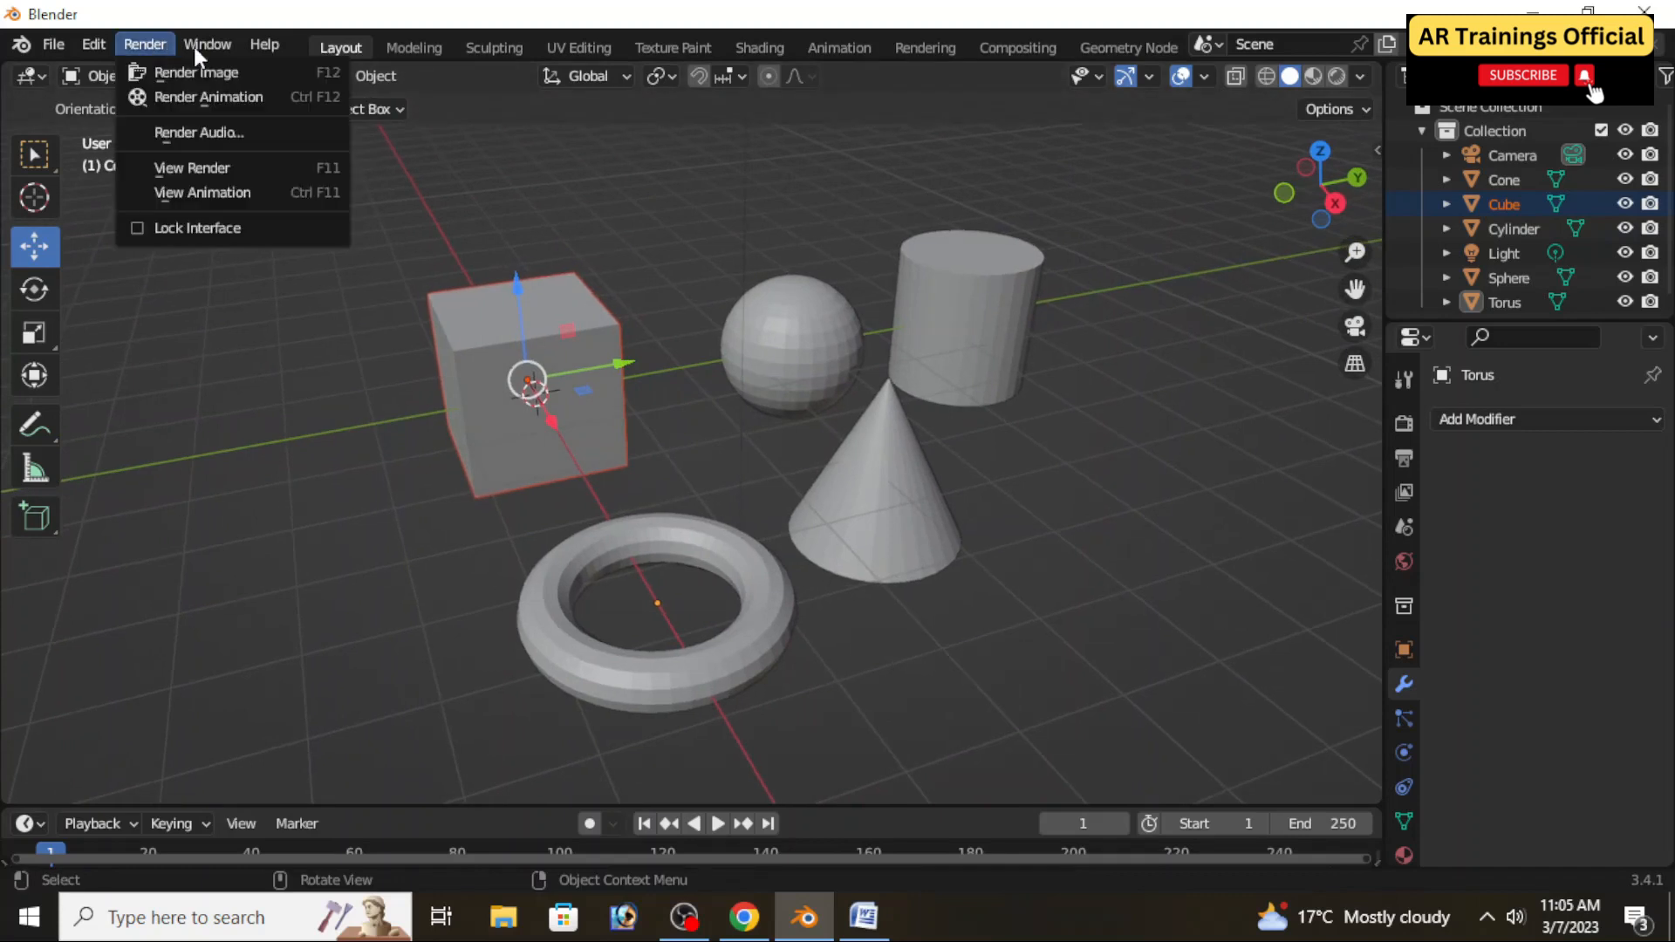
{"action": "mouse_move", "coordinate": [206, 48]}
{"action": "mouse_move", "coordinate": [148, 45]}
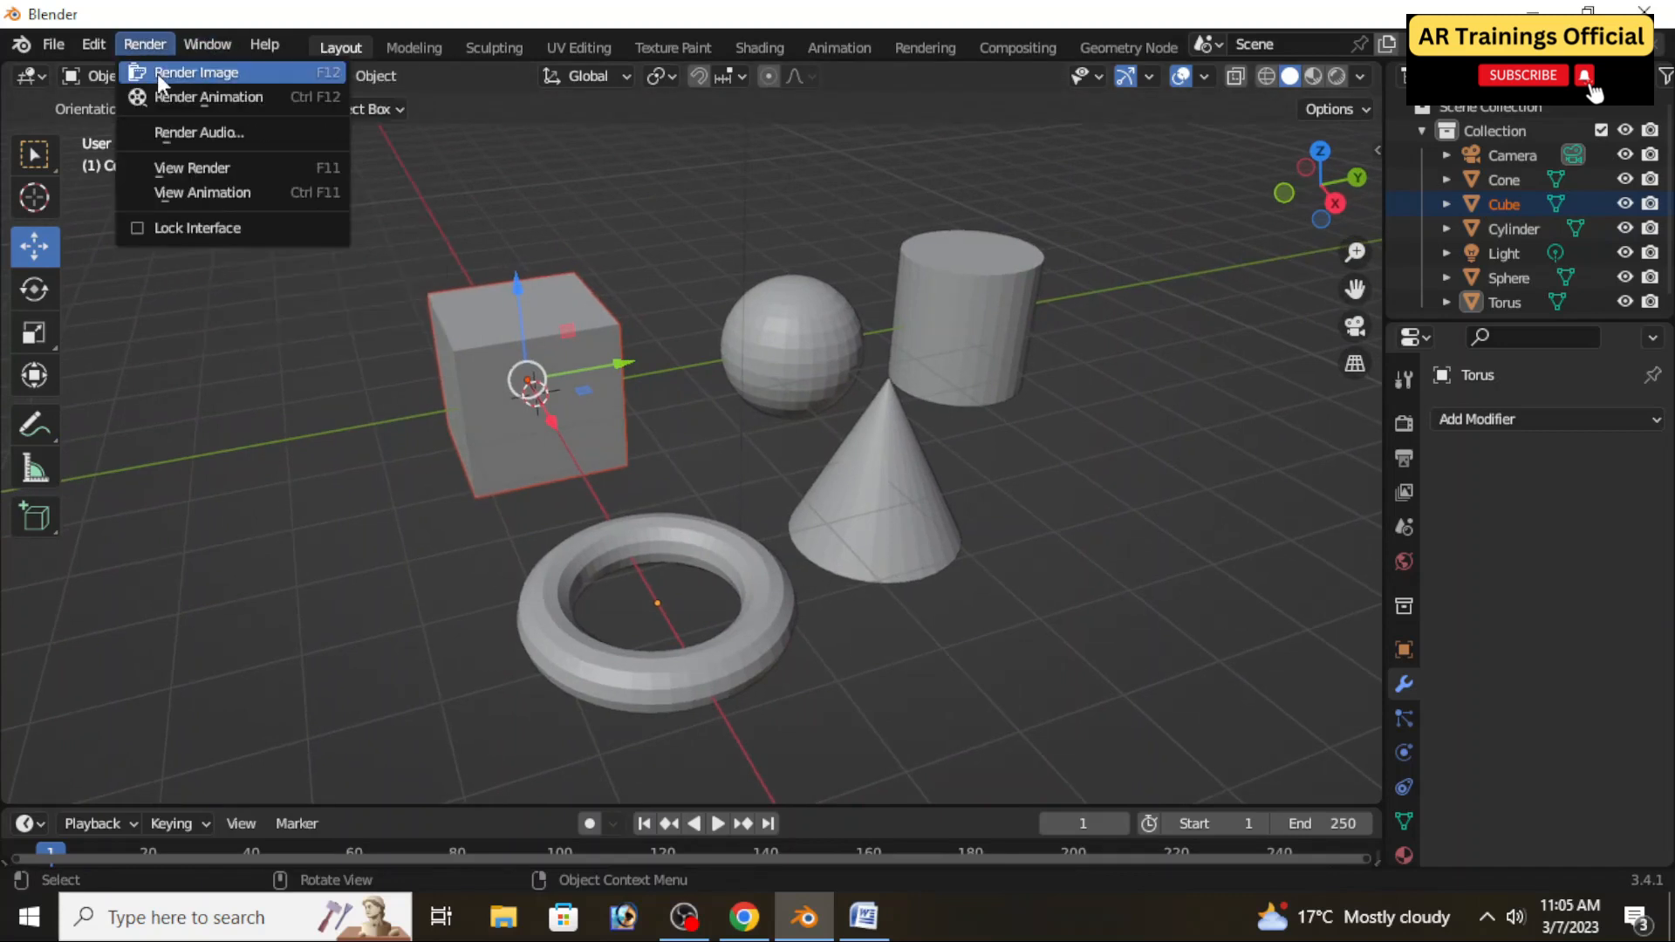
{"action": "left_click", "coordinate": [1398, 423]}
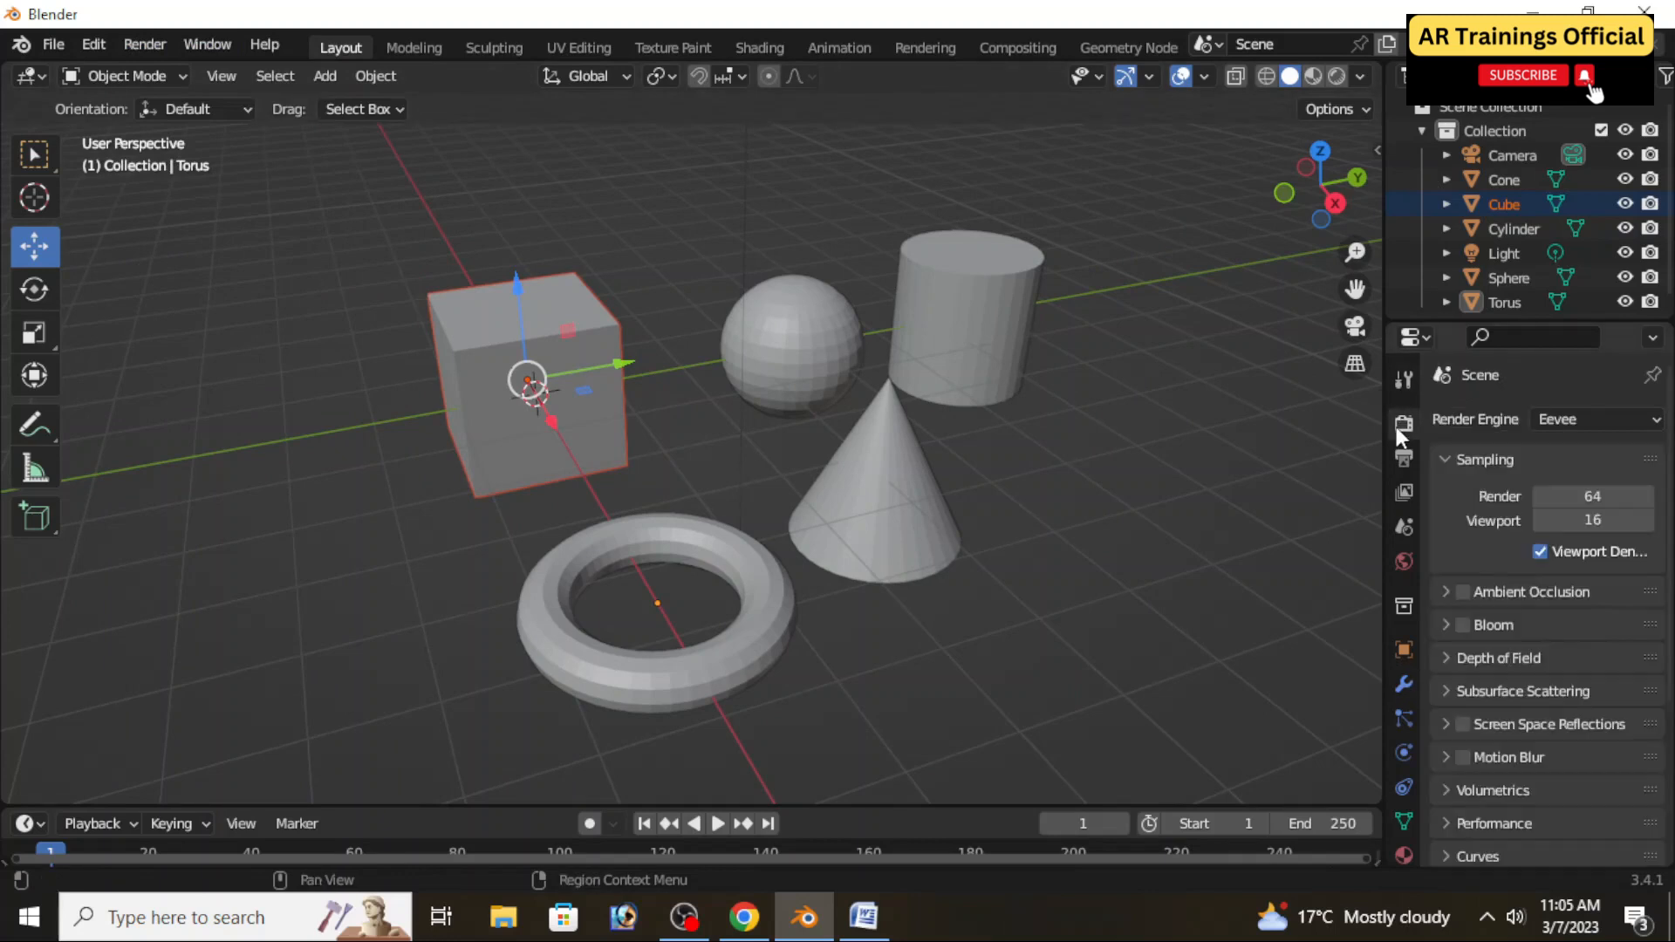
{"action": "left_click", "coordinate": [1573, 422]}
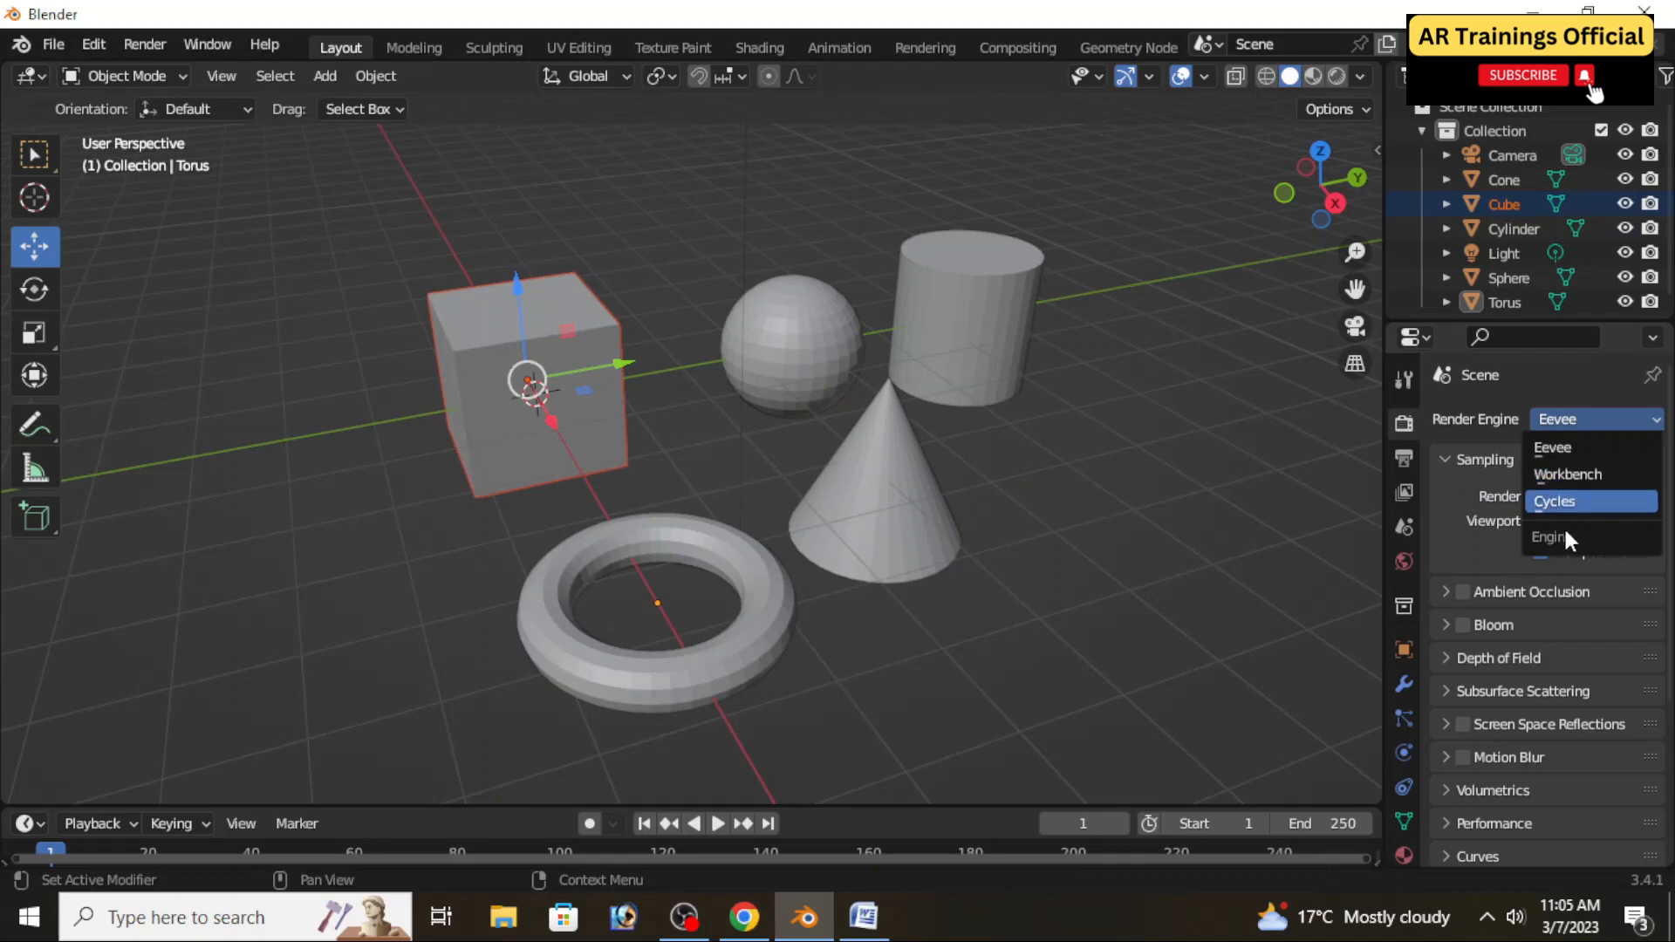
{"action": "left_click", "coordinate": [1564, 424]}
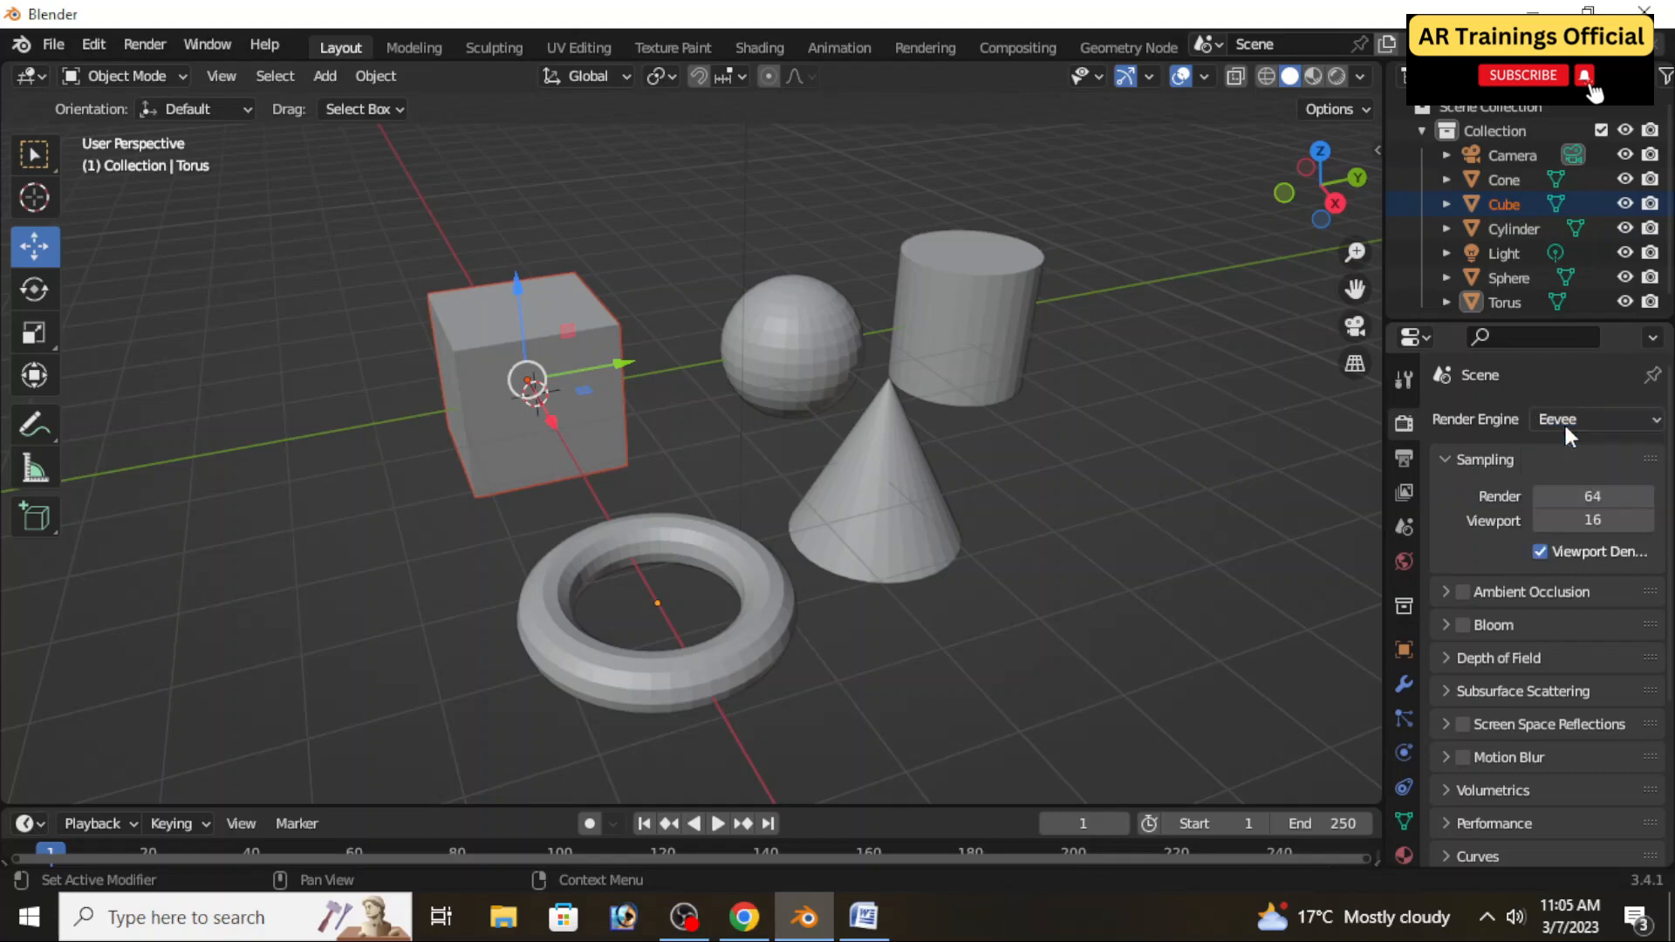
{"action": "scroll", "coordinate": [1548, 672], "scroll_direction": "down", "scroll_amount": 6}
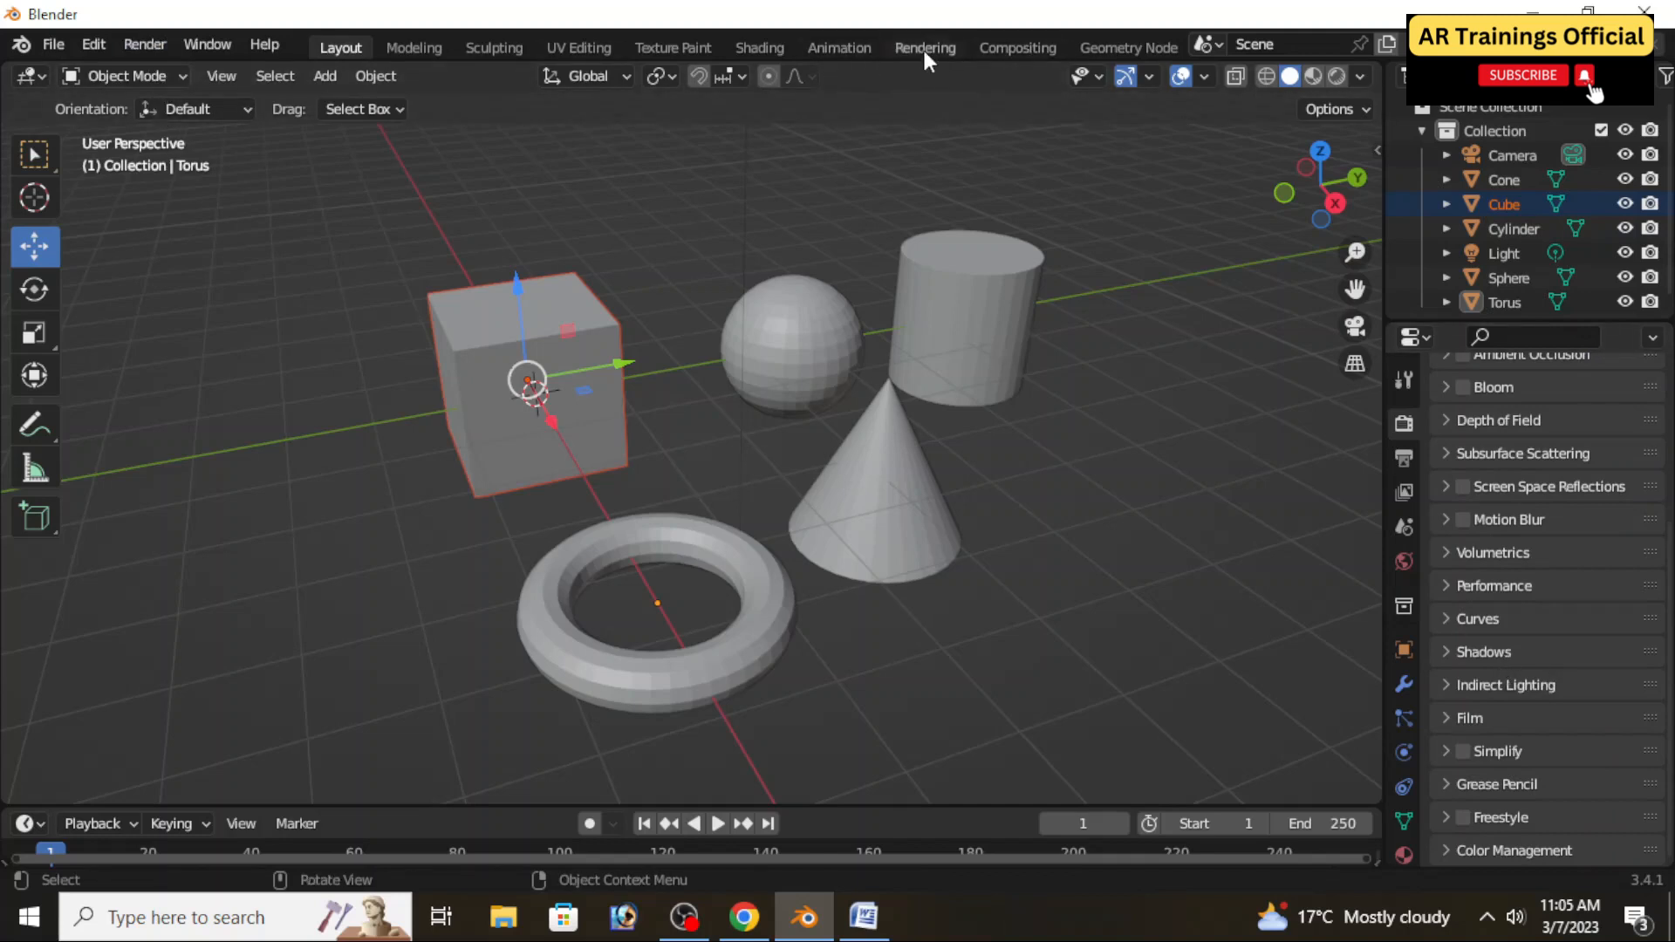
{"action": "left_click", "coordinate": [147, 46]}
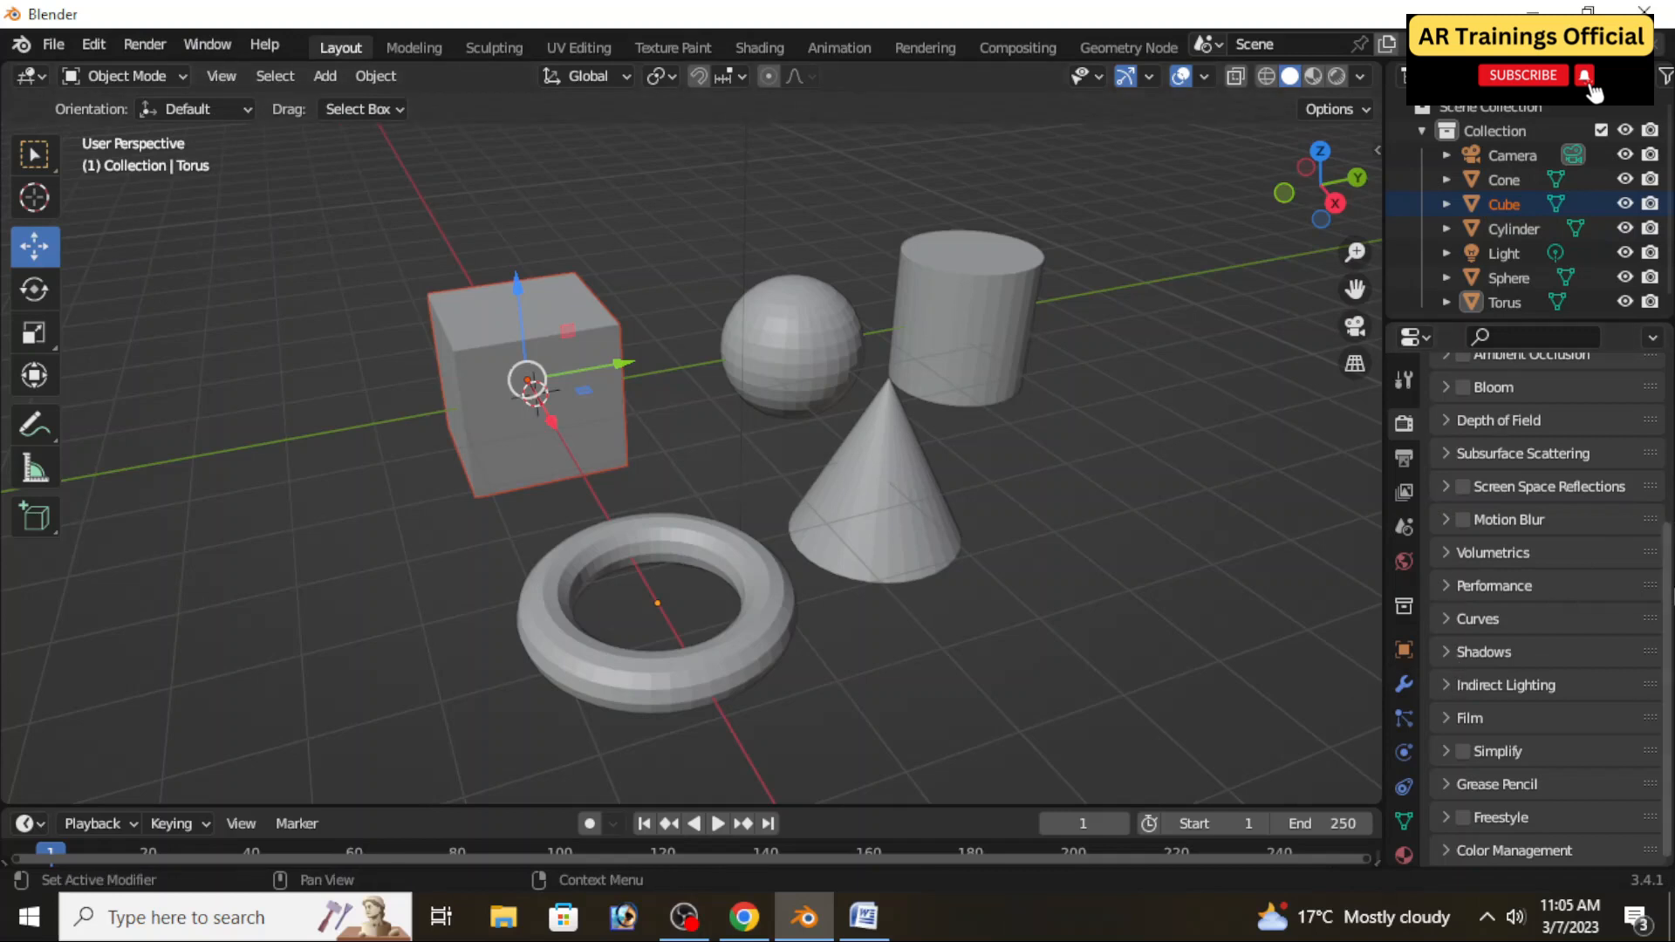
{"action": "scroll", "coordinate": [1535, 524], "scroll_direction": "up", "scroll_amount": 6}
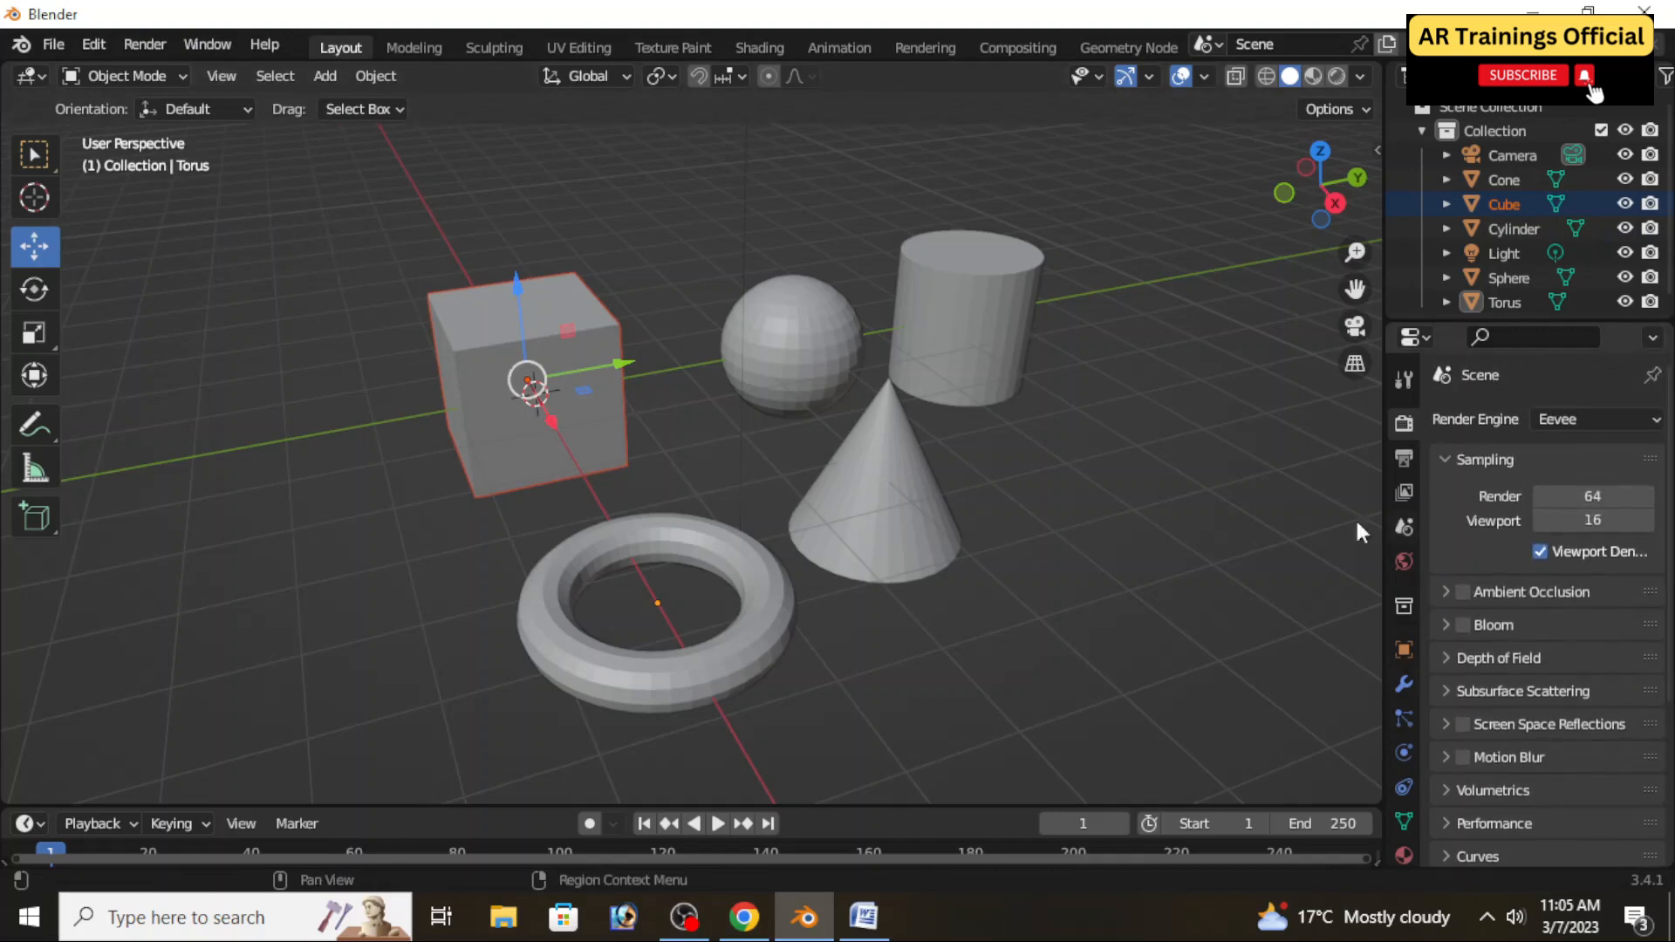
Step: Split the 3D viewport horizontally near mid-height and switch the upper area to the UV Editor
{"action": "middle_click_drag", "start_coordinate": [1101, 531], "coordinate": [1031, 538]}
{"action": "scroll", "coordinate": [1030, 538], "scroll_direction": "up", "scroll_amount": 2}
{"action": "scroll", "coordinate": [1030, 537], "scroll_direction": "down", "scroll_amount": 2}
{"action": "middle_click_drag", "start_coordinate": [965, 587], "coordinate": [921, 604]}
{"action": "scroll", "coordinate": [993, 556], "scroll_direction": "down", "scroll_amount": 1}
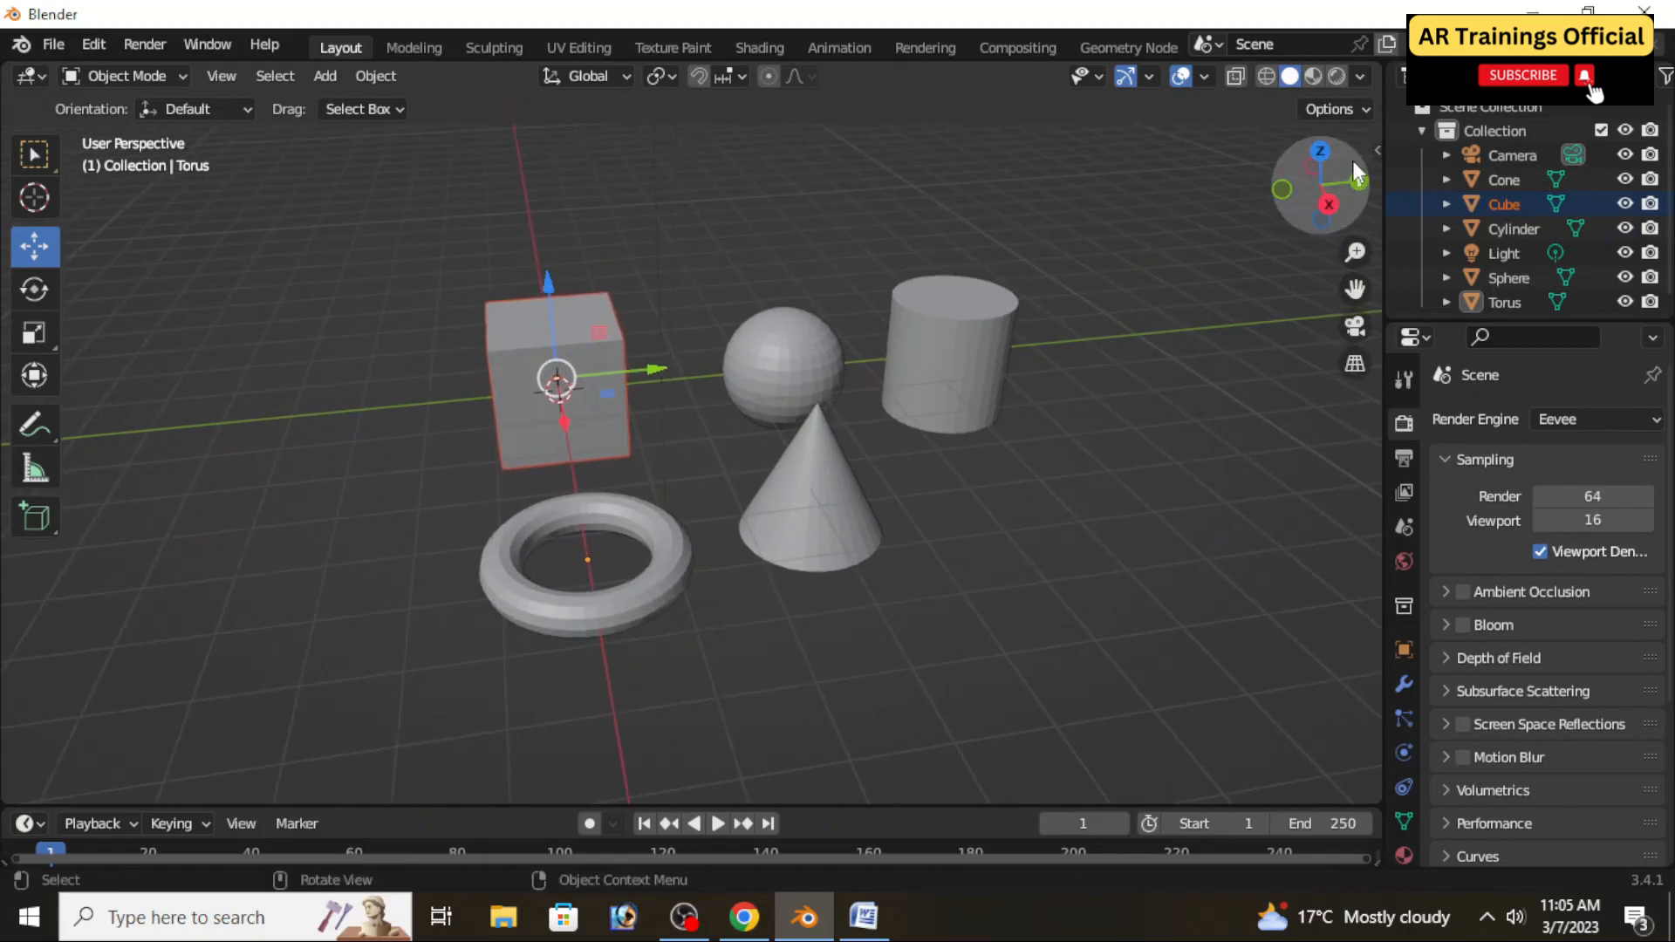
{"action": "left_click_drag", "start_coordinate": [1378, 68], "coordinate": [1131, 397]}
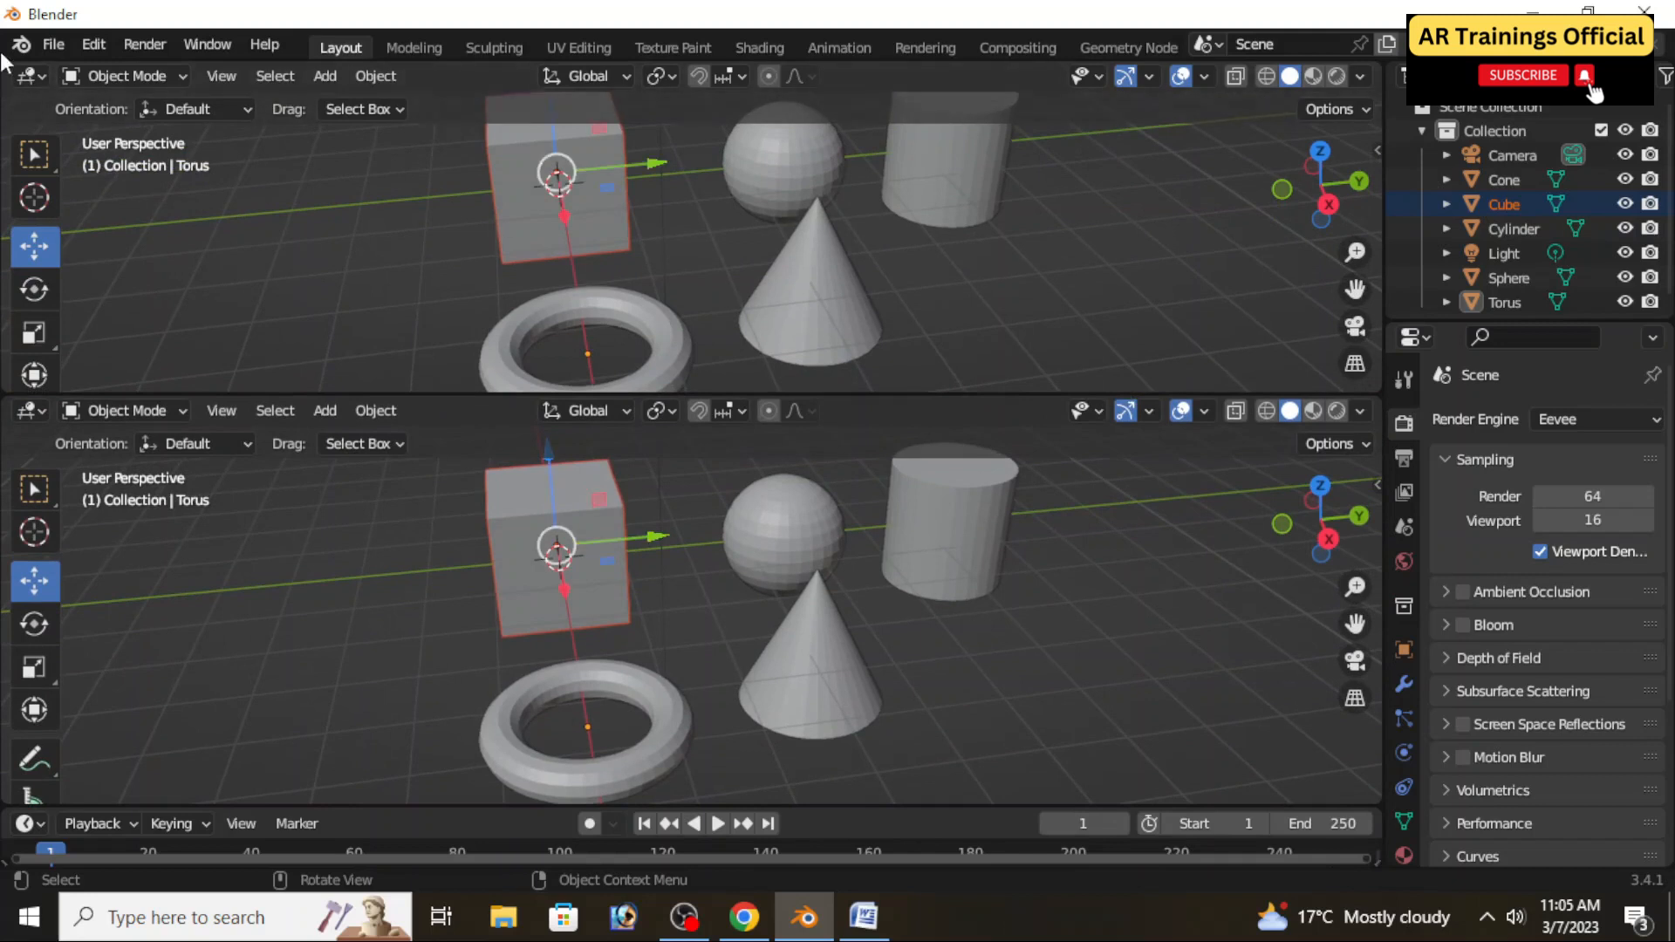
{"action": "left_click", "coordinate": [32, 76]}
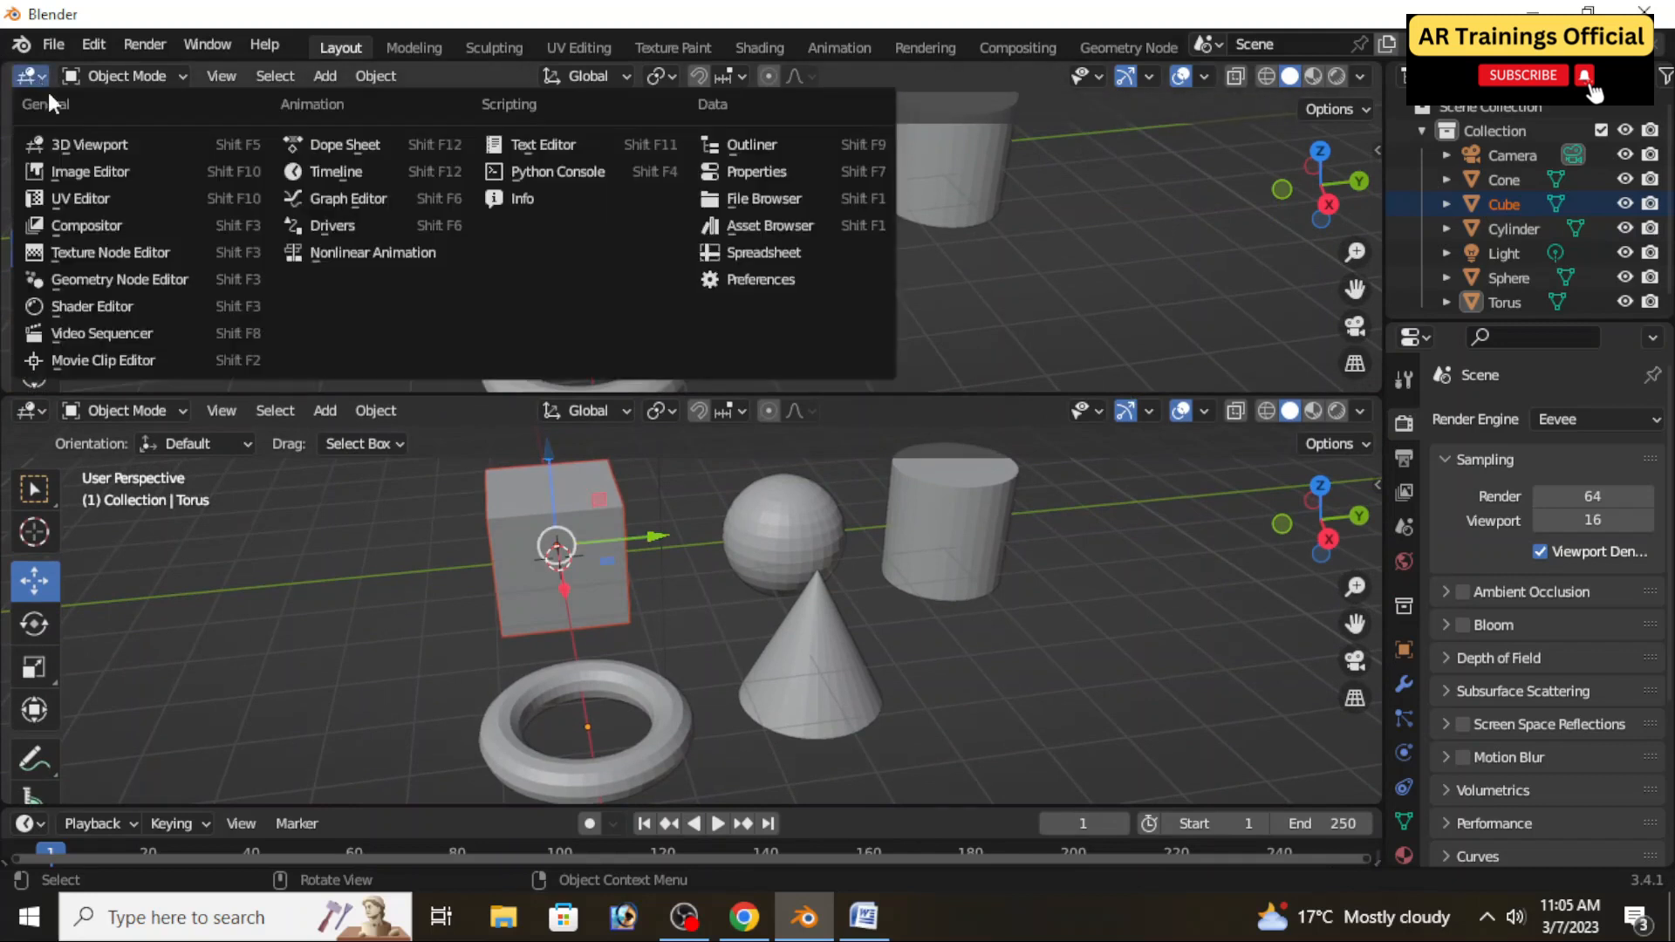
{"action": "left_click", "coordinate": [90, 171]}
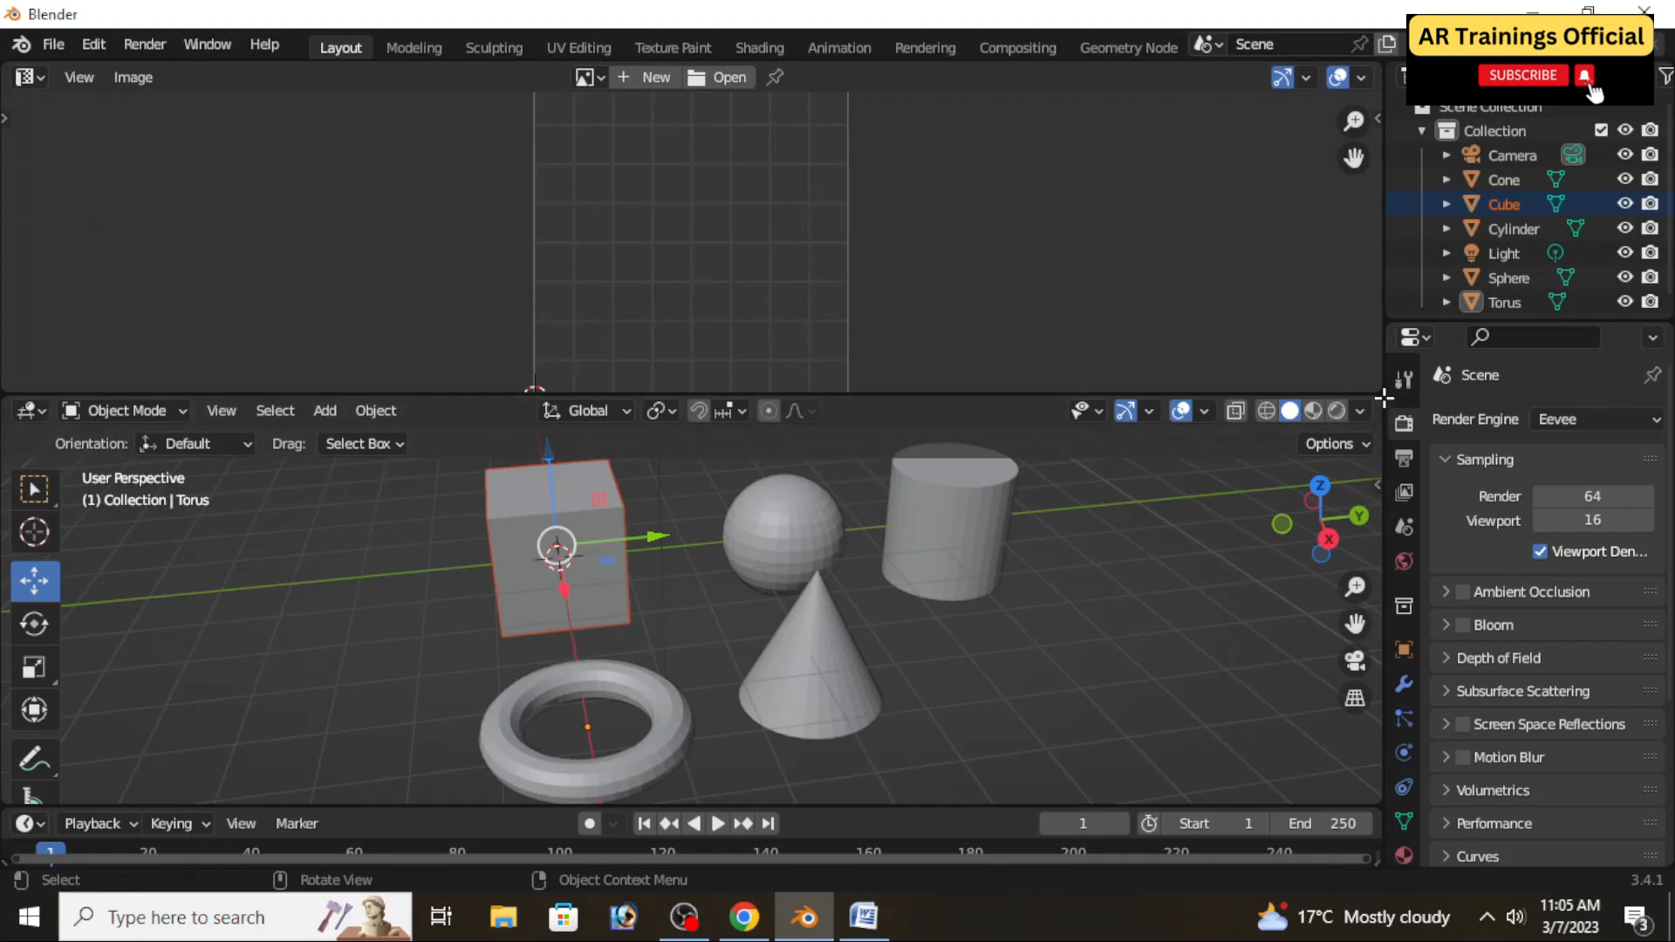
Step: Split the lower 3D viewport vertically into two side-by-side viewports near its middle
{"action": "left_click_drag", "start_coordinate": [1378, 403], "coordinate": [711, 447]}
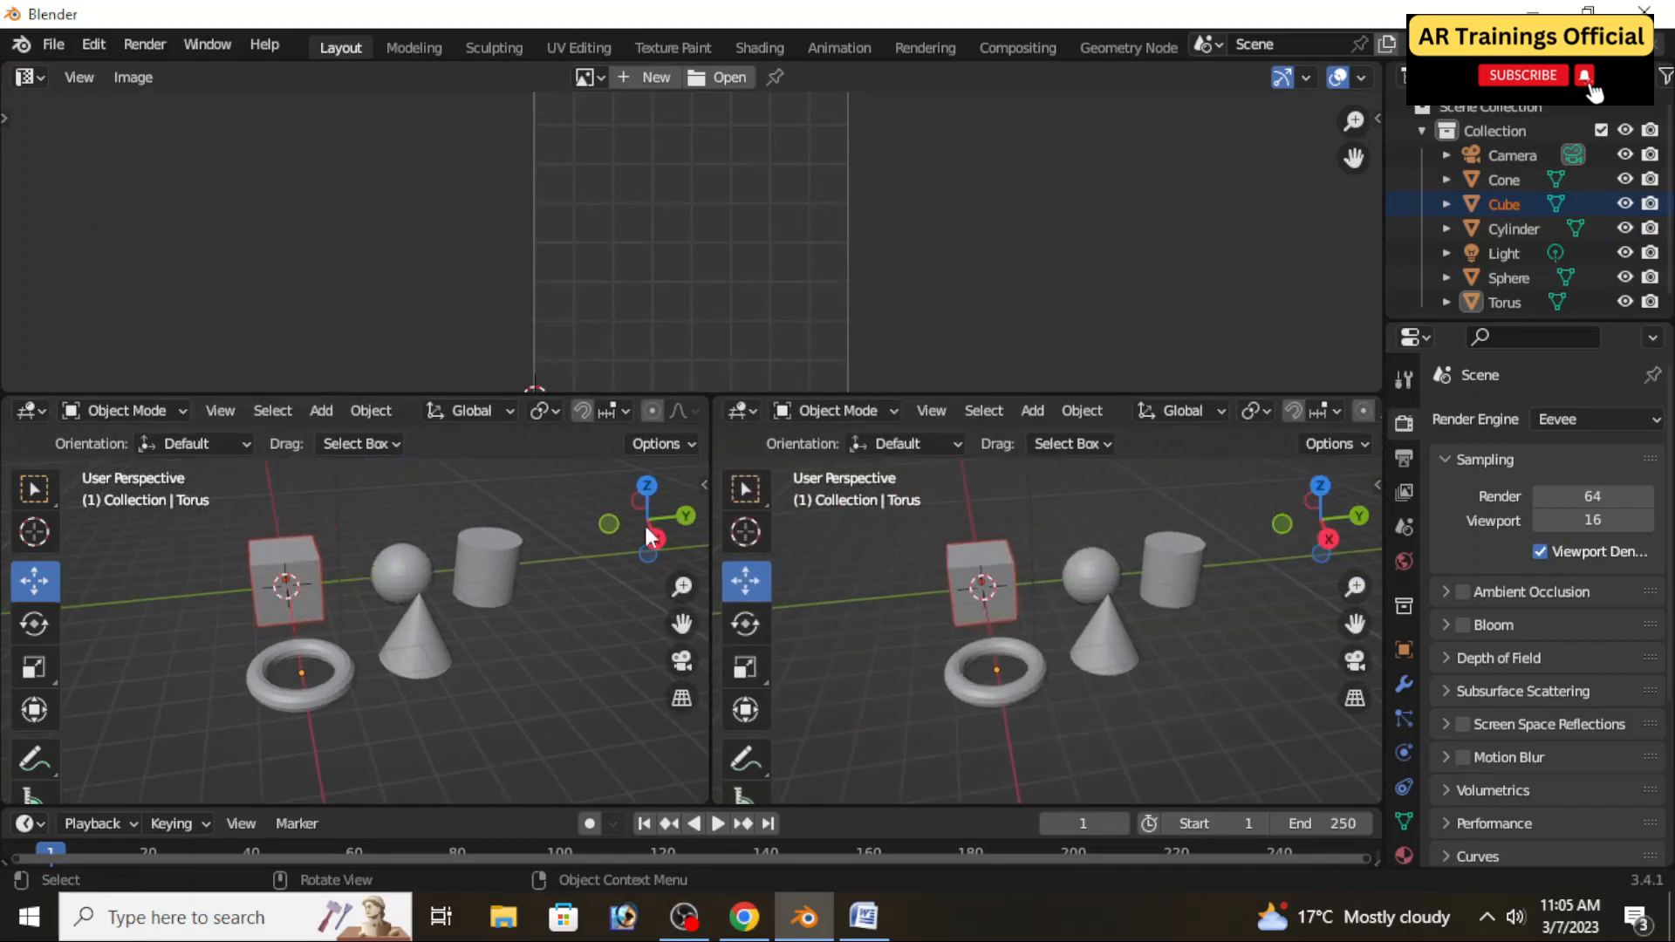
{"action": "left_click", "coordinate": [42, 411]}
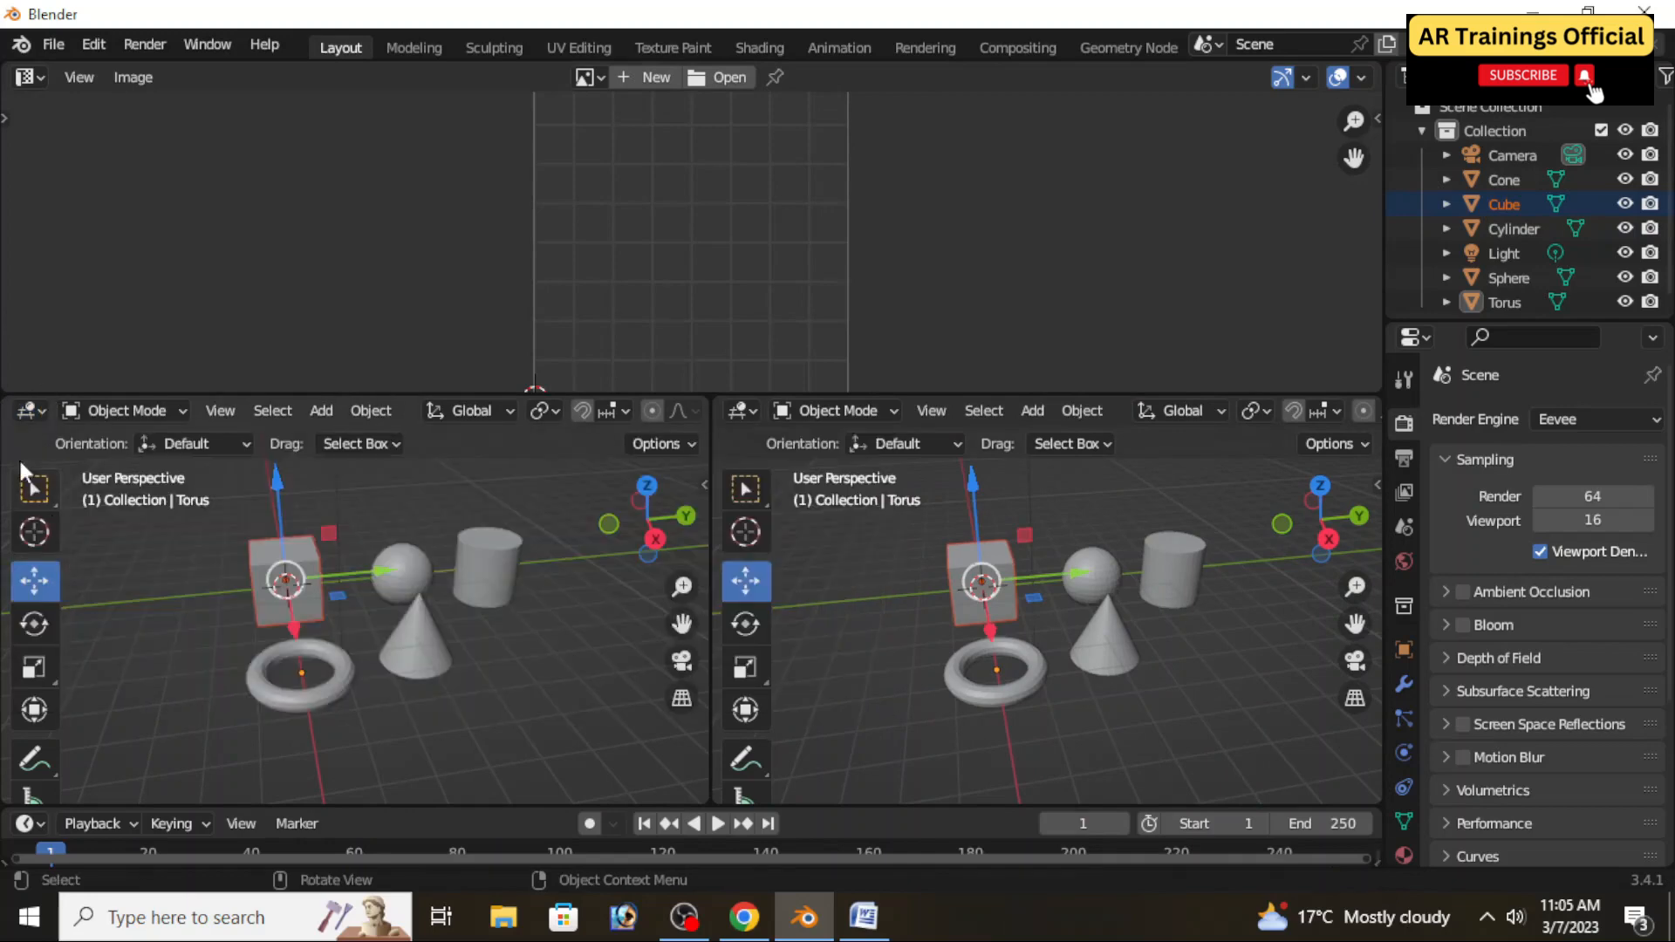